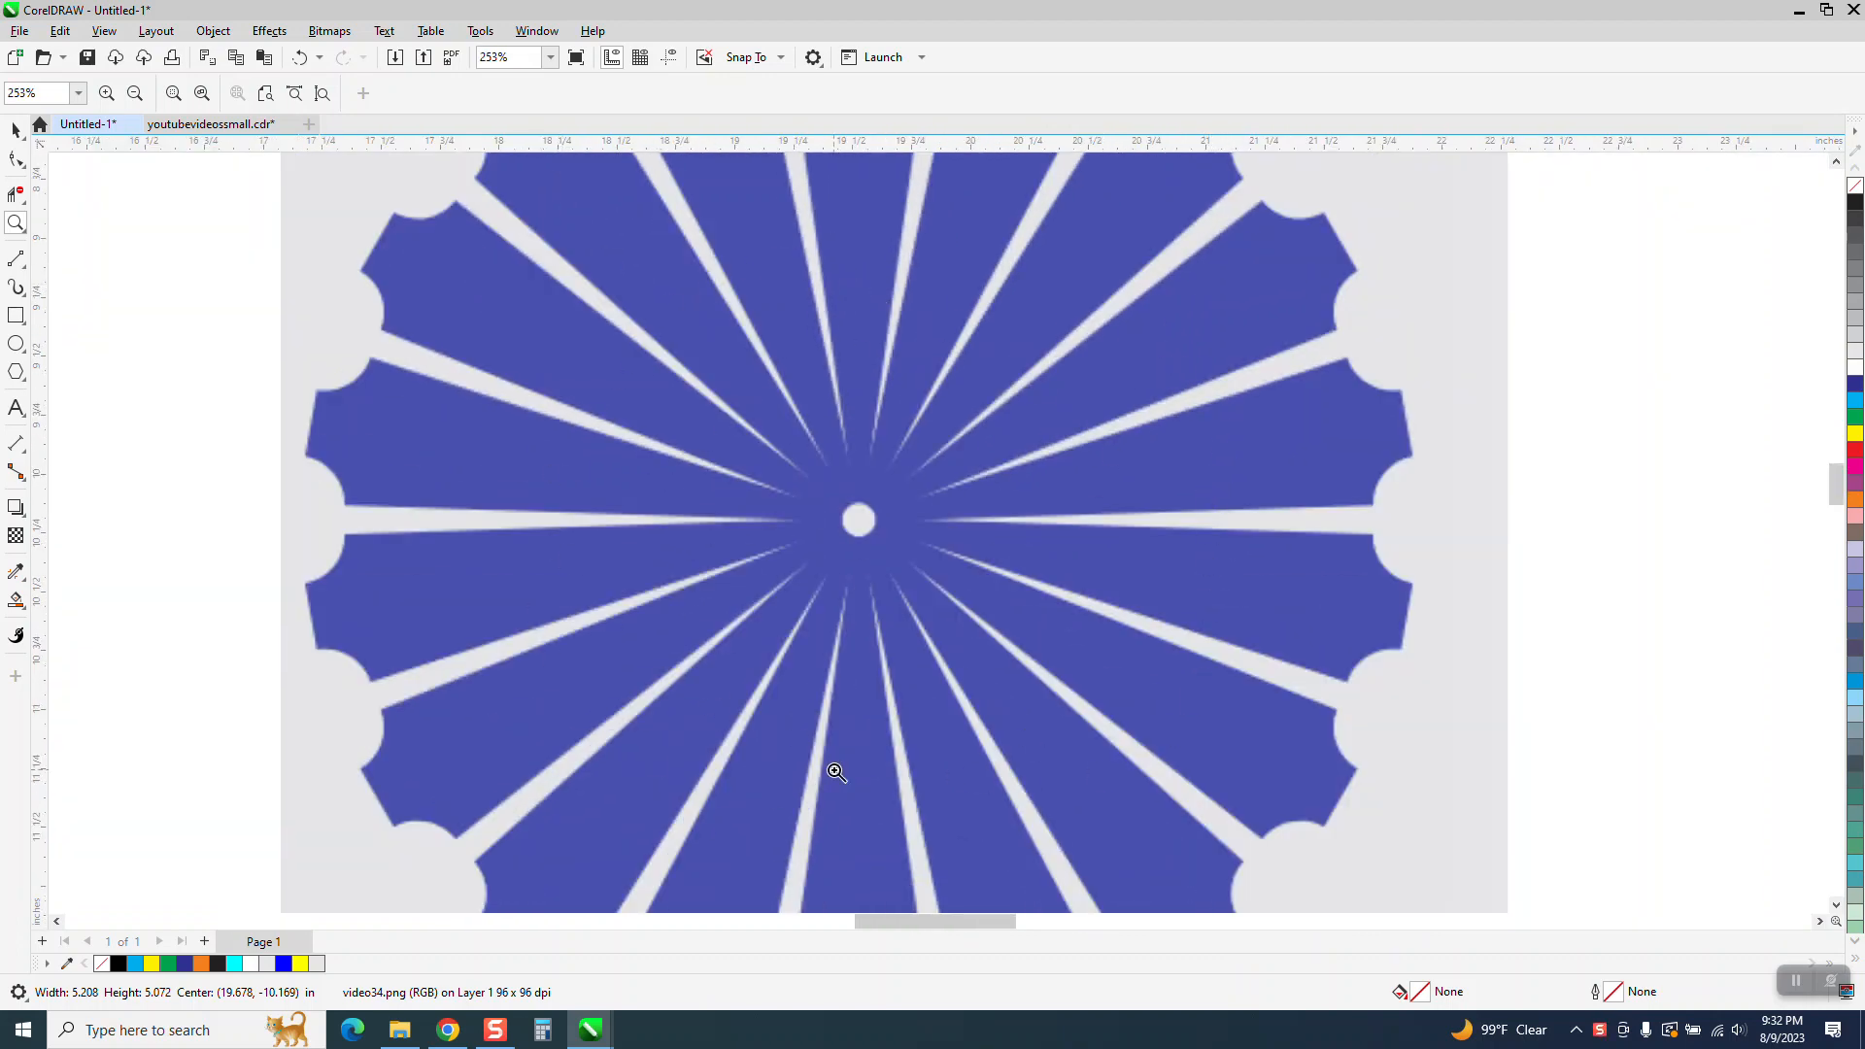
Move the blue rosette reference image to about X 27.1, Y -10.0 inches on the page
scroll(936, 395, down, 3)
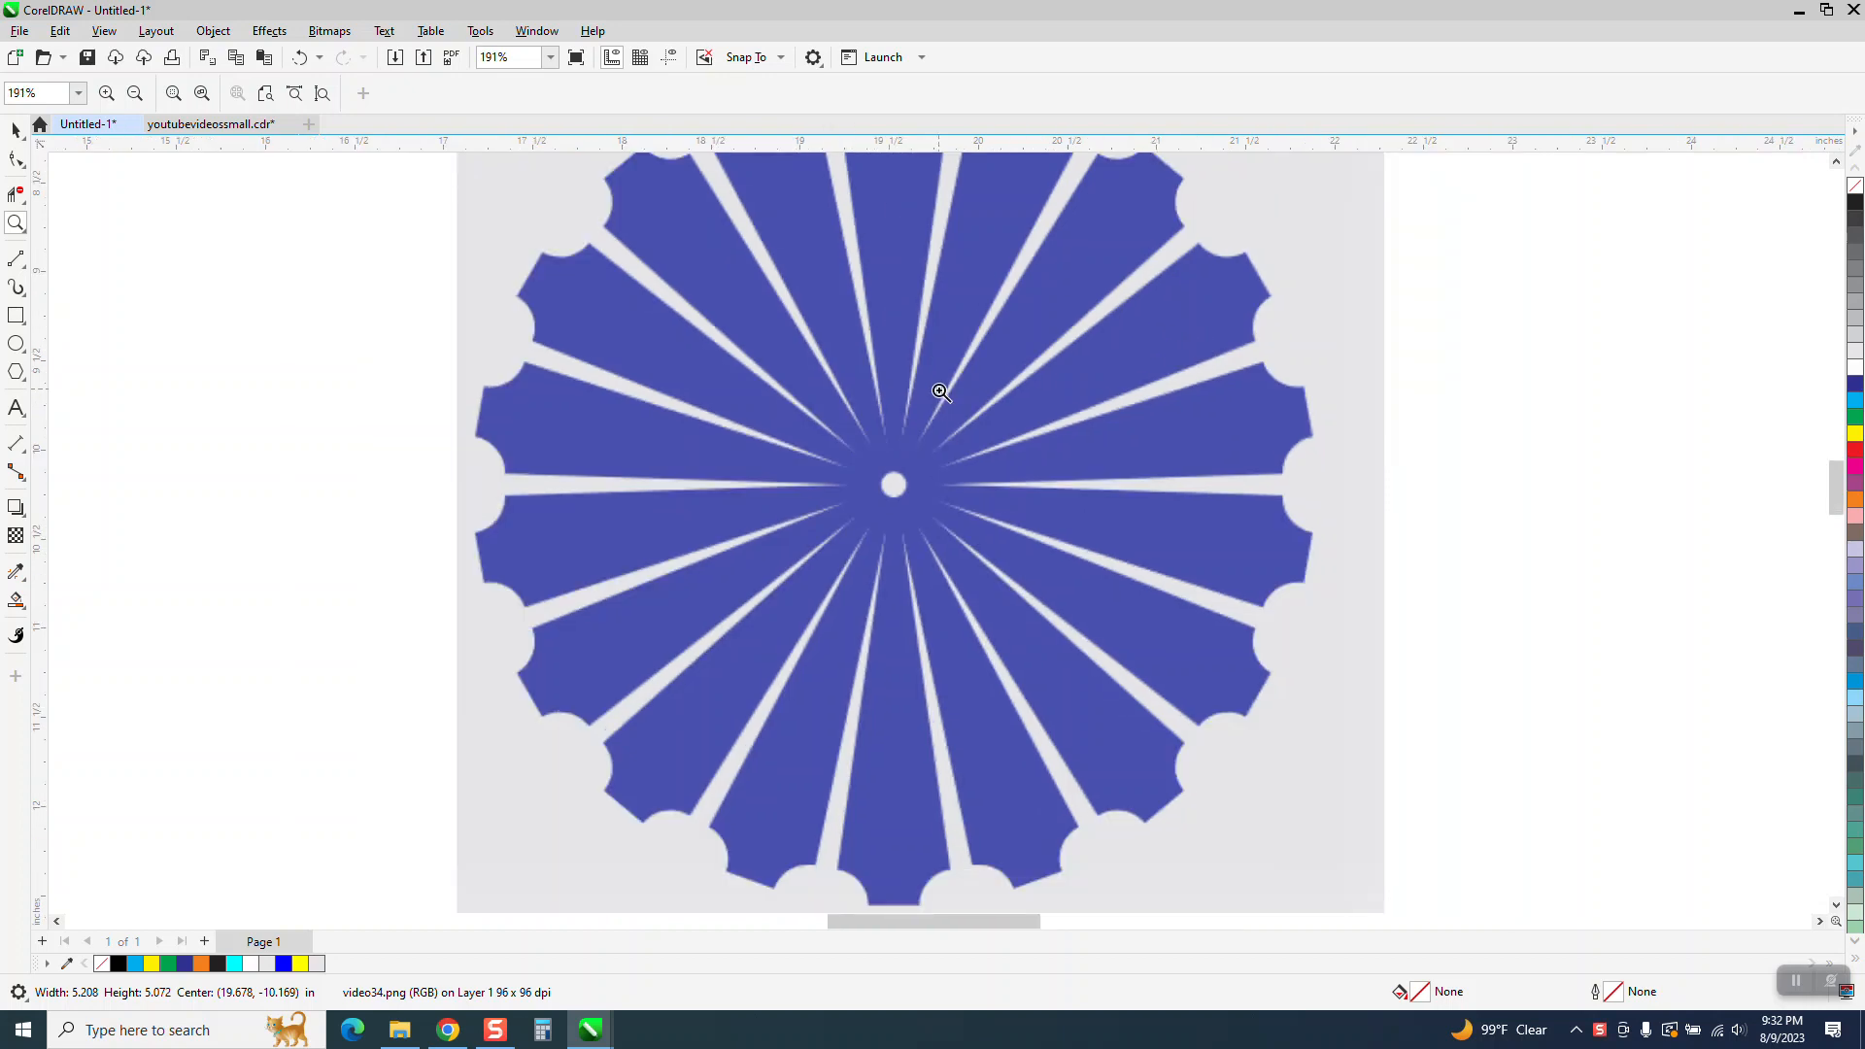
click(20, 129)
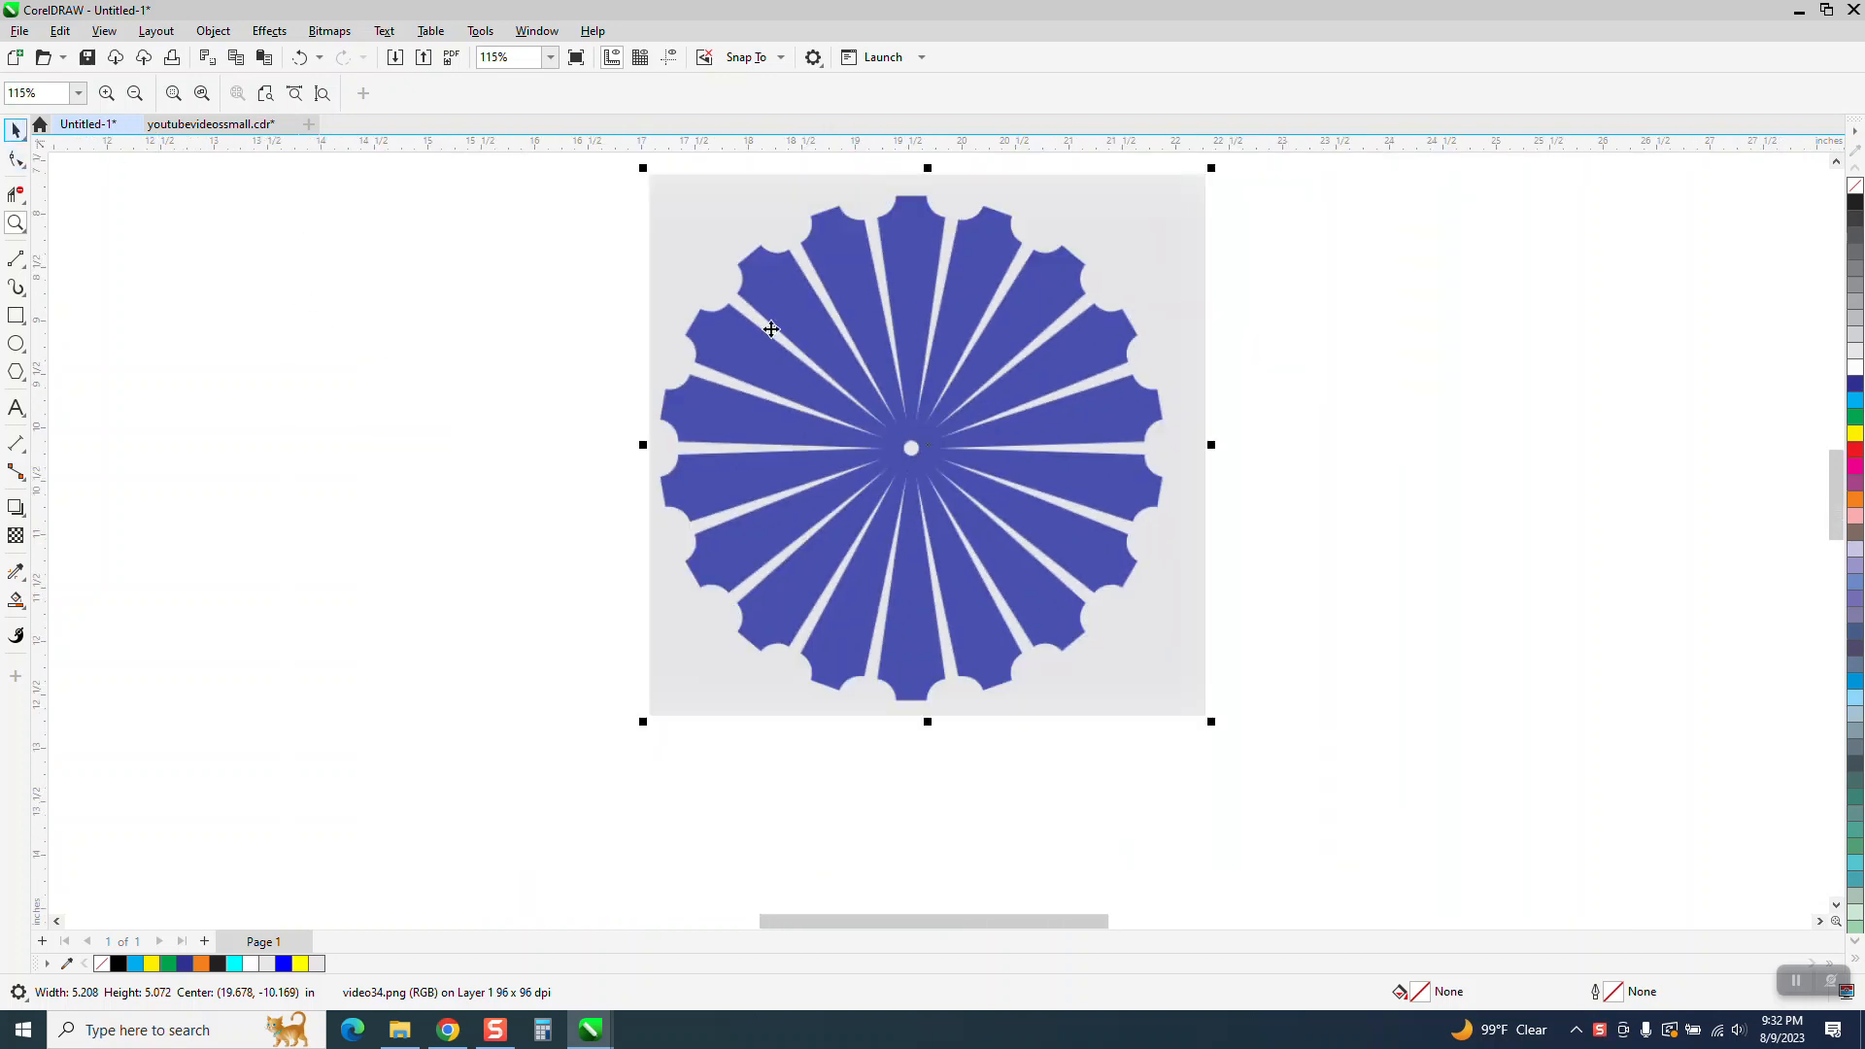
drag(767, 324, 1257, 388)
scroll(532, 439, down, 2)
scroll(533, 429, down, 1)
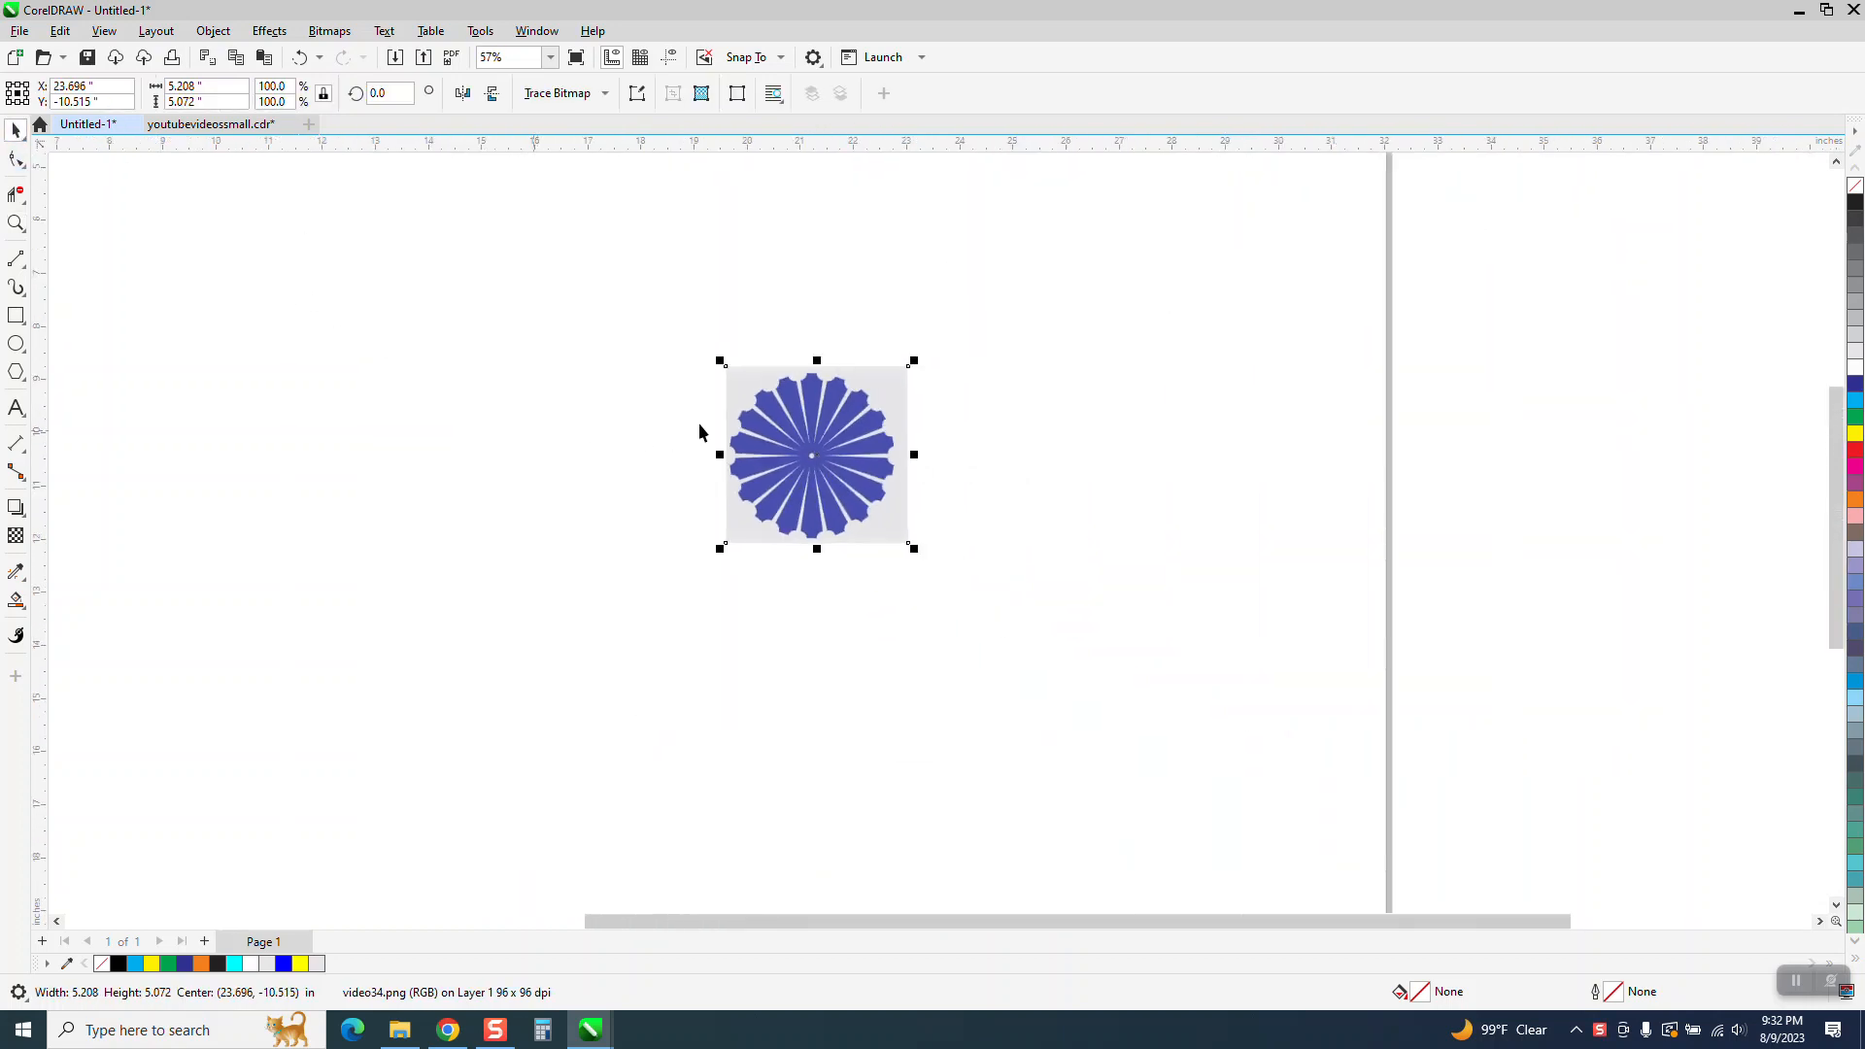
drag(797, 430, 917, 414)
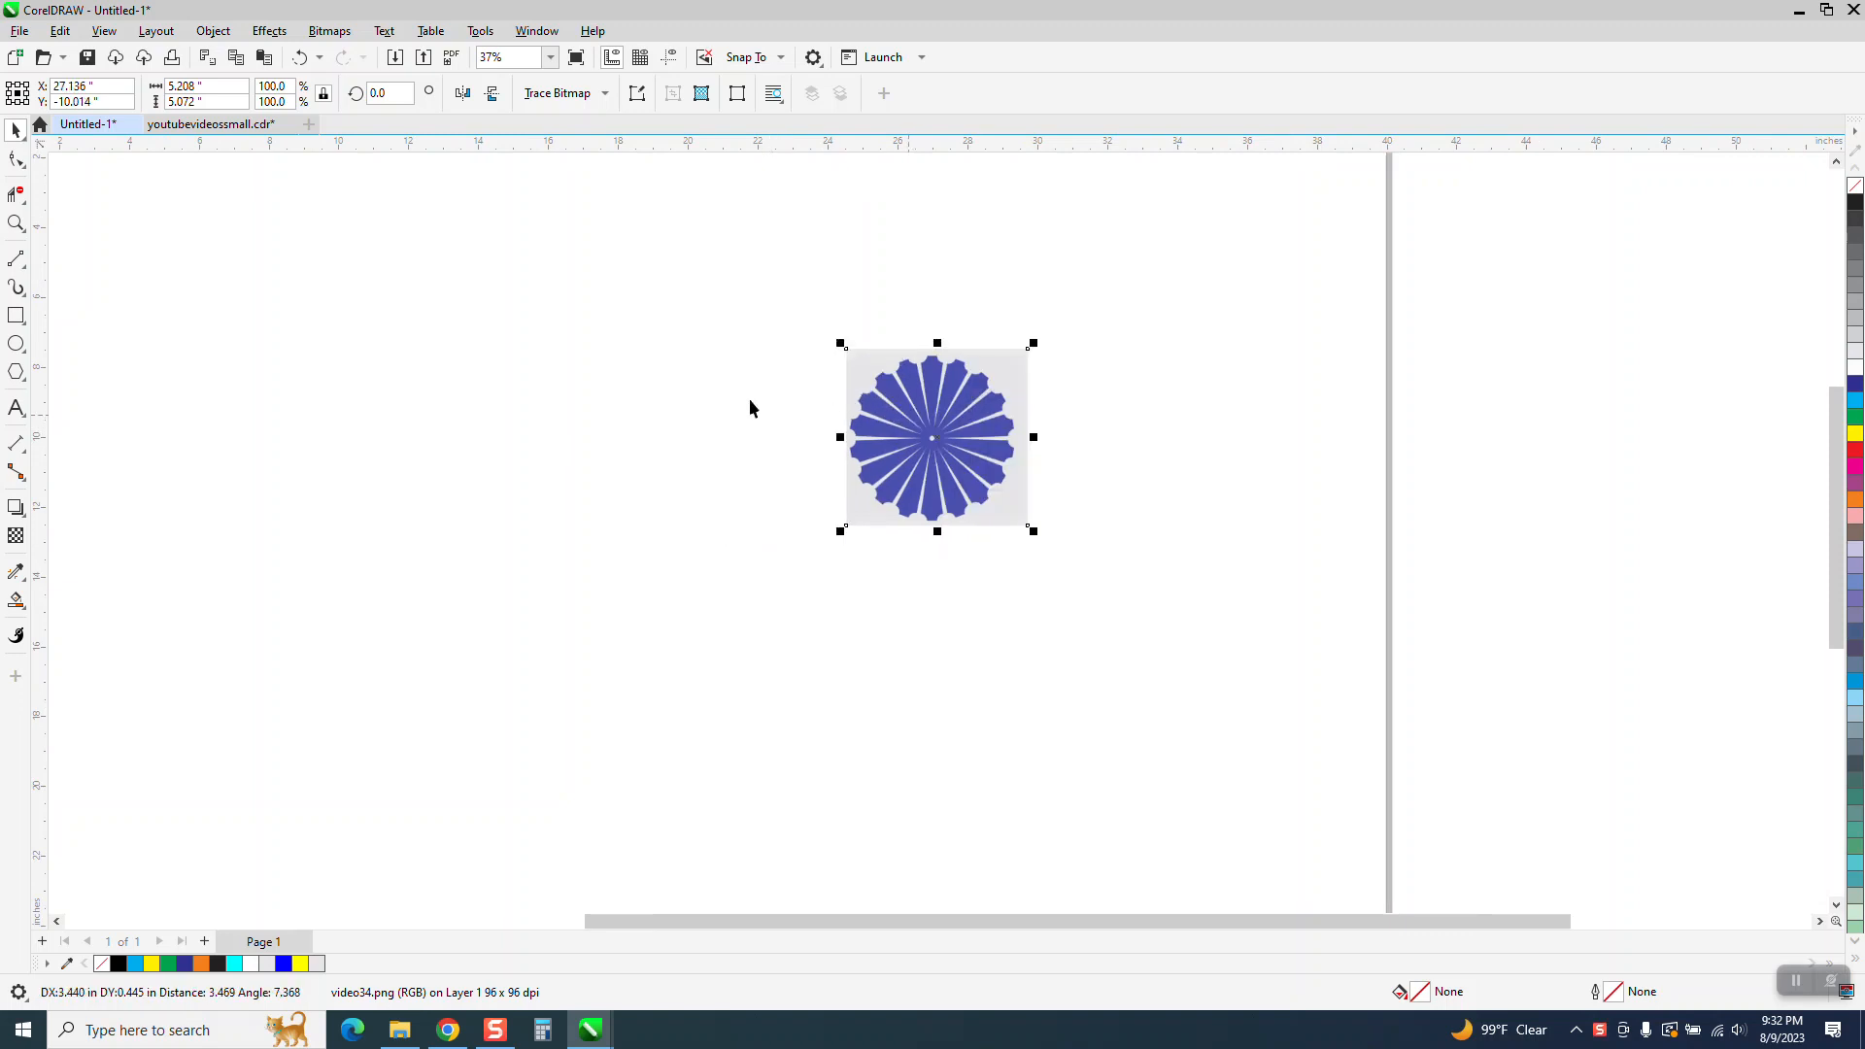
Draw a tall, narrow rectangle about 1.45 inches wide and 6.65 inches high beside the reference image
click(16, 316)
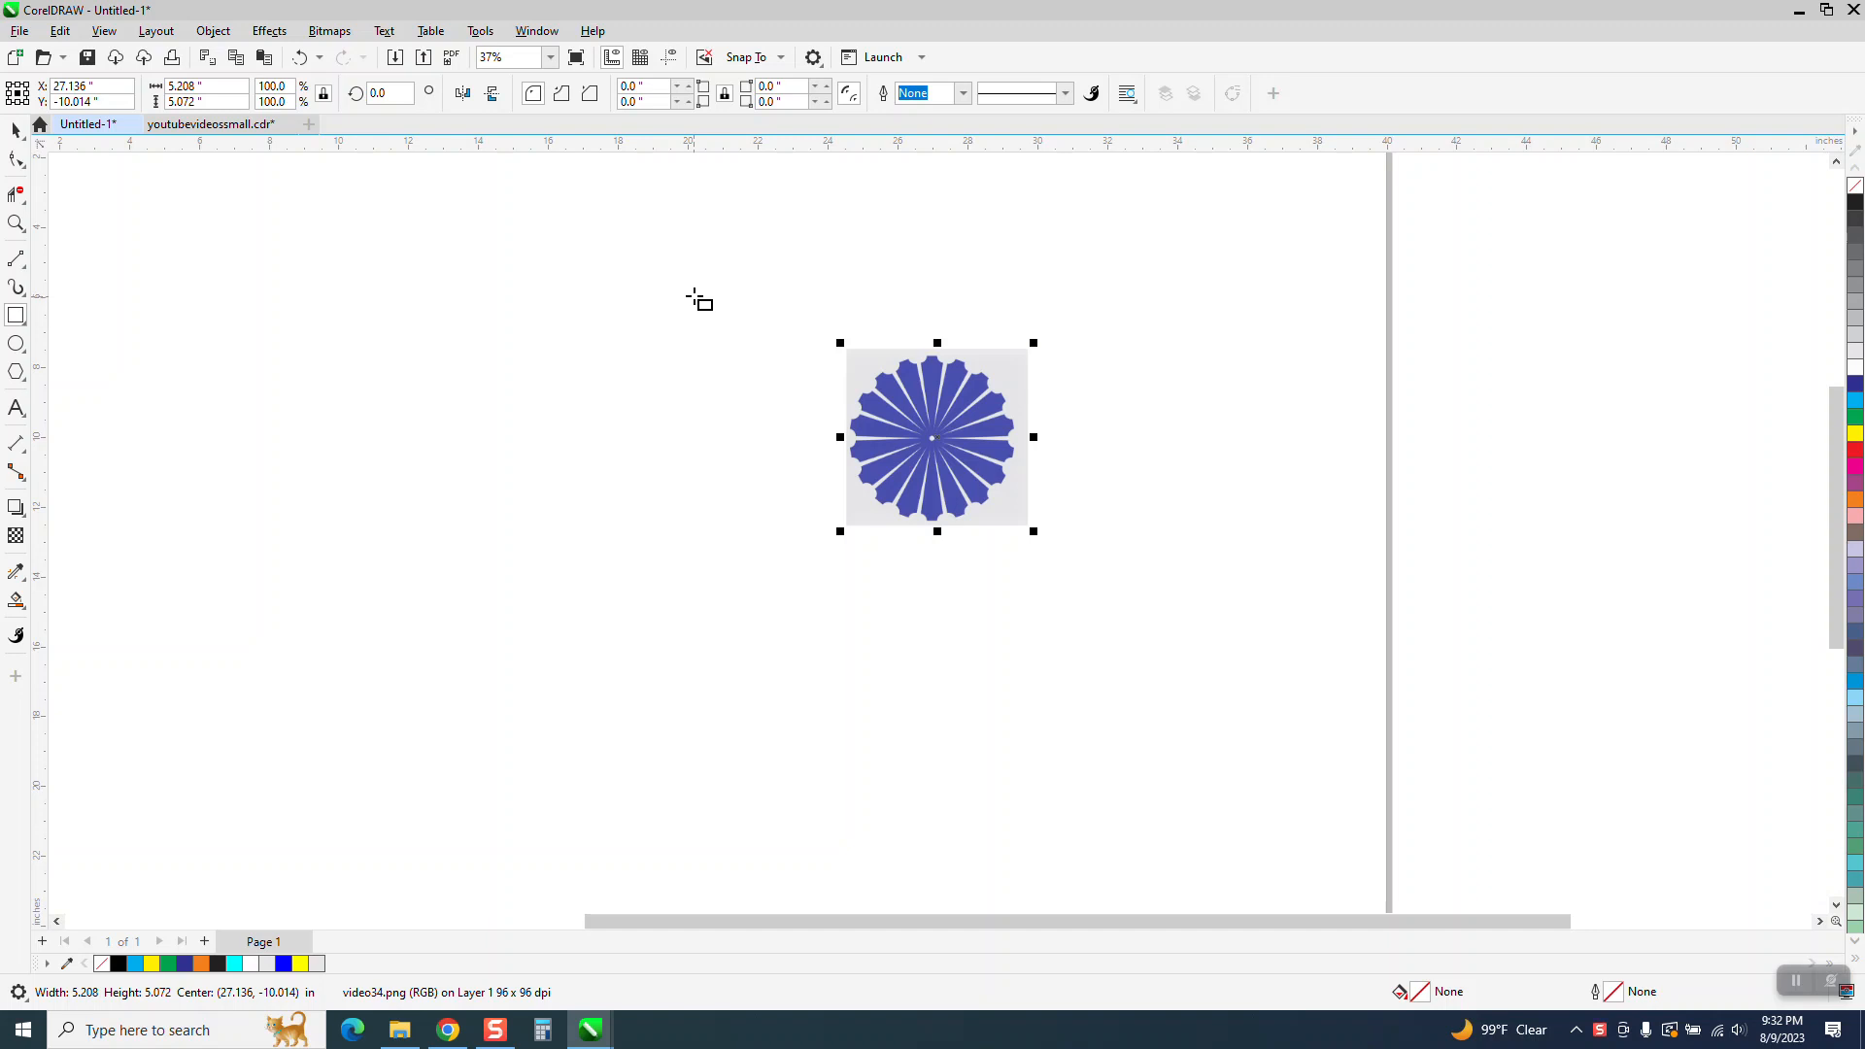
drag(695, 291, 643, 524)
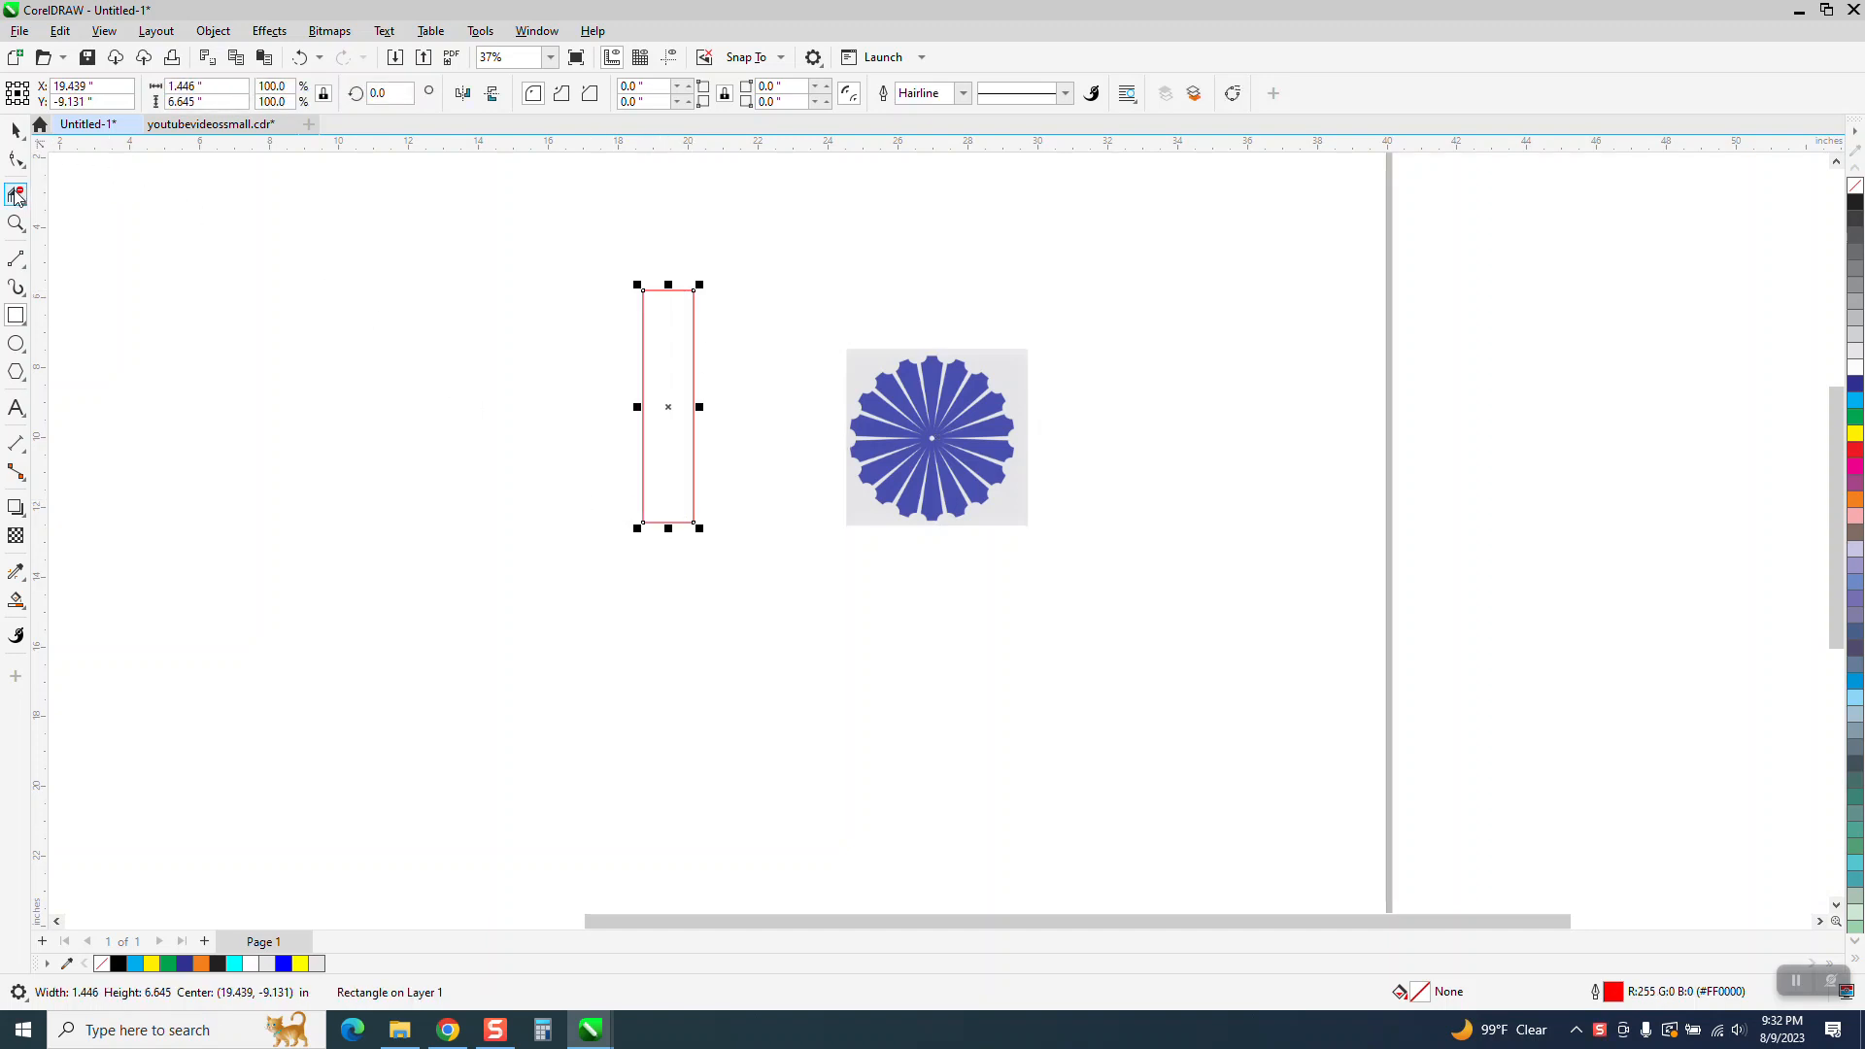
click(15, 223)
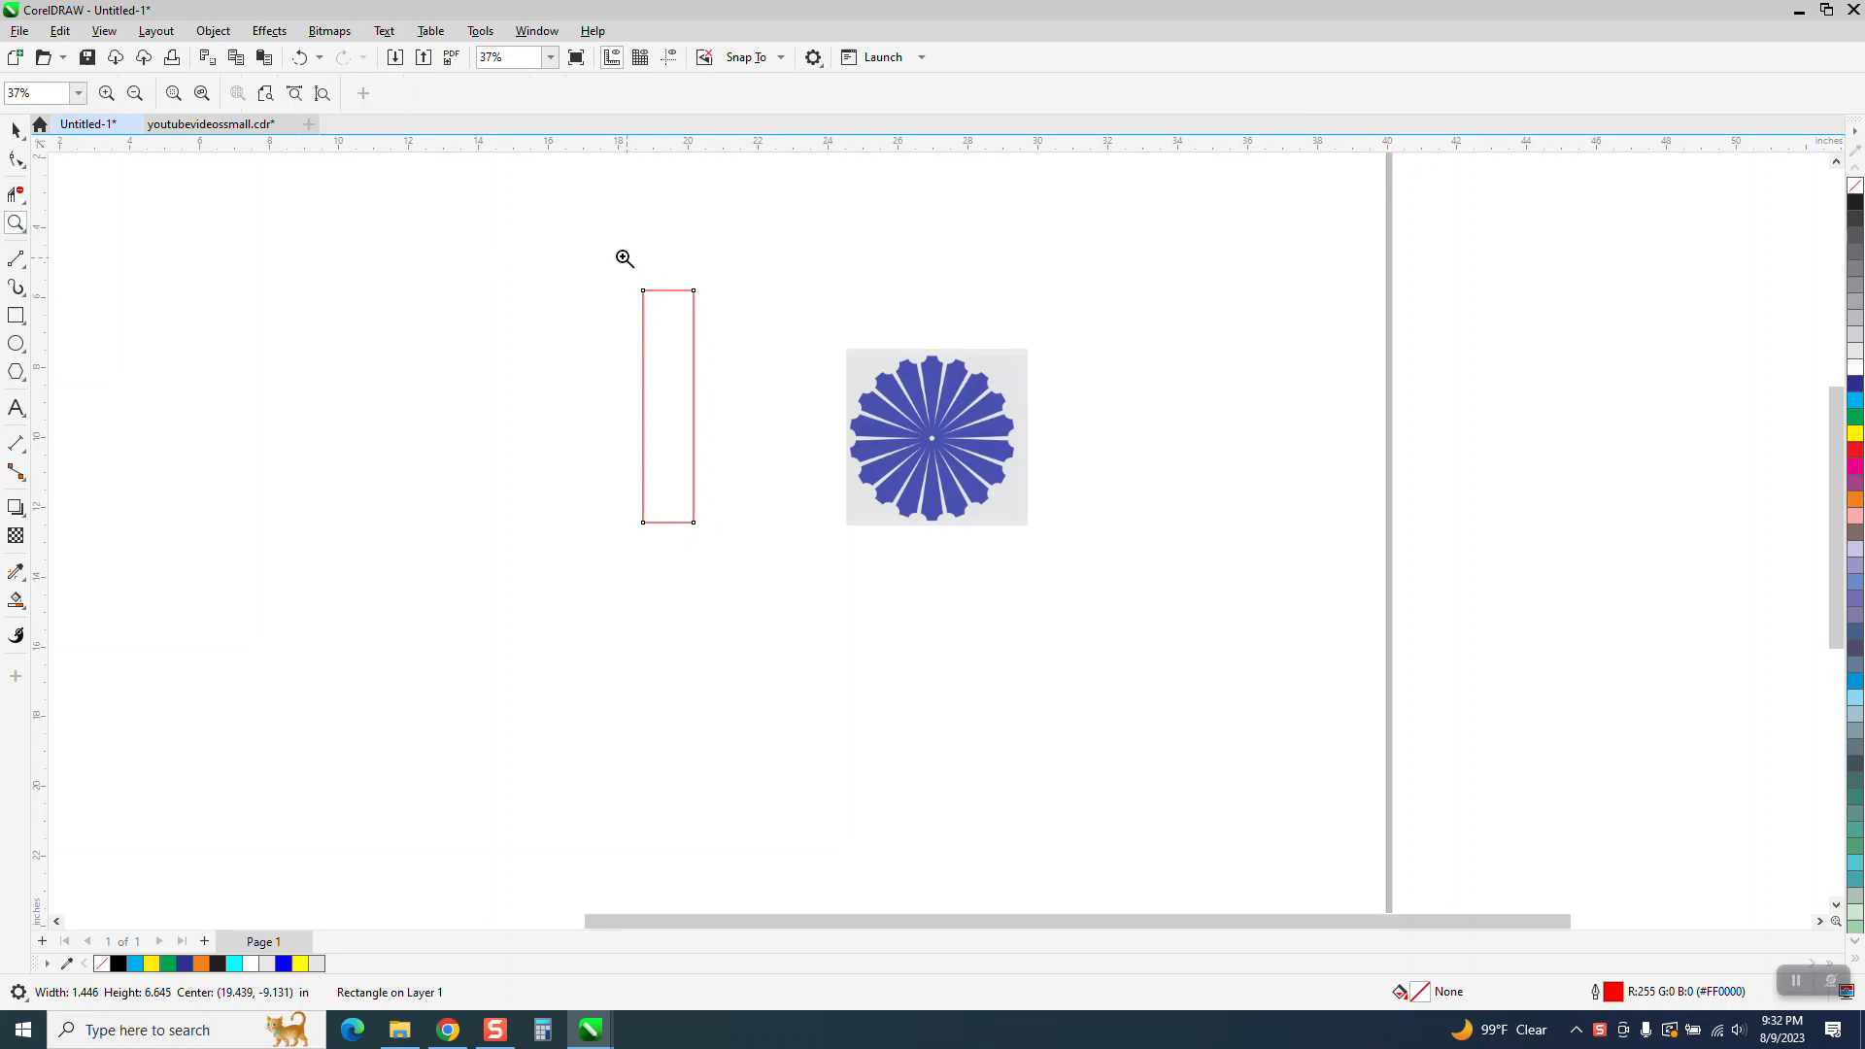
drag(625, 258, 790, 653)
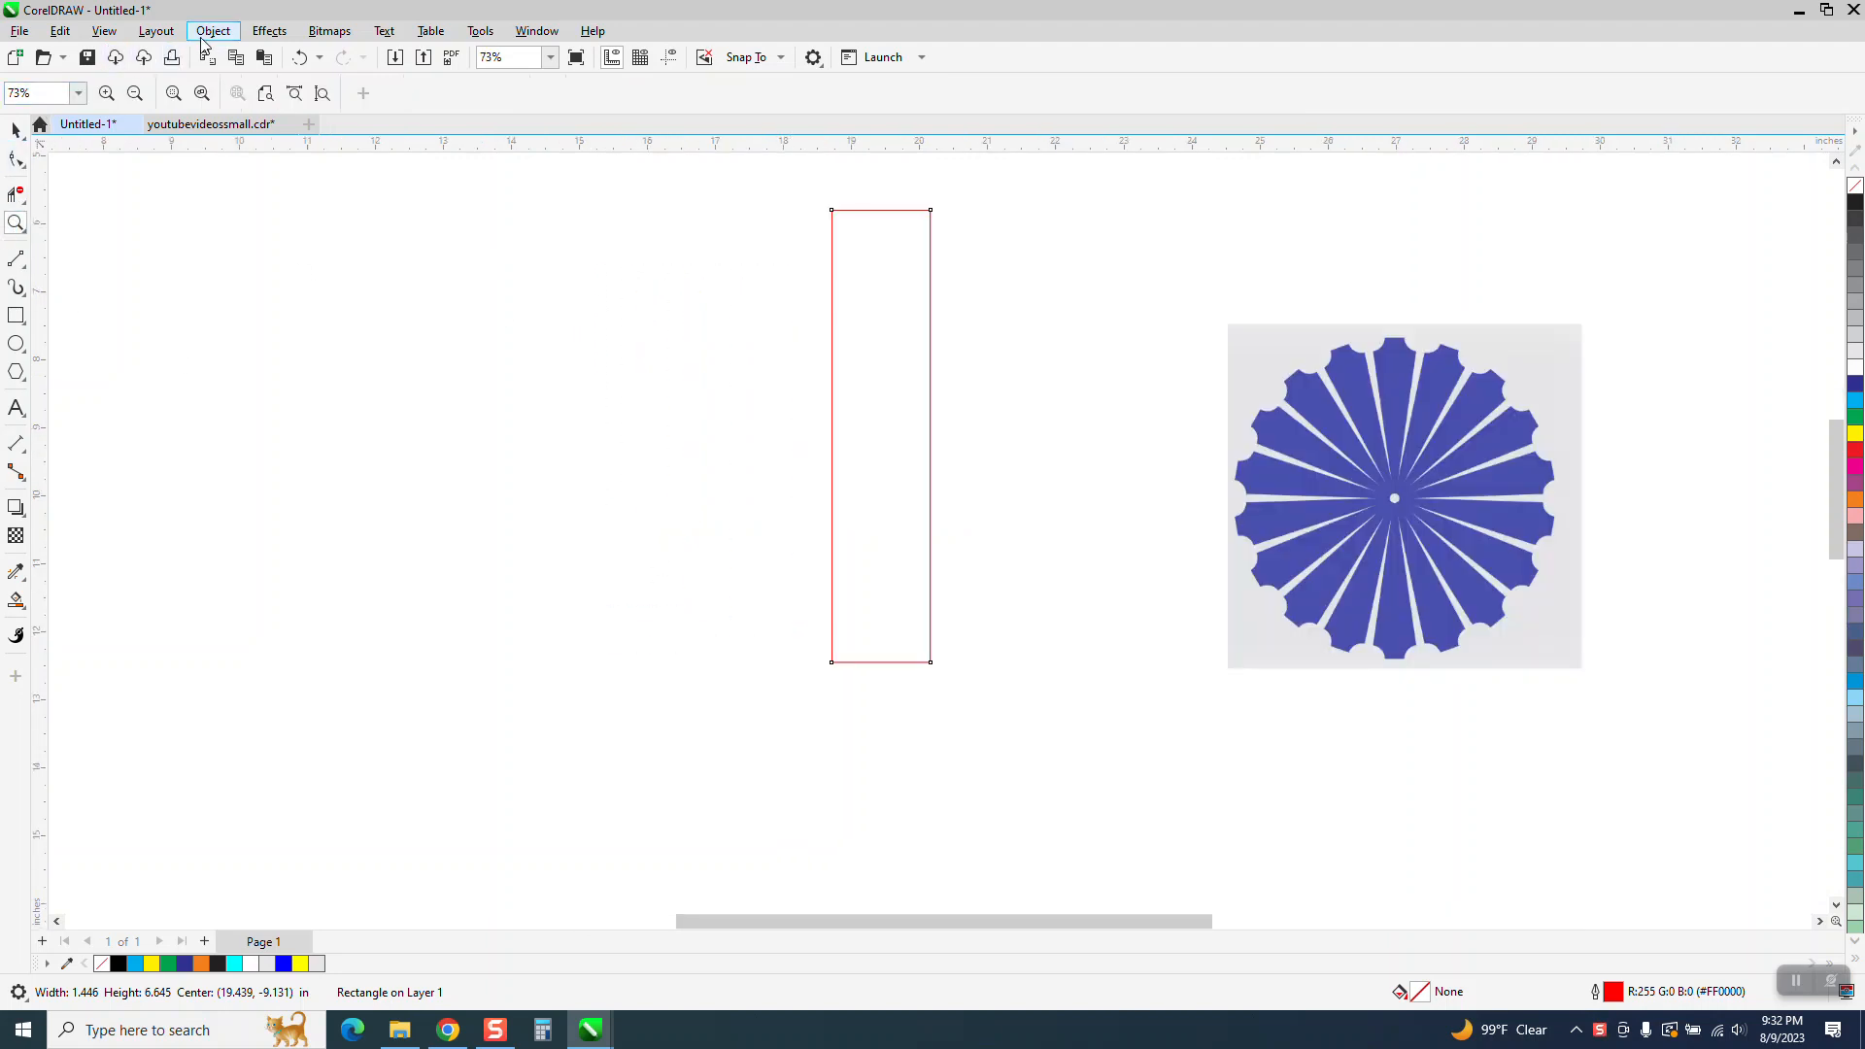
Convert the rectangle to curves and make its nodes editable
click(16, 129)
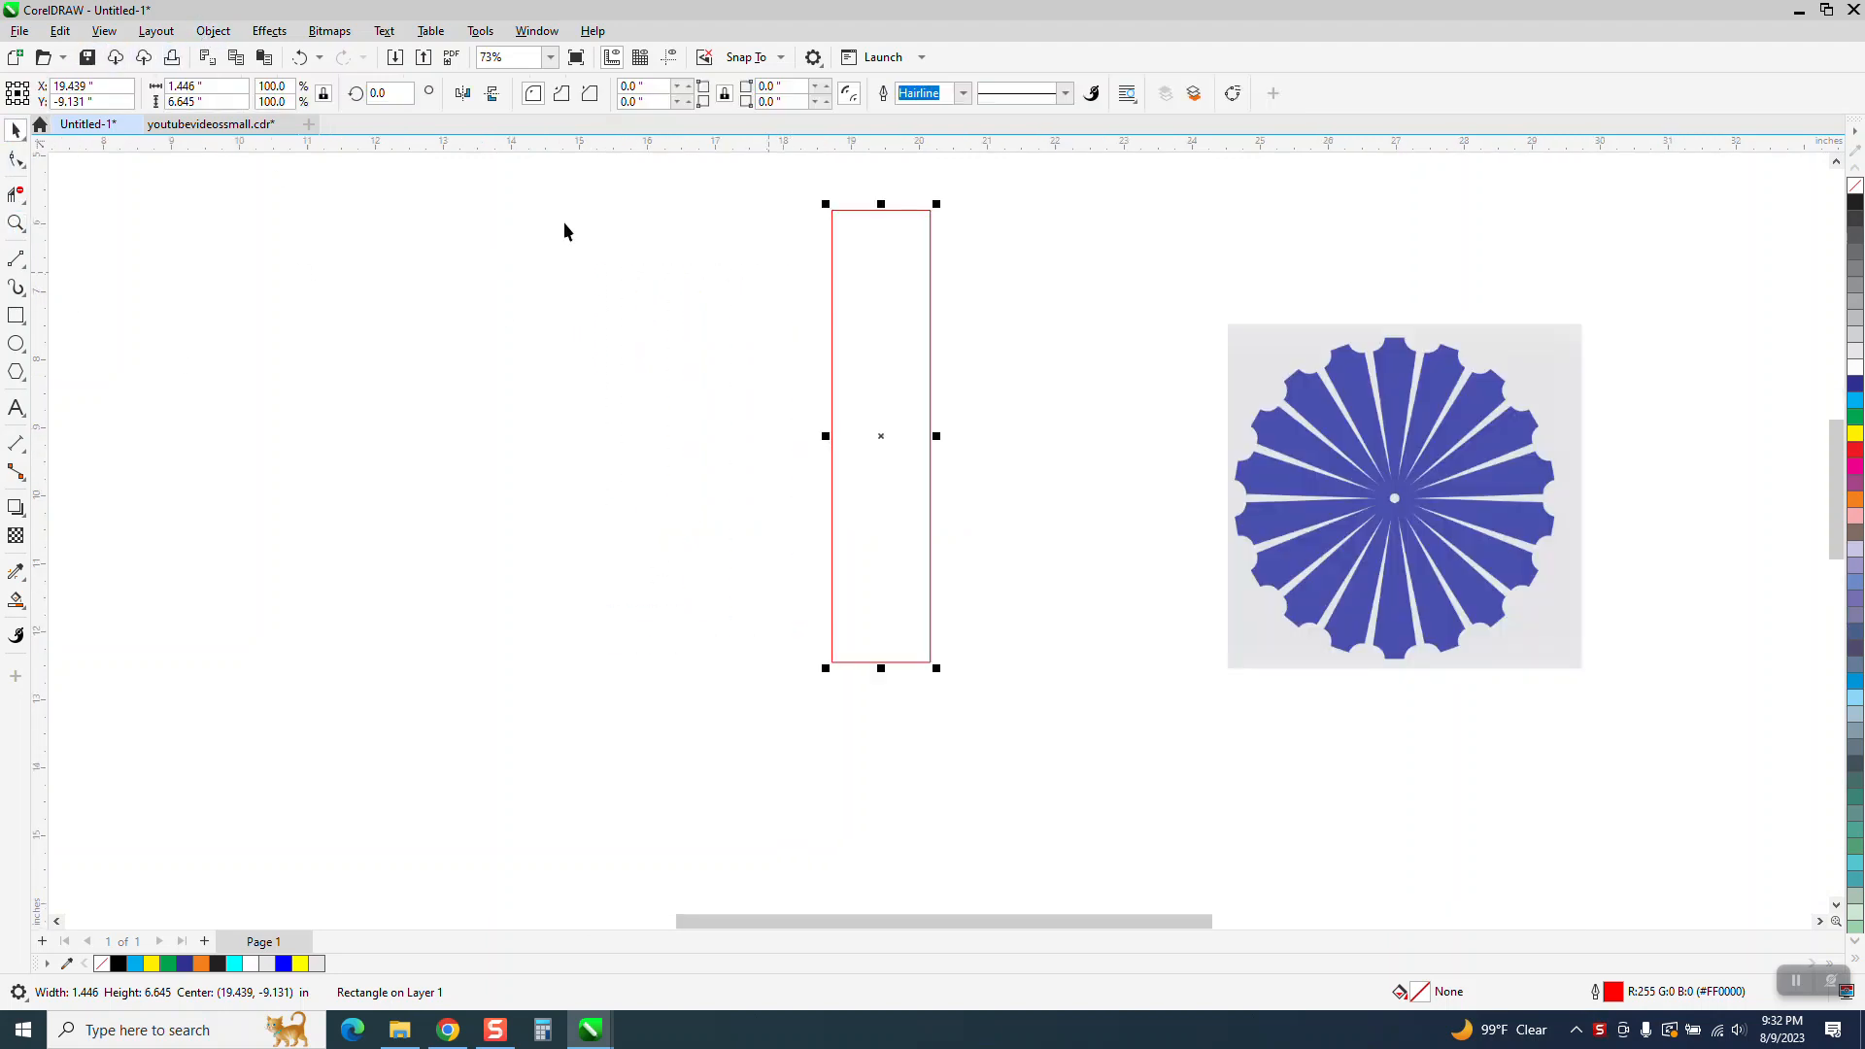
click(207, 31)
click(251, 531)
key(F10)
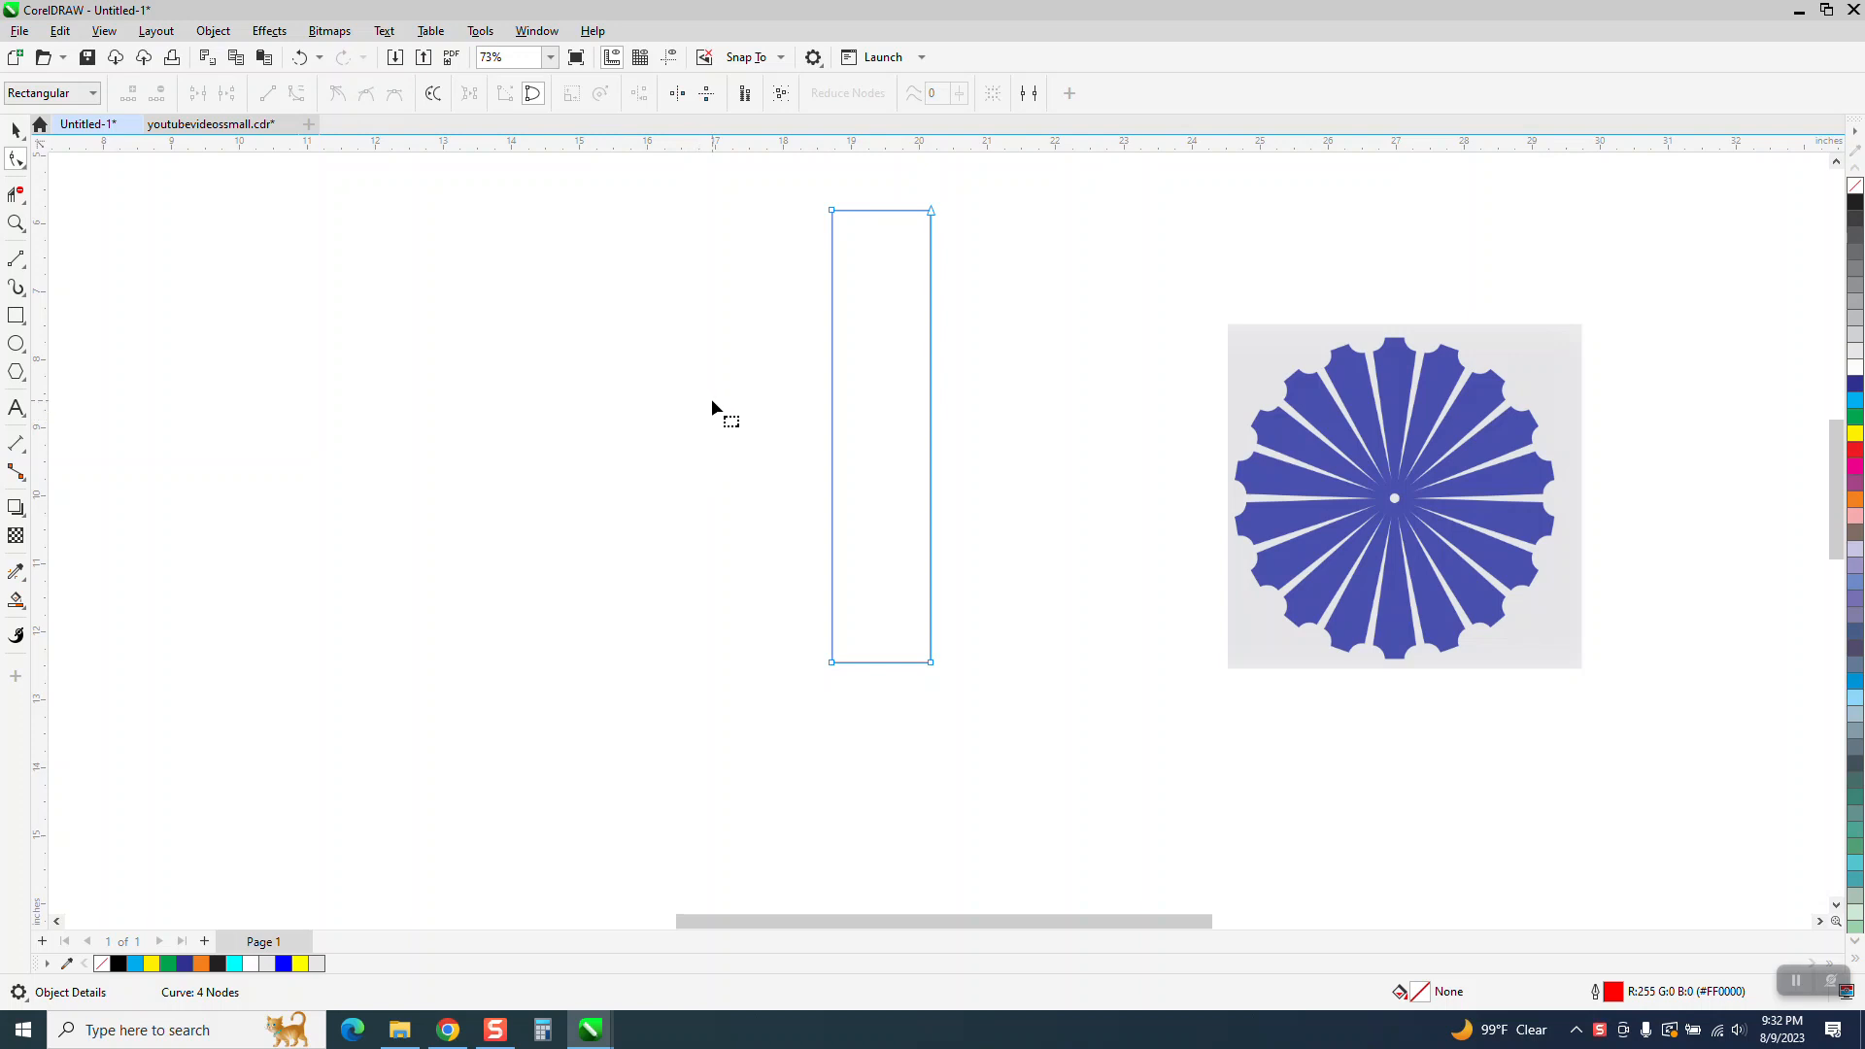
Center the converted rectangle on the page and show the guidelines
click(15, 131)
key(p)
scroll(816, 359, down, 2)
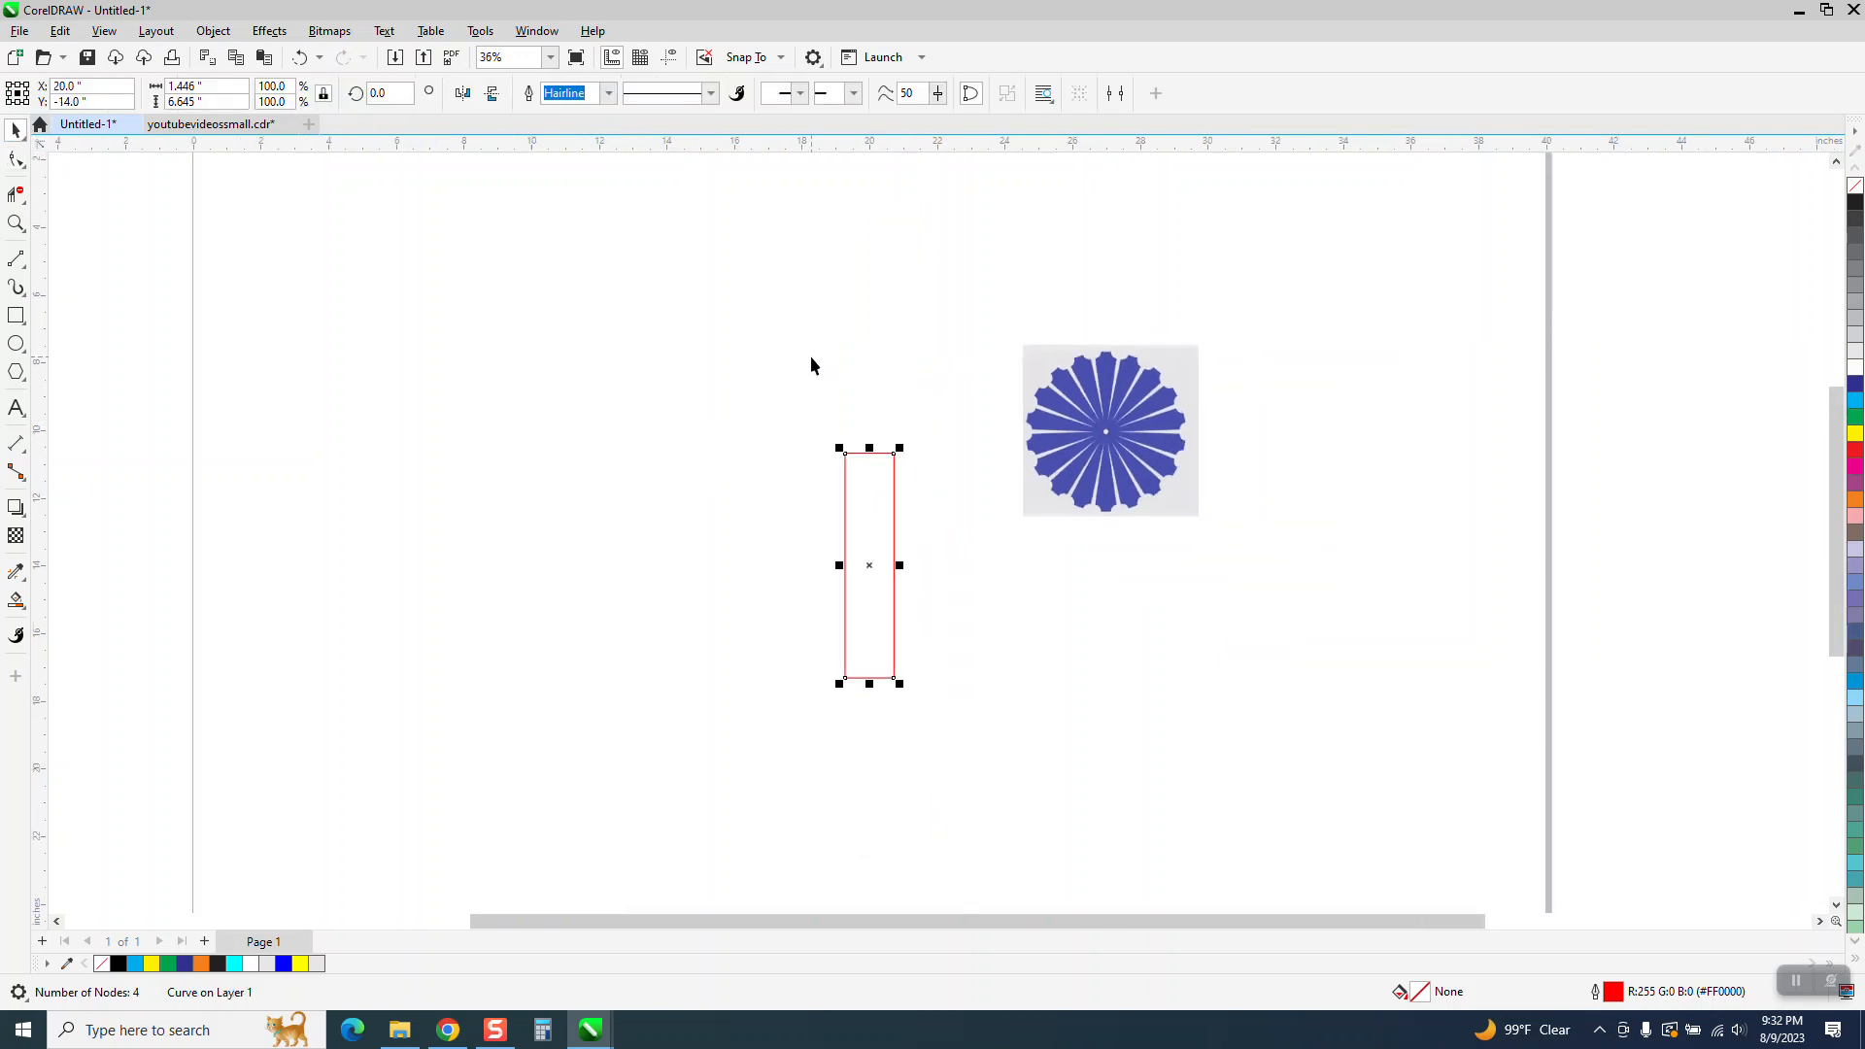
click(669, 56)
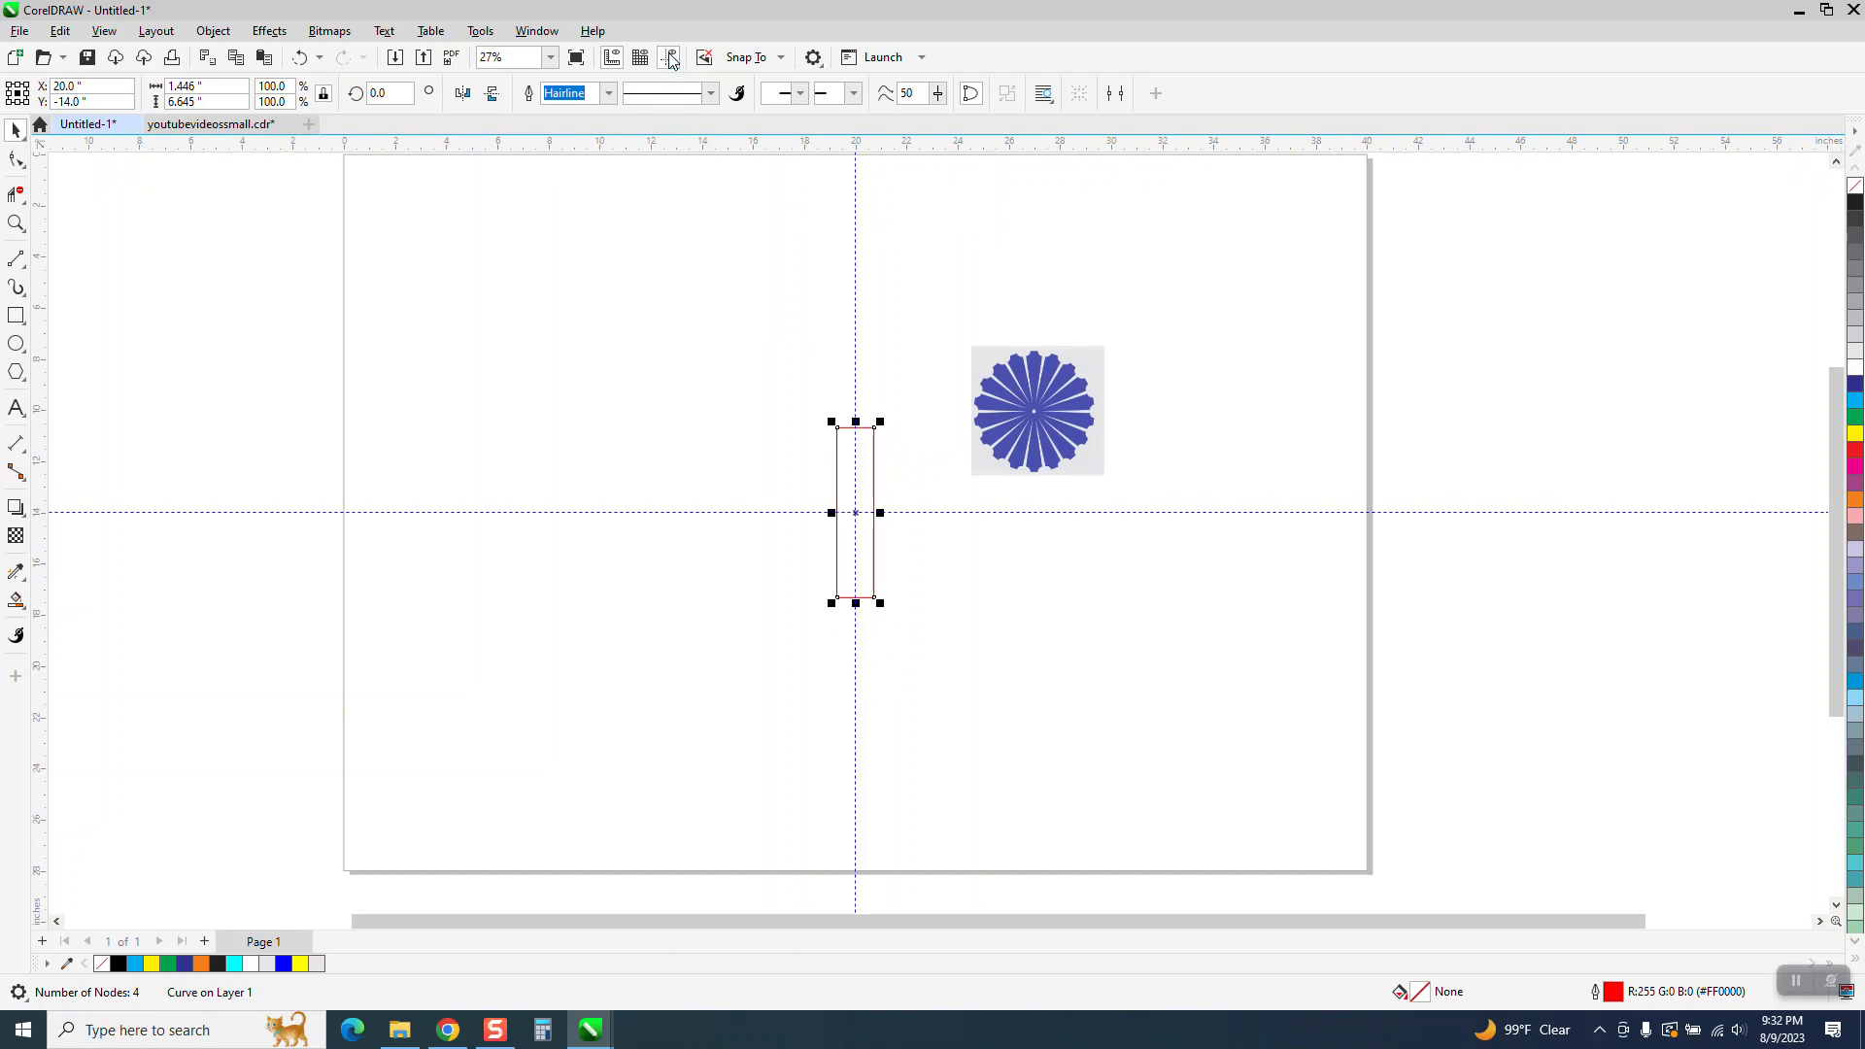
click(15, 224)
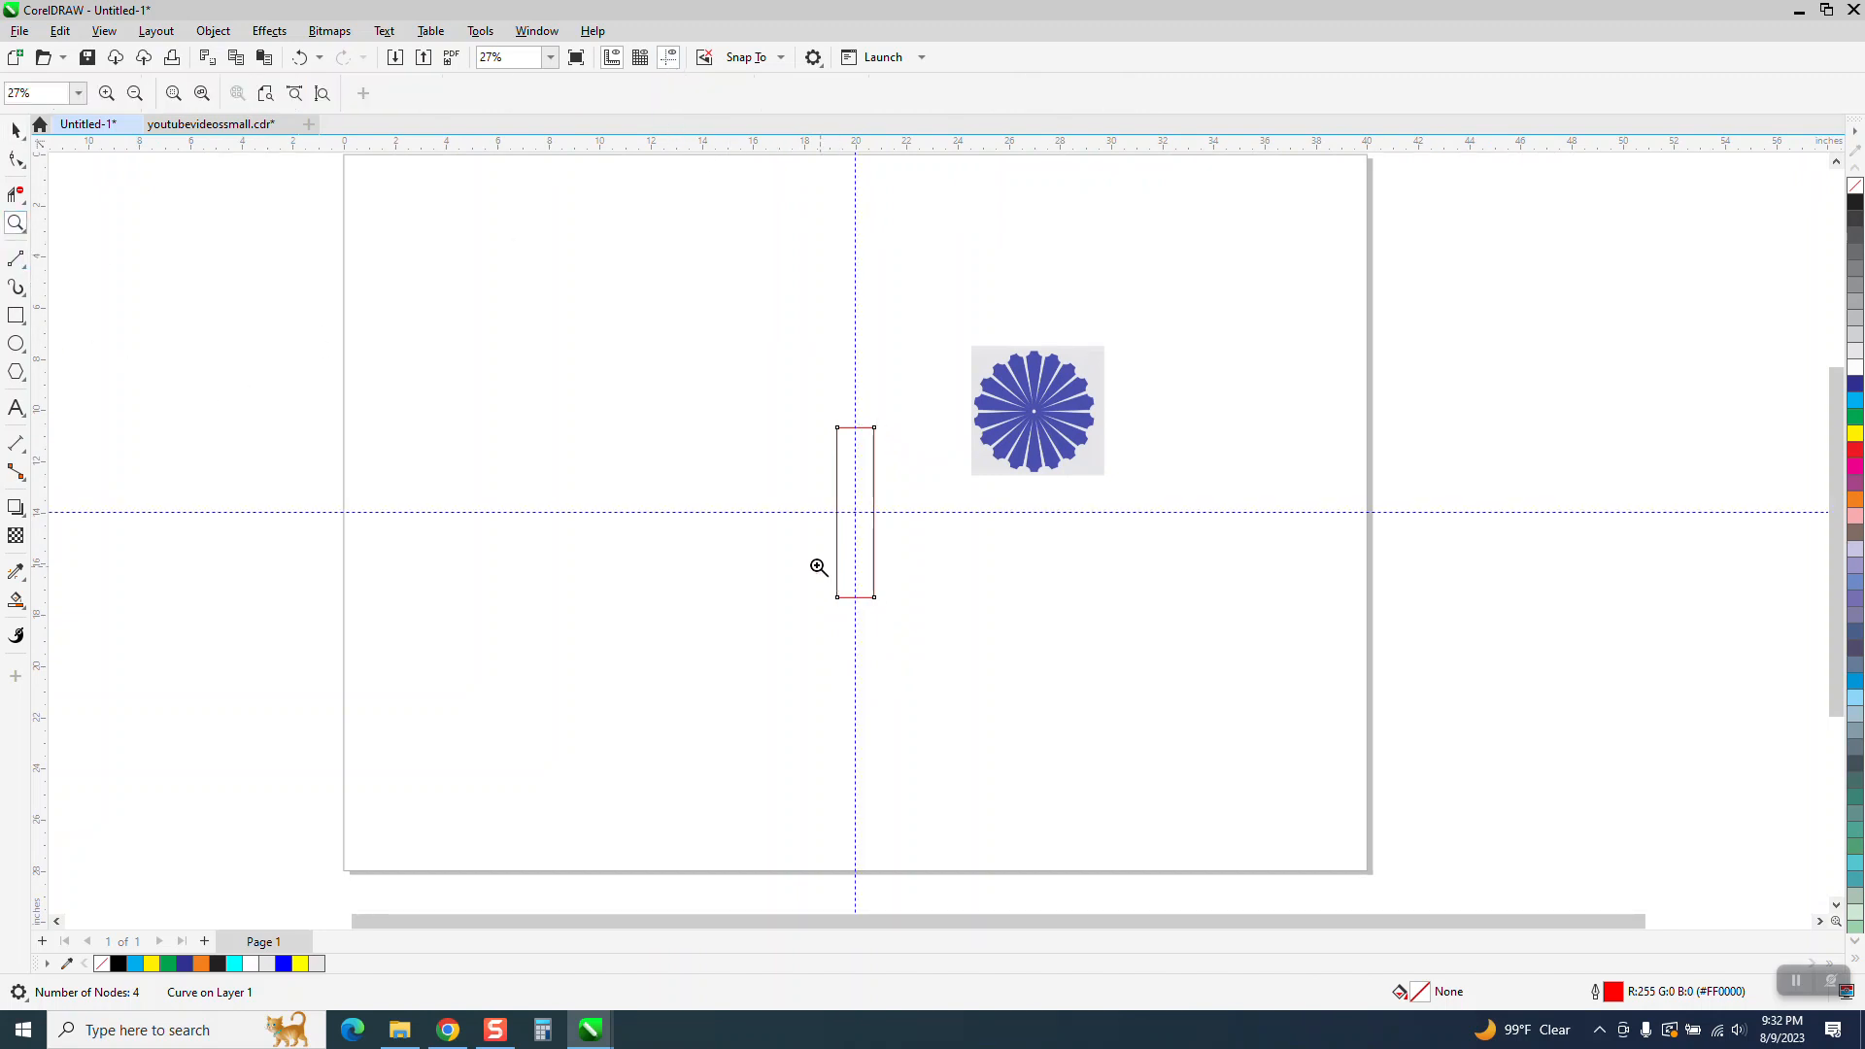
drag(792, 512, 951, 651)
click(15, 159)
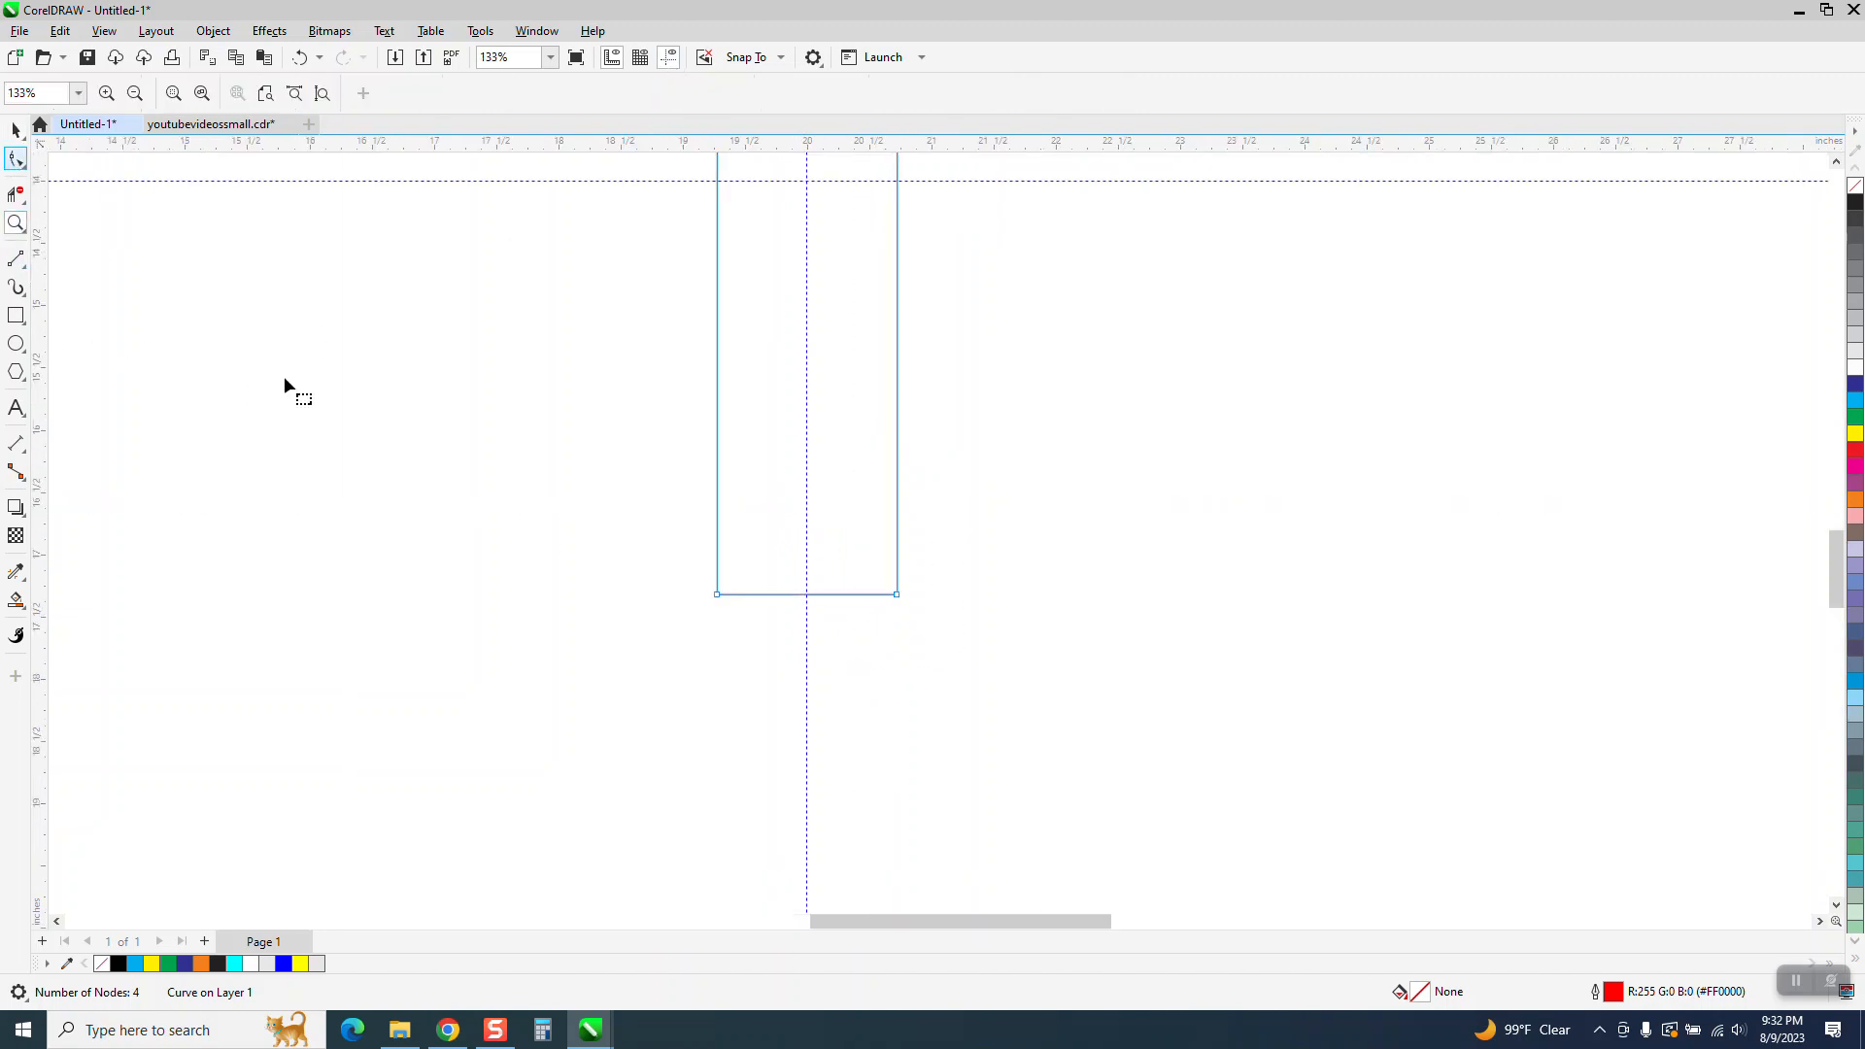
mouse_move(716, 594)
mouse_down()
mouse_move(807, 603)
mouse_move(717, 594)
mouse_up()
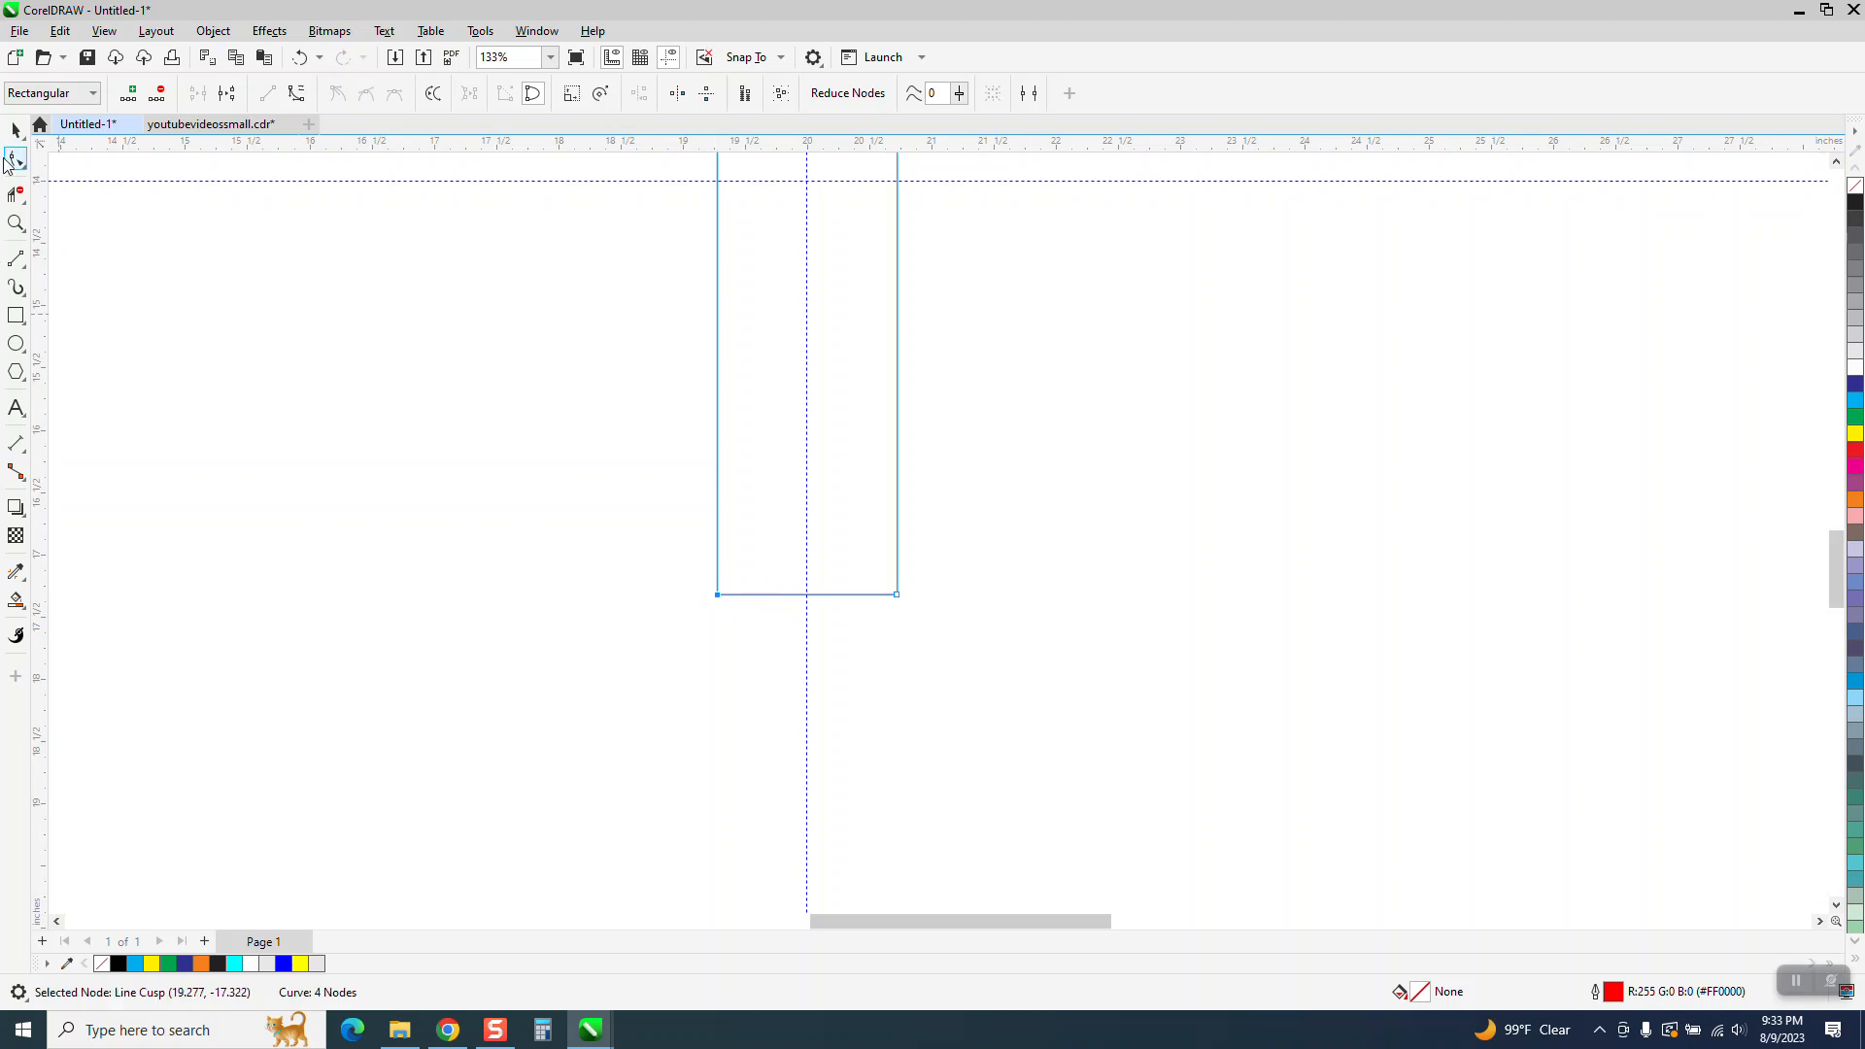
click(16, 129)
click(211, 316)
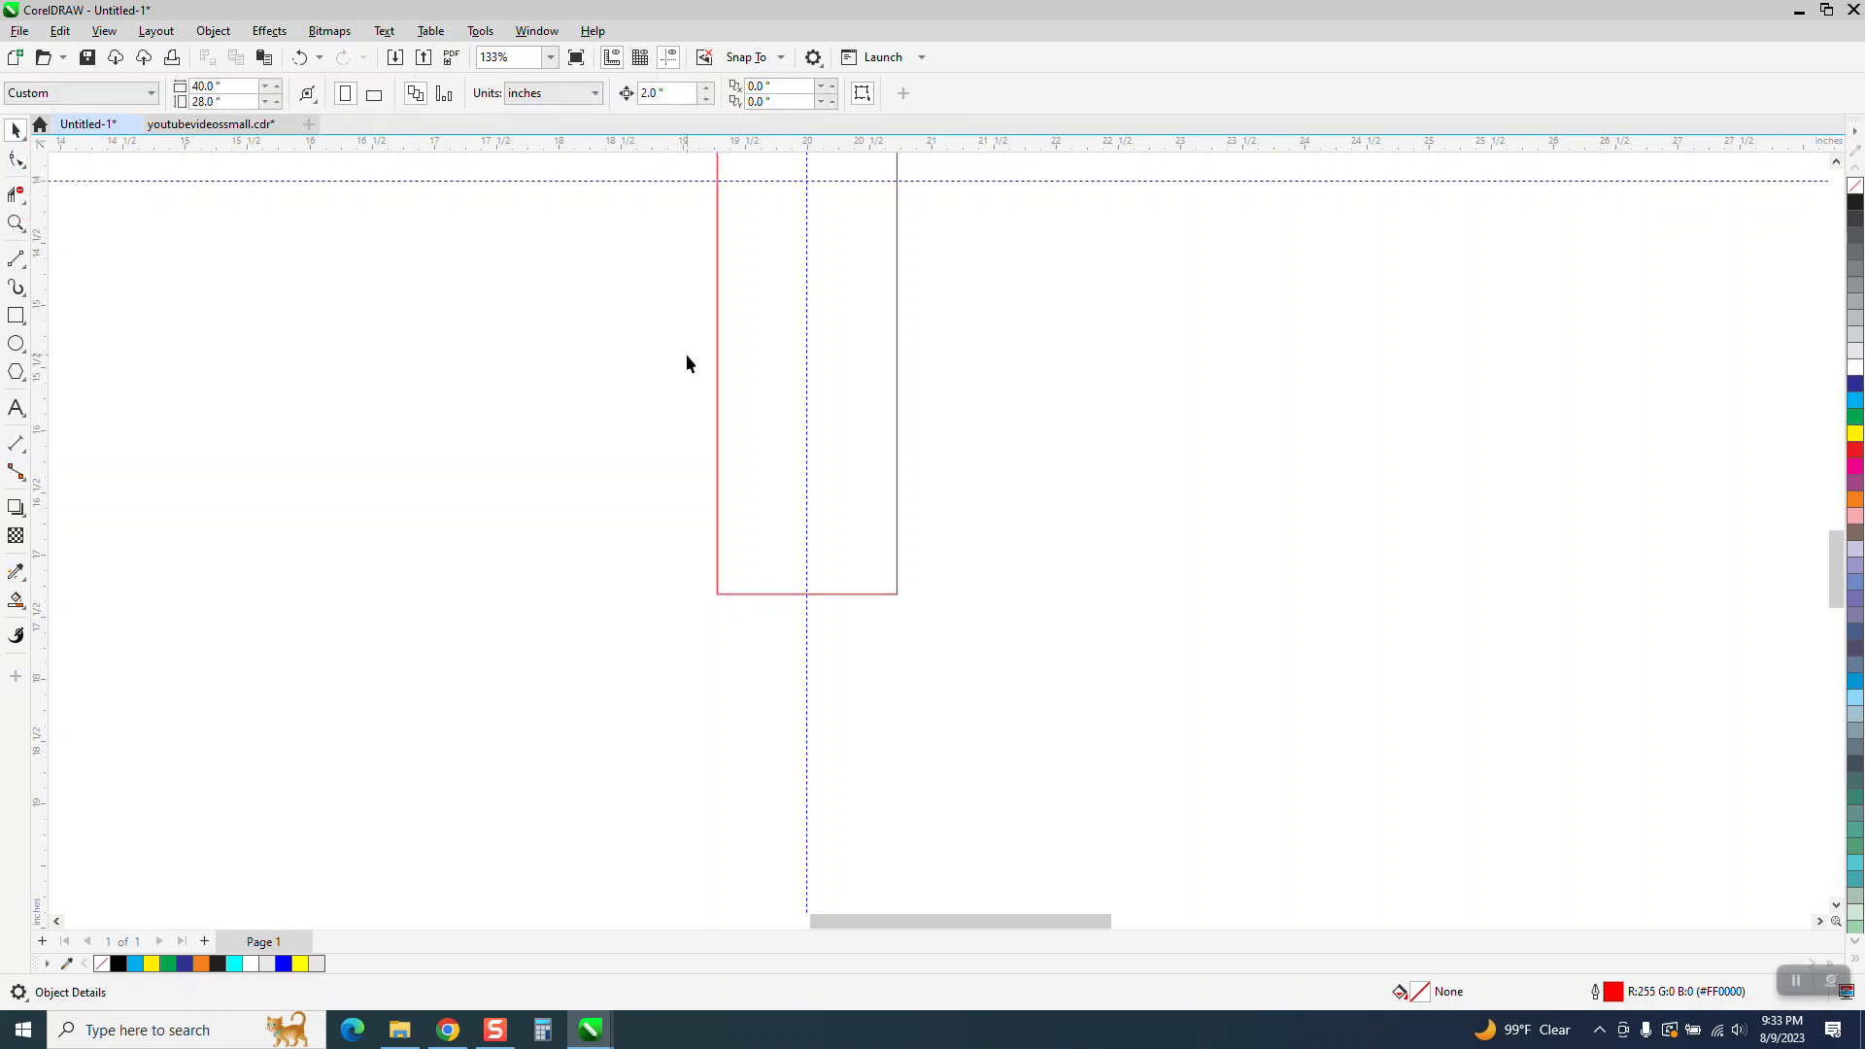
Set the converted rectangle's height to 1.5 inches with its proportions locked
click(721, 359)
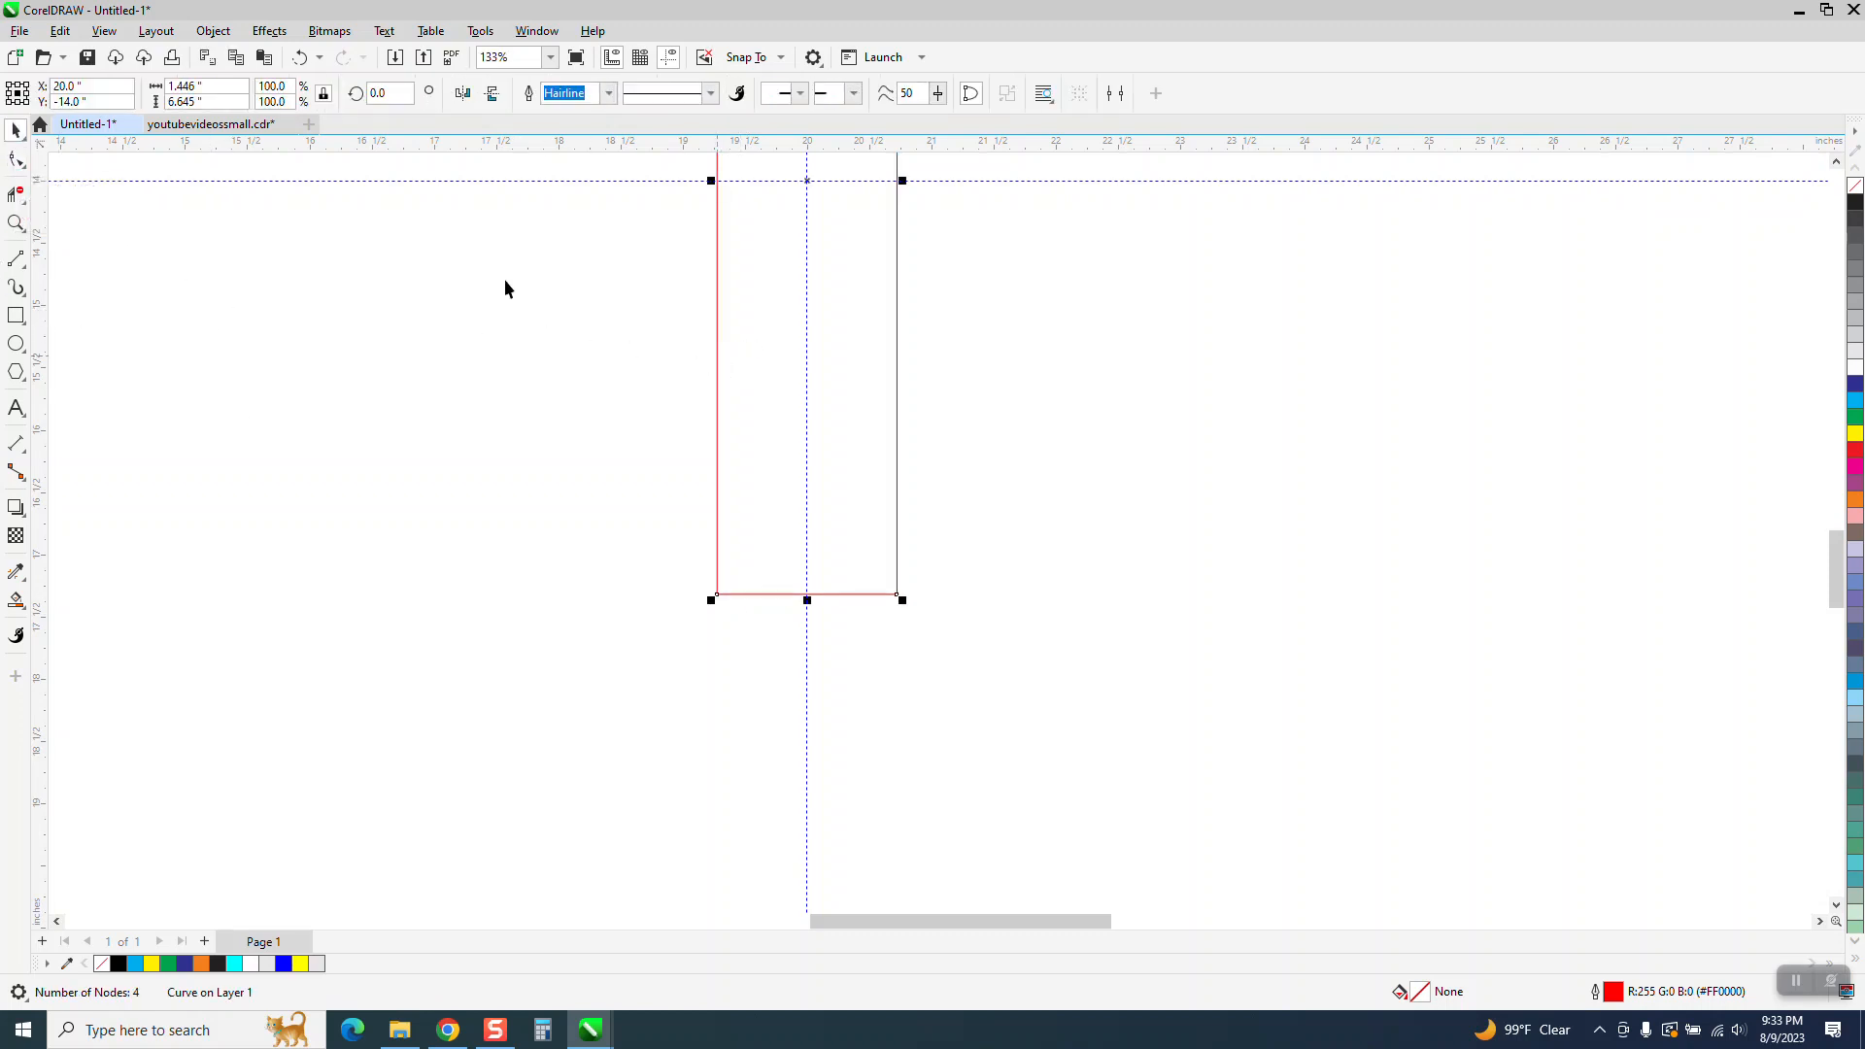
click(203, 101)
text(1.5)
key(Return)
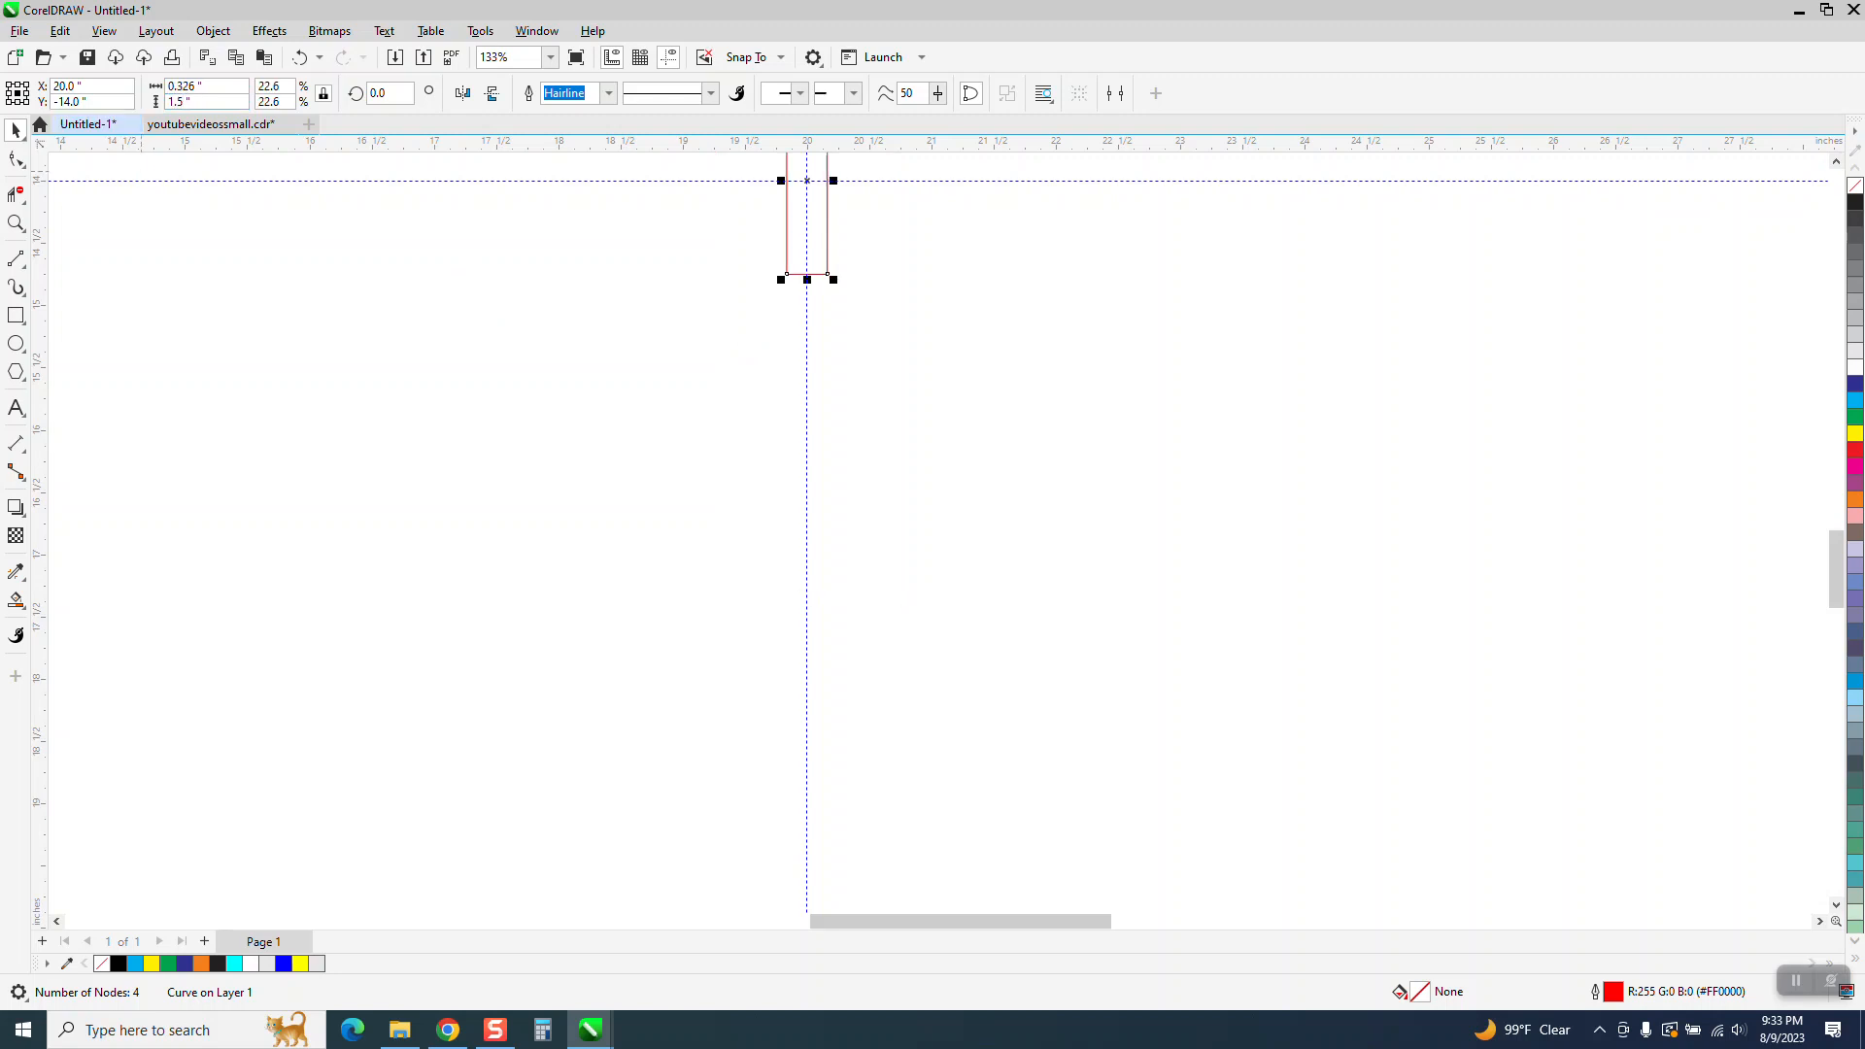
Set the converted rectangle's height to 2 inches with its proportions locked
scroll(369, 408, down, 3)
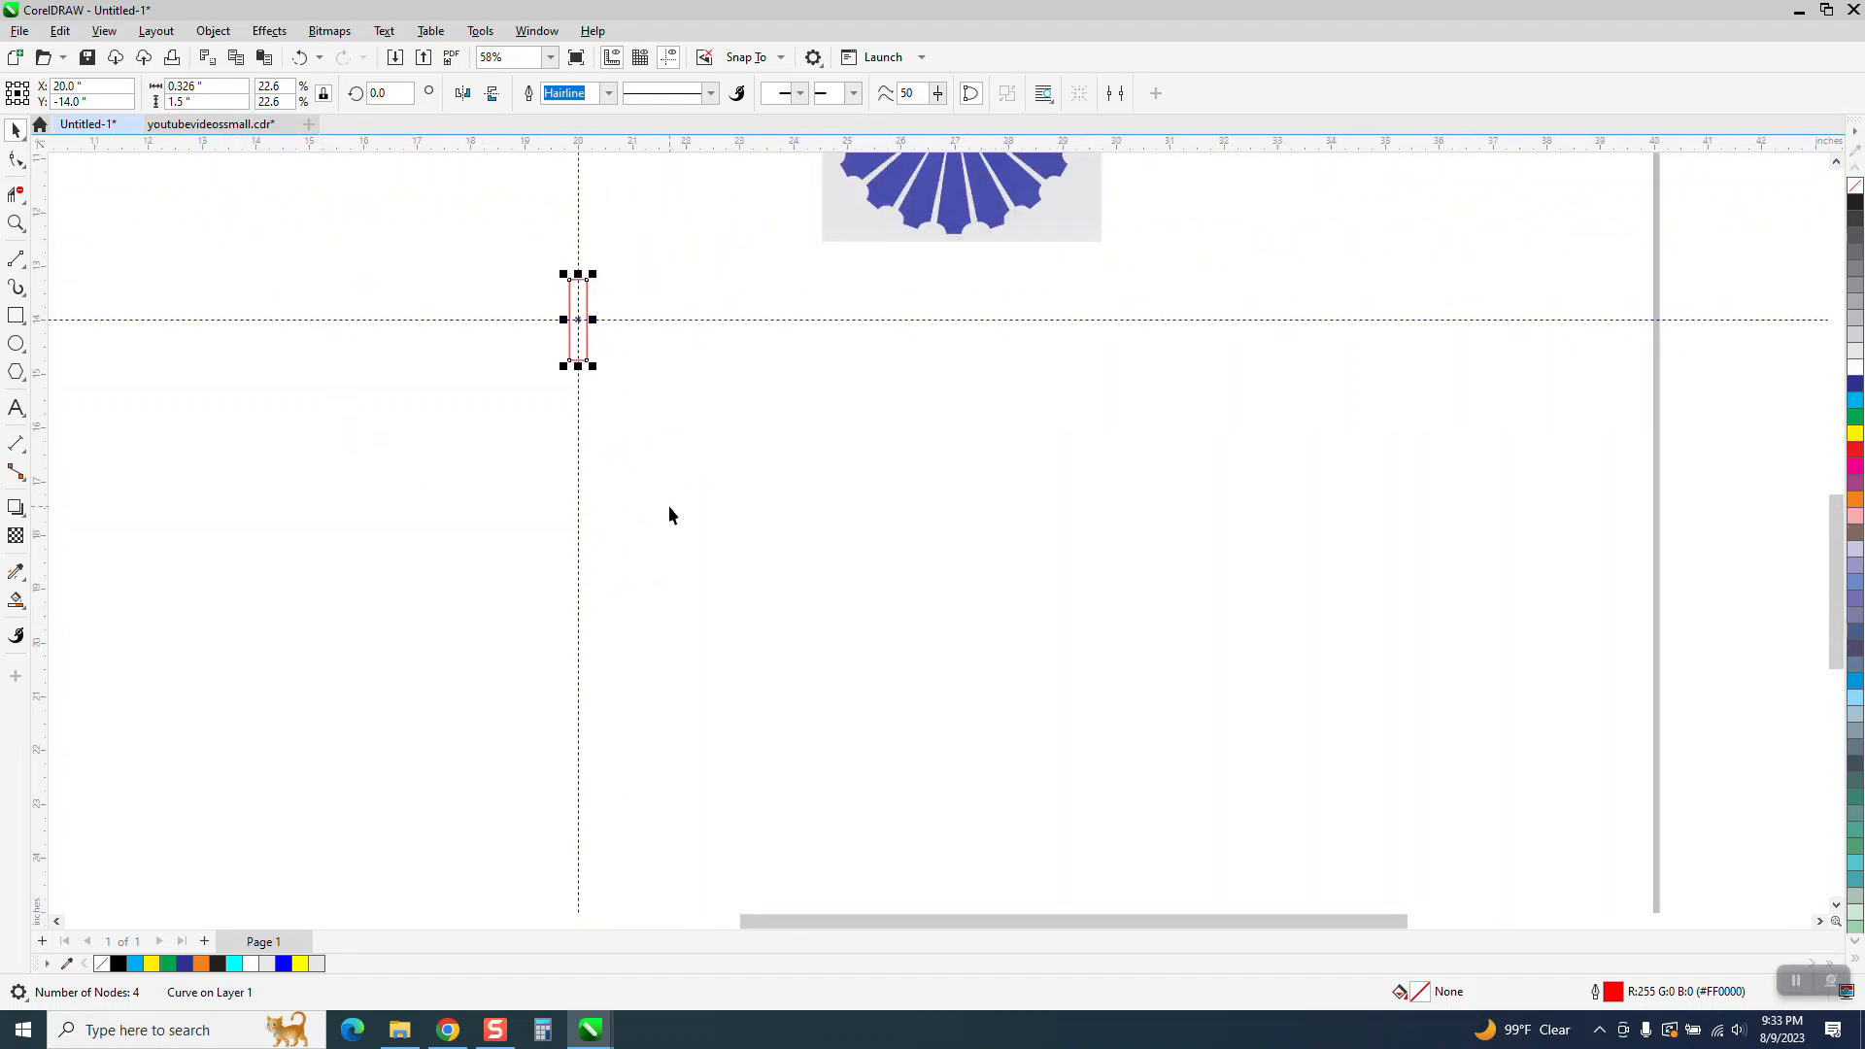
click(190, 101)
text(2)
key(Return)
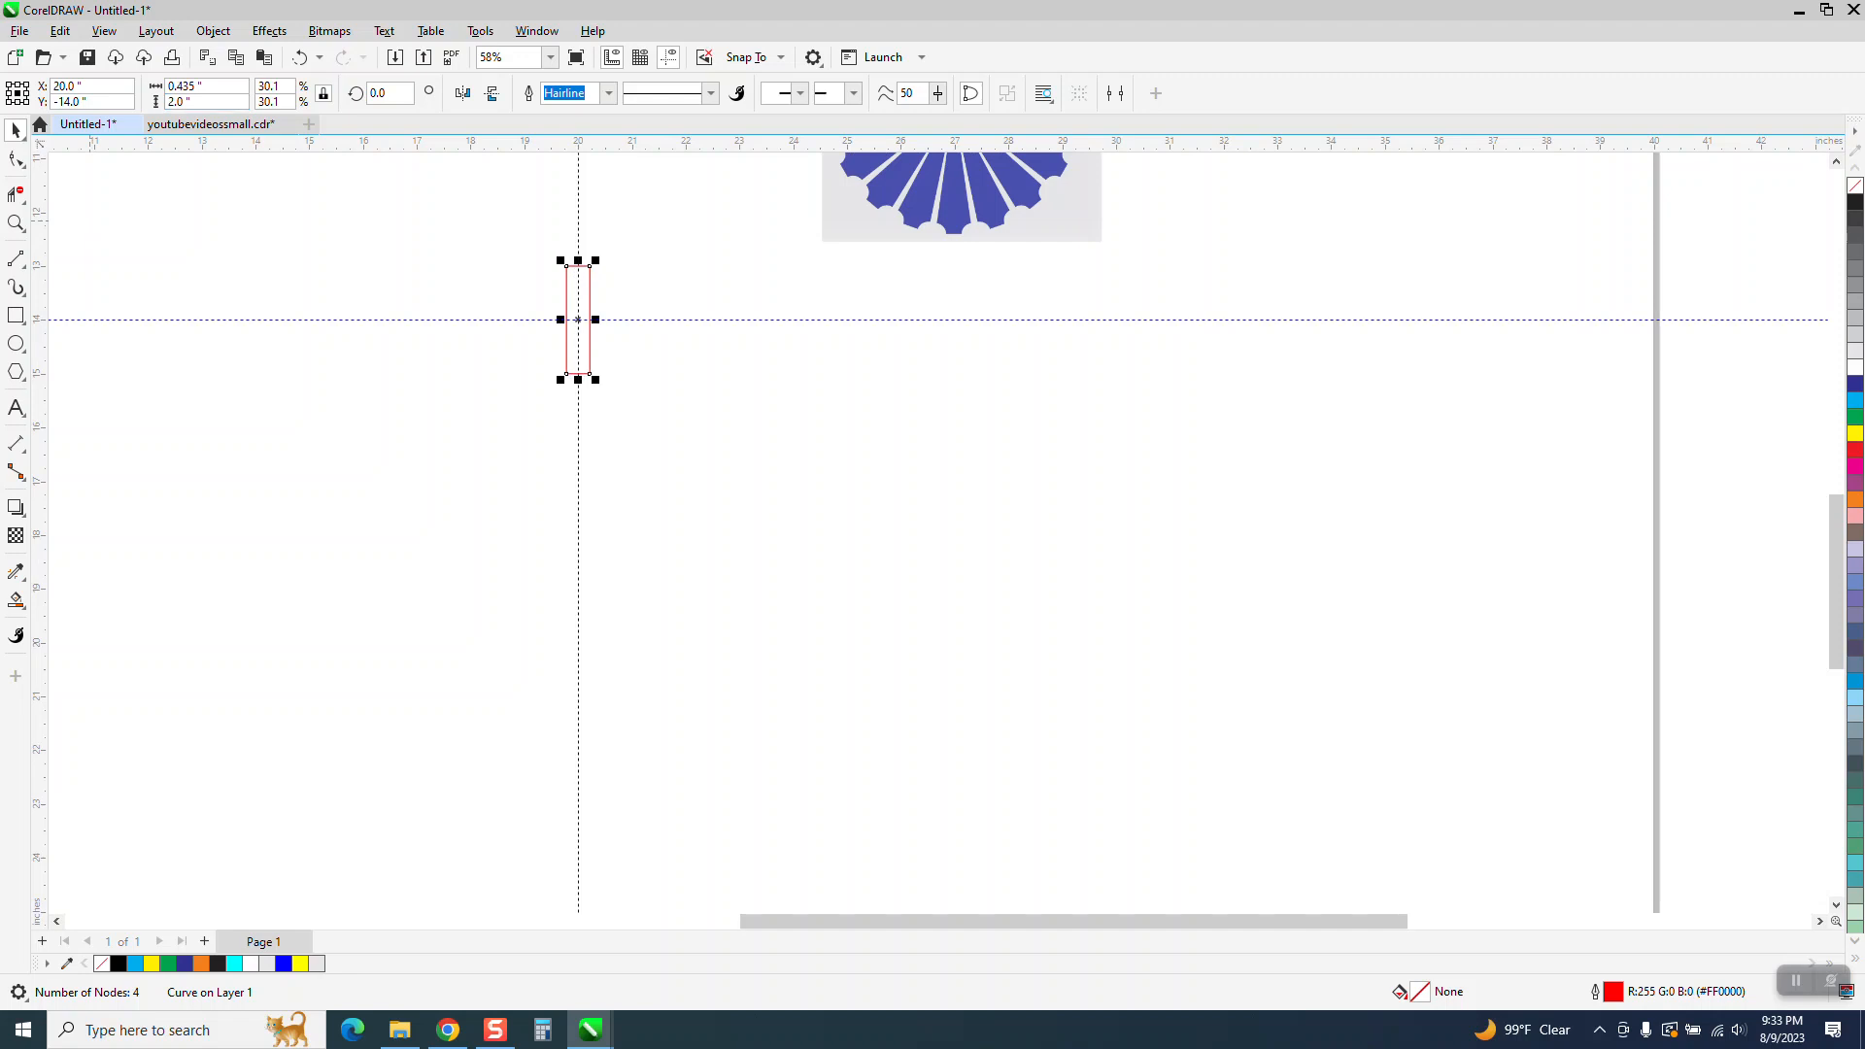
Set the document's nudge distance to 0.9 inches with nothing selected
click(16, 224)
drag(500, 229, 730, 487)
click(10, 162)
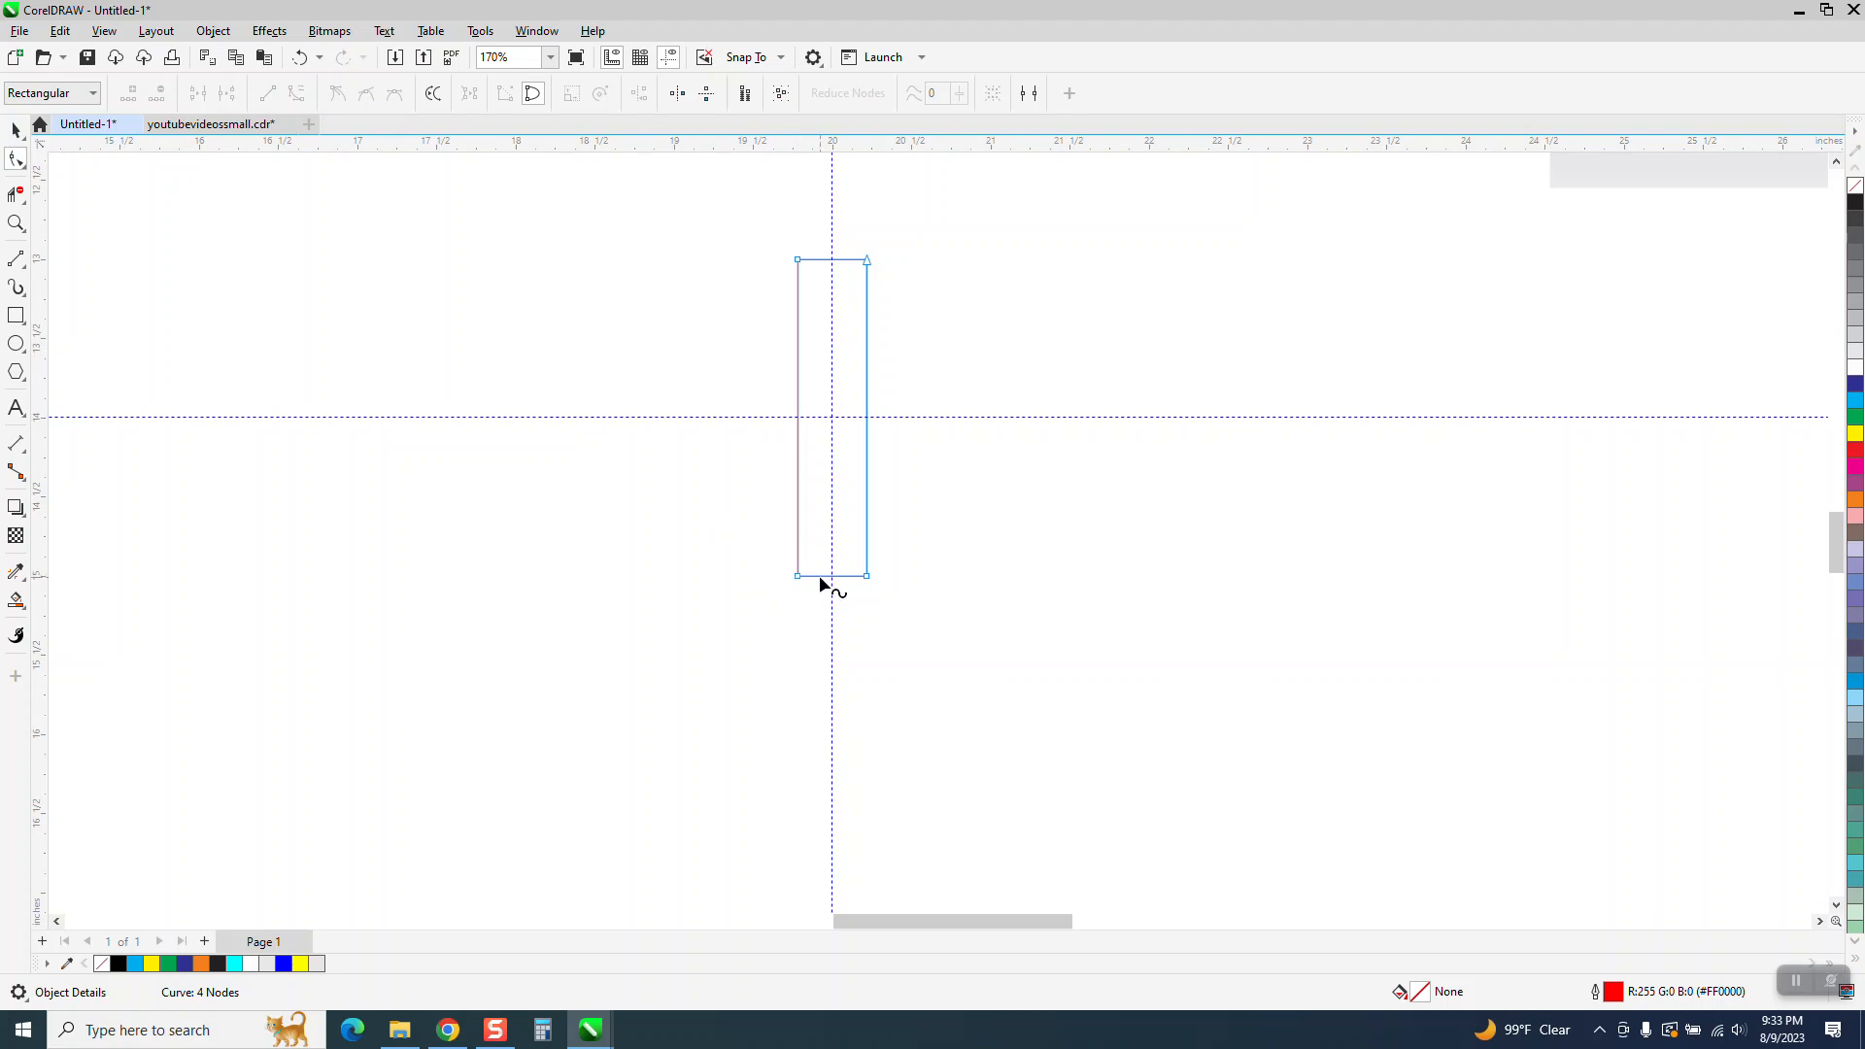
click(15, 223)
drag(732, 520, 1082, 666)
click(15, 130)
click(989, 373)
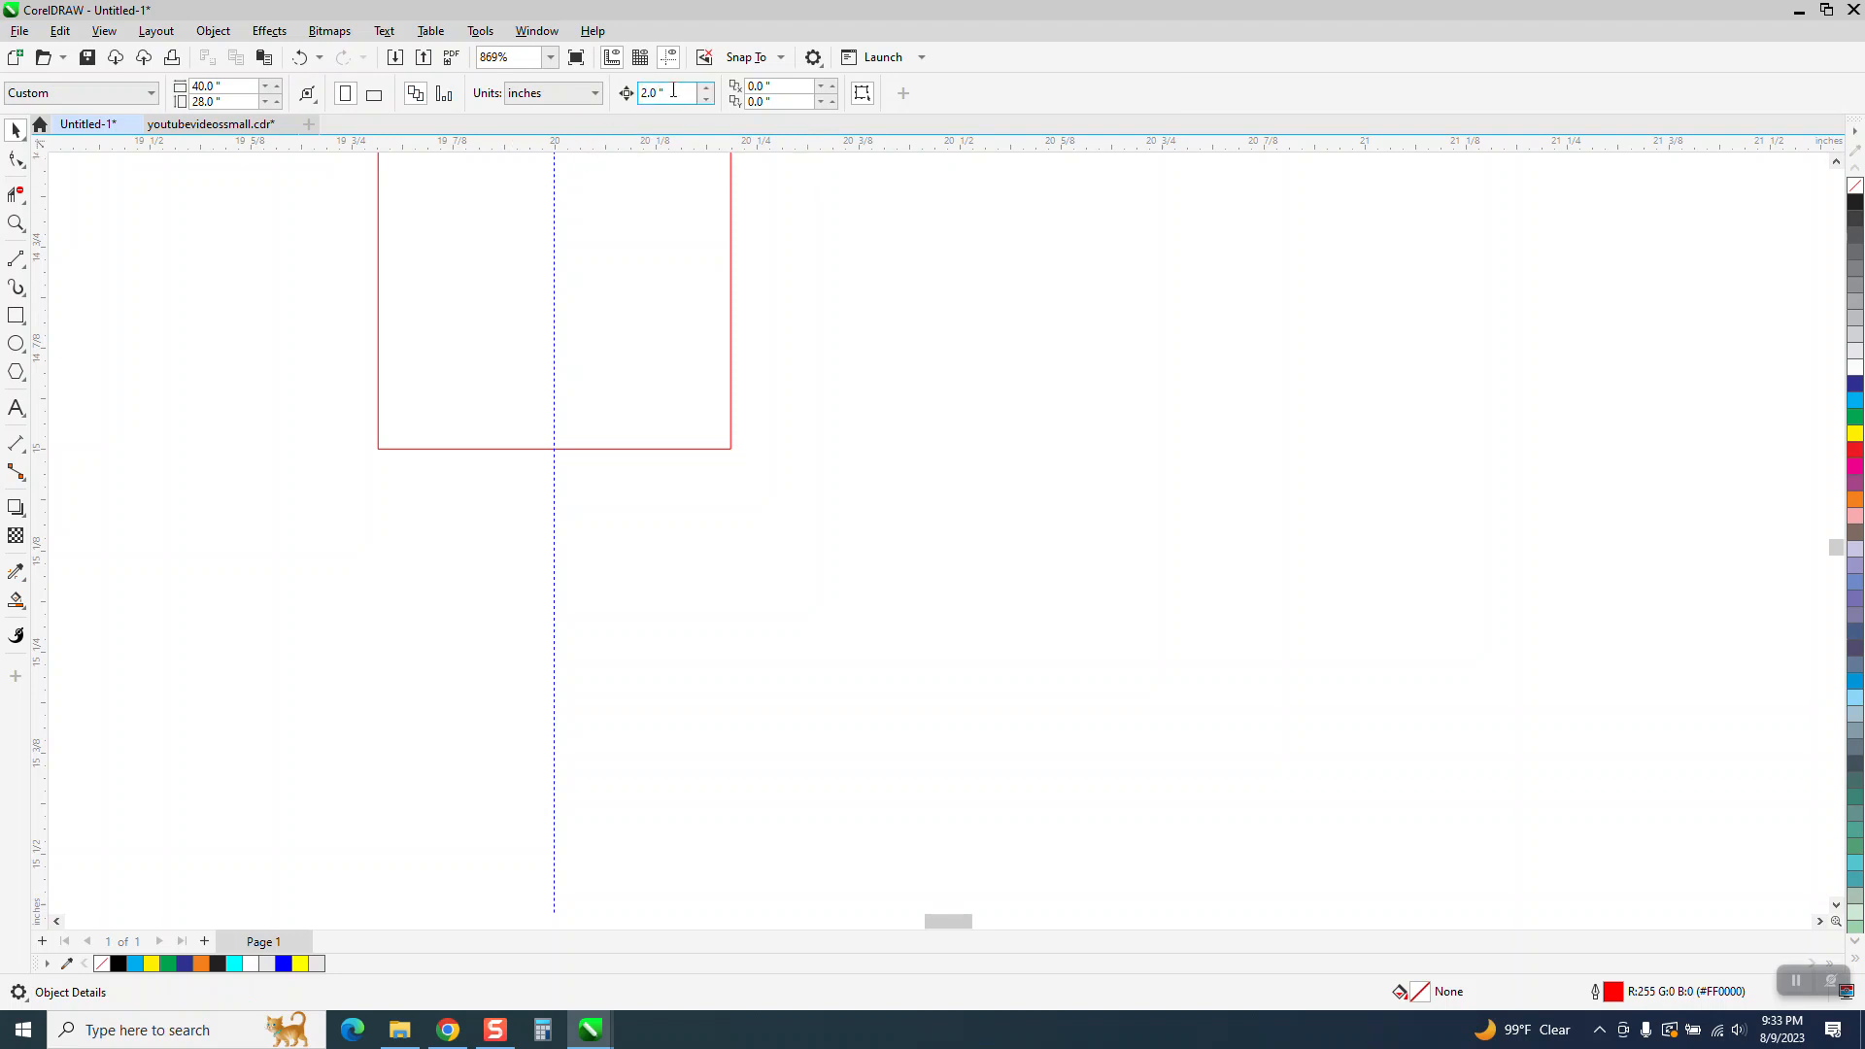
key(BackSpace)
text(.9)
key(Return)
Try nudging the rectangle's lower-left node 0.9 inches to the right, and move it back
click(393, 446)
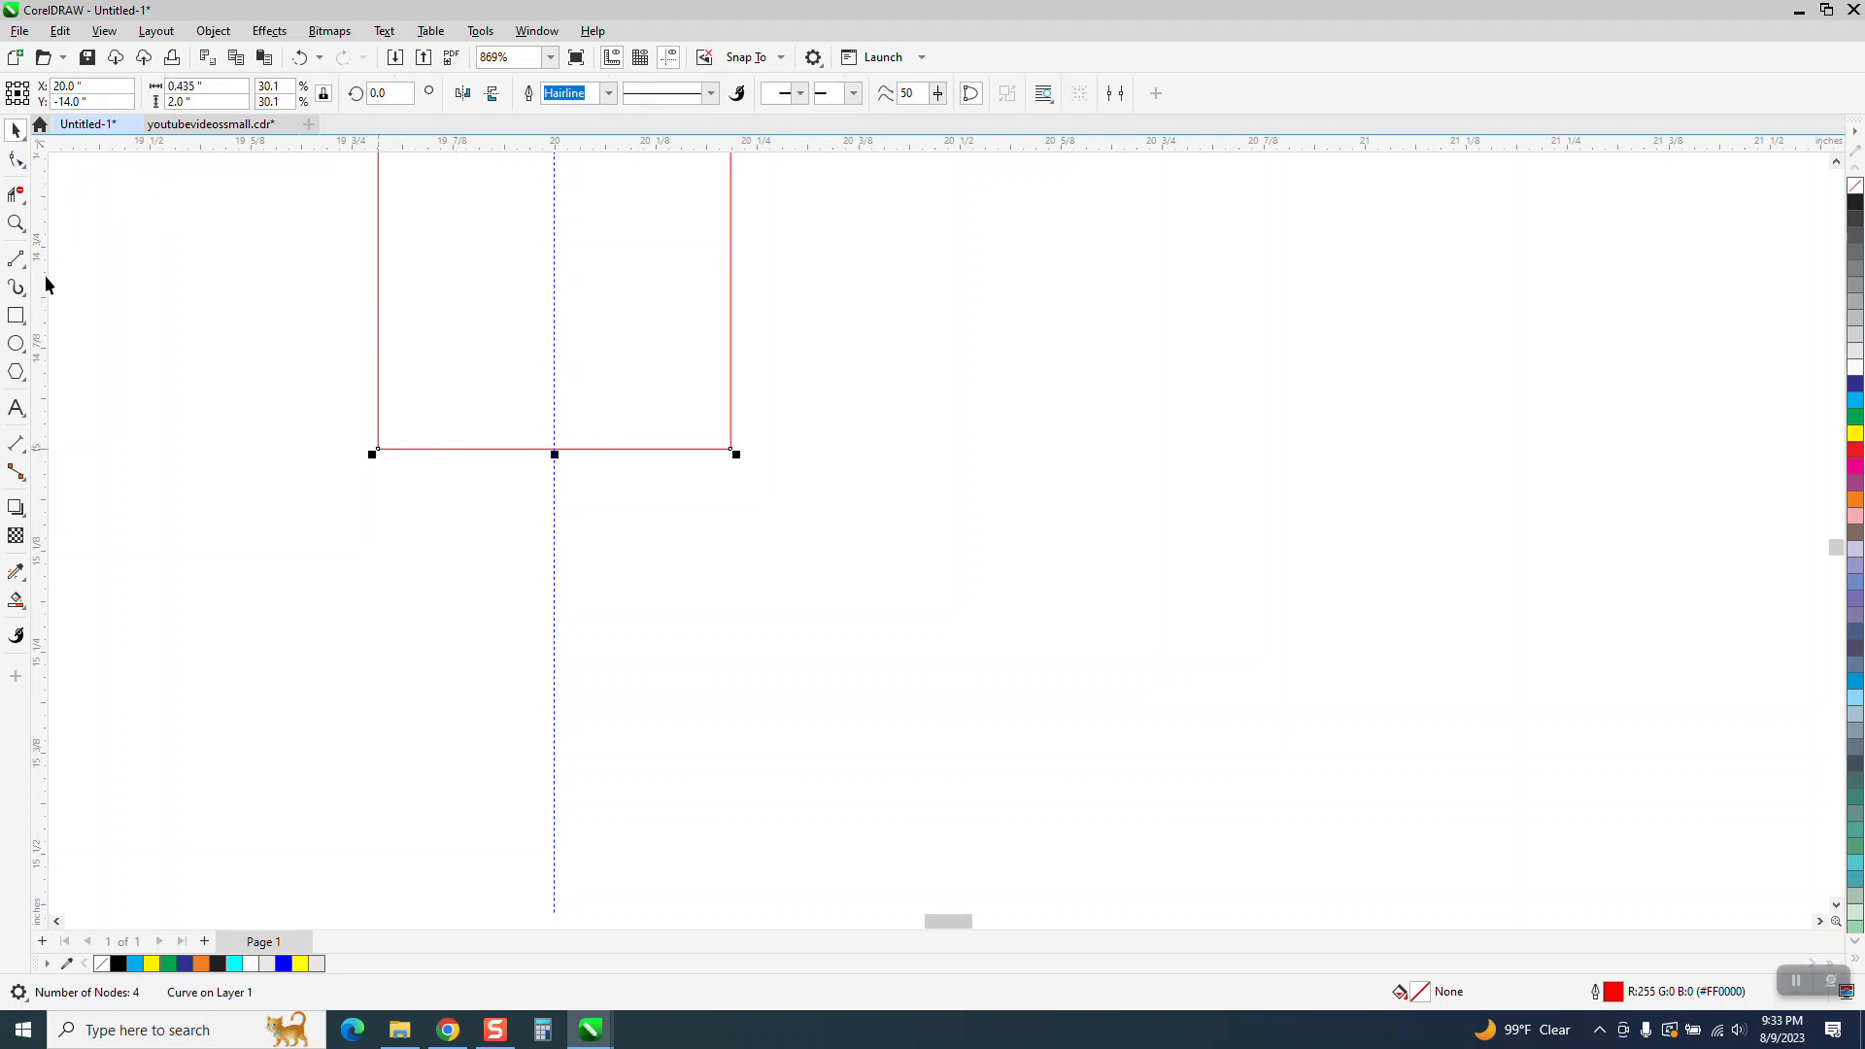
click(16, 158)
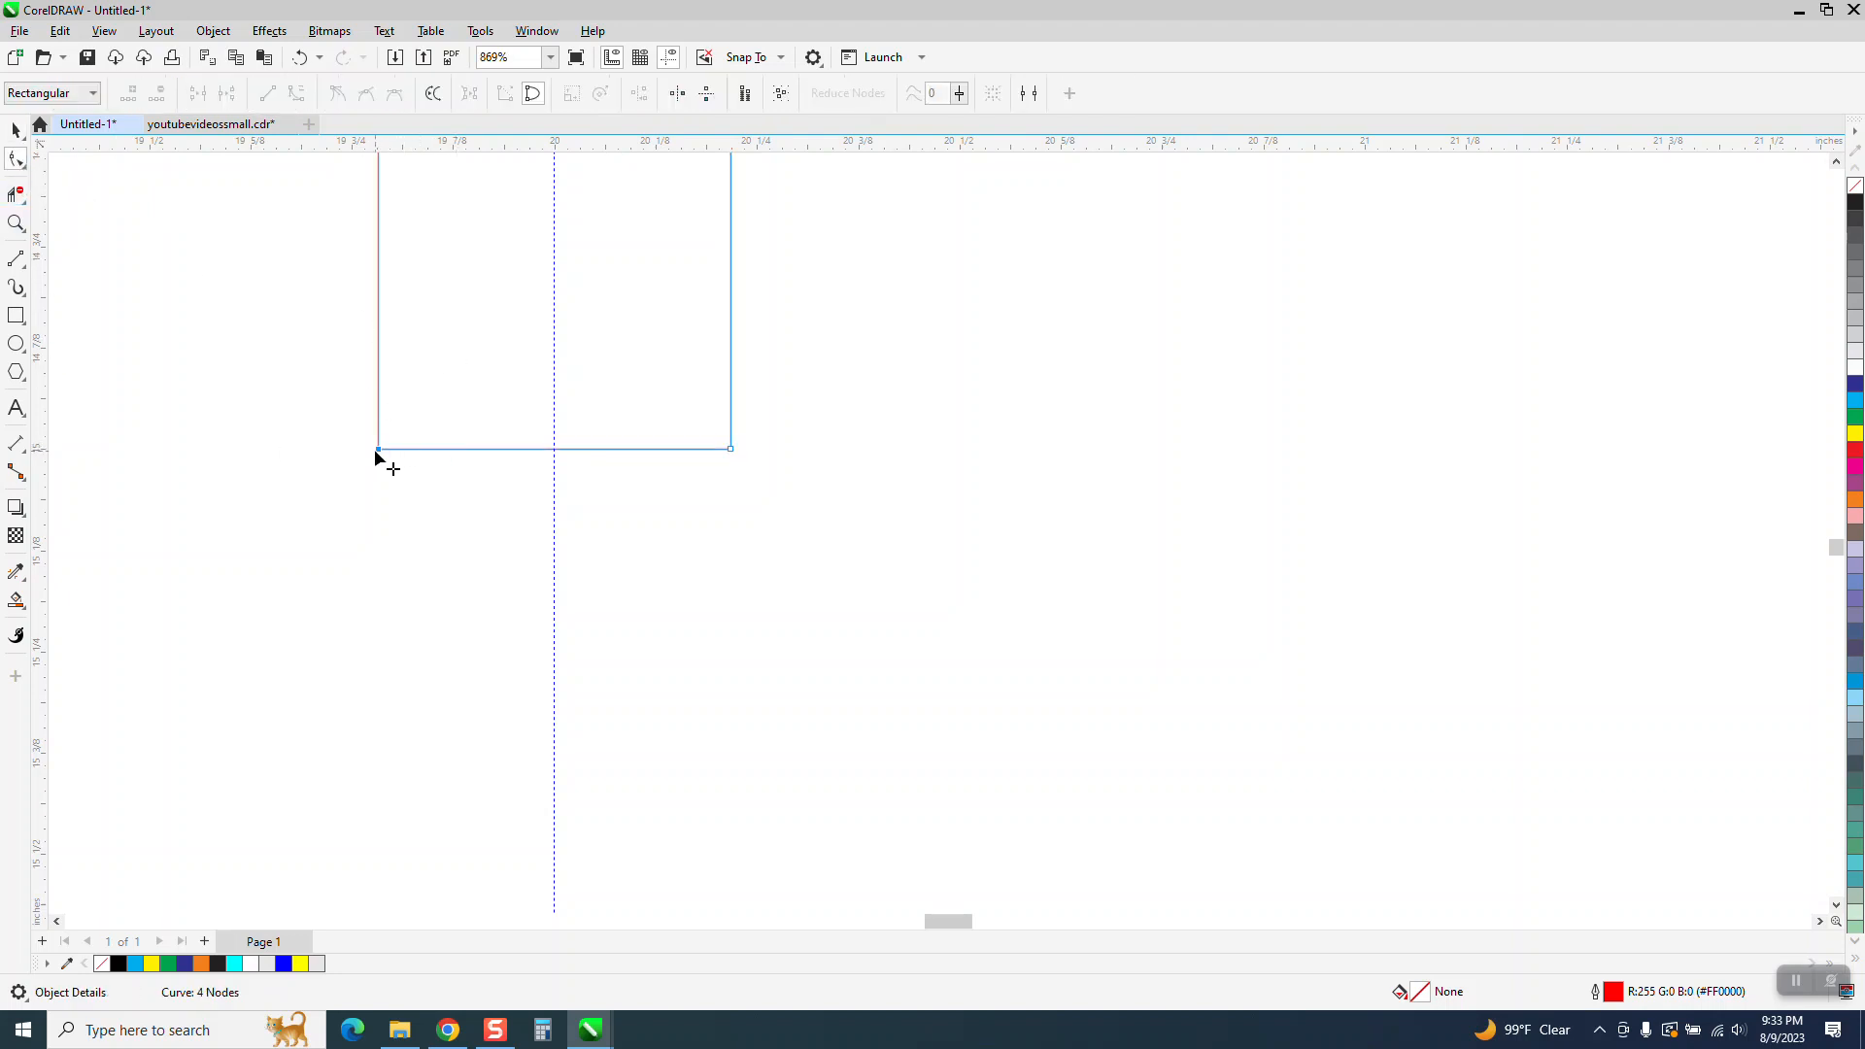
click(378, 450)
key(Right)
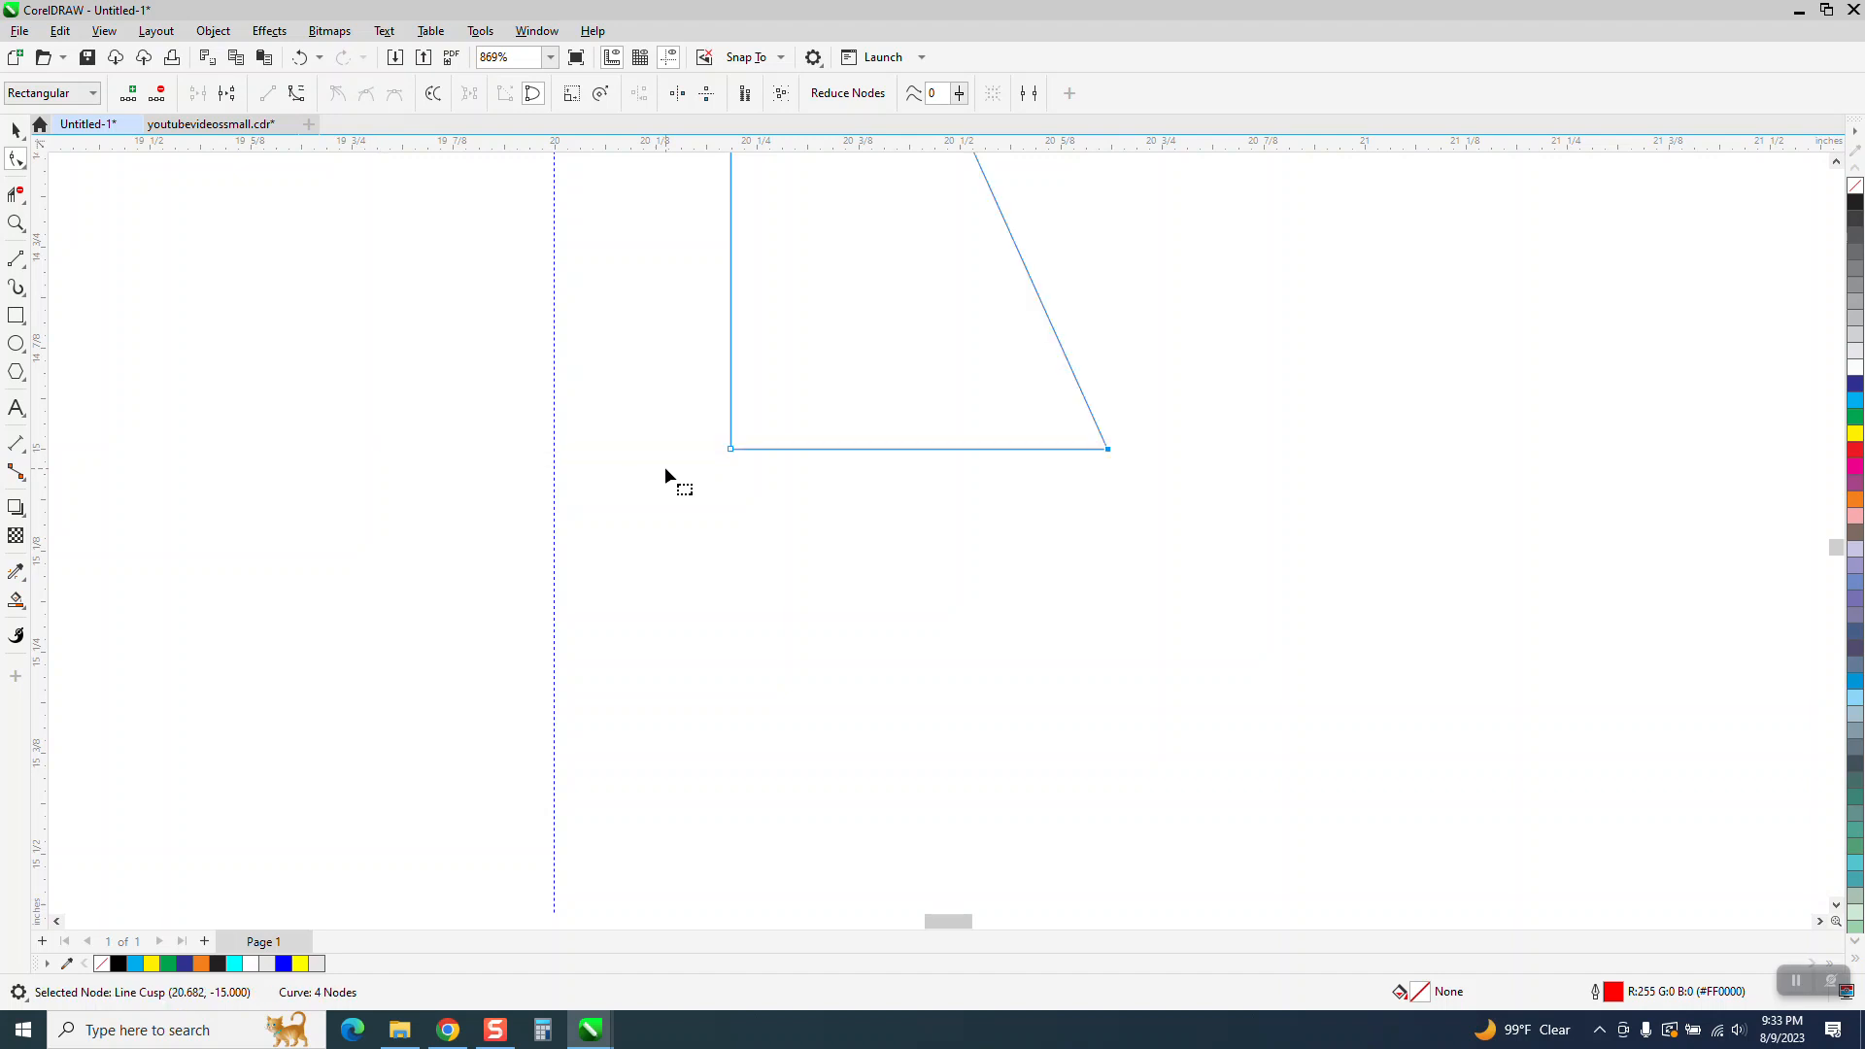
key(Left)
click(927, 439)
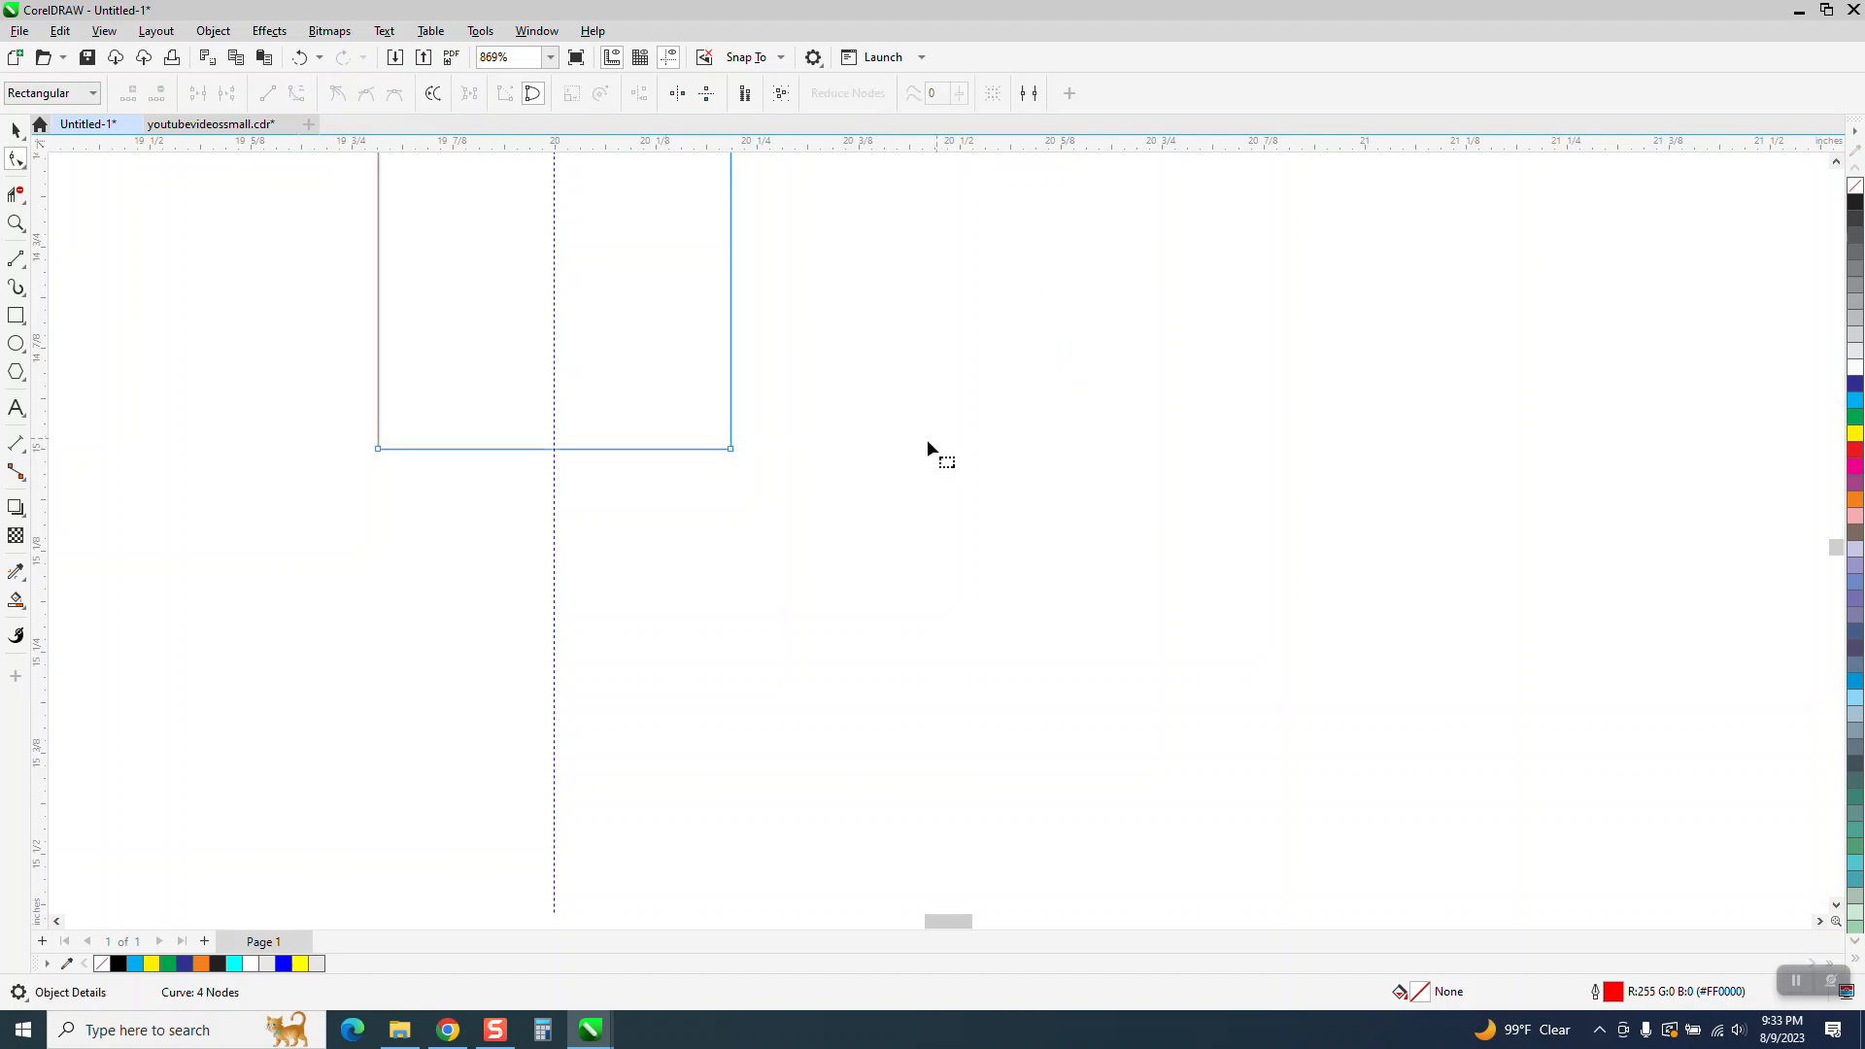
Set the converted rectangle's width to 2 inches with its proportions locked
click(15, 130)
click(882, 301)
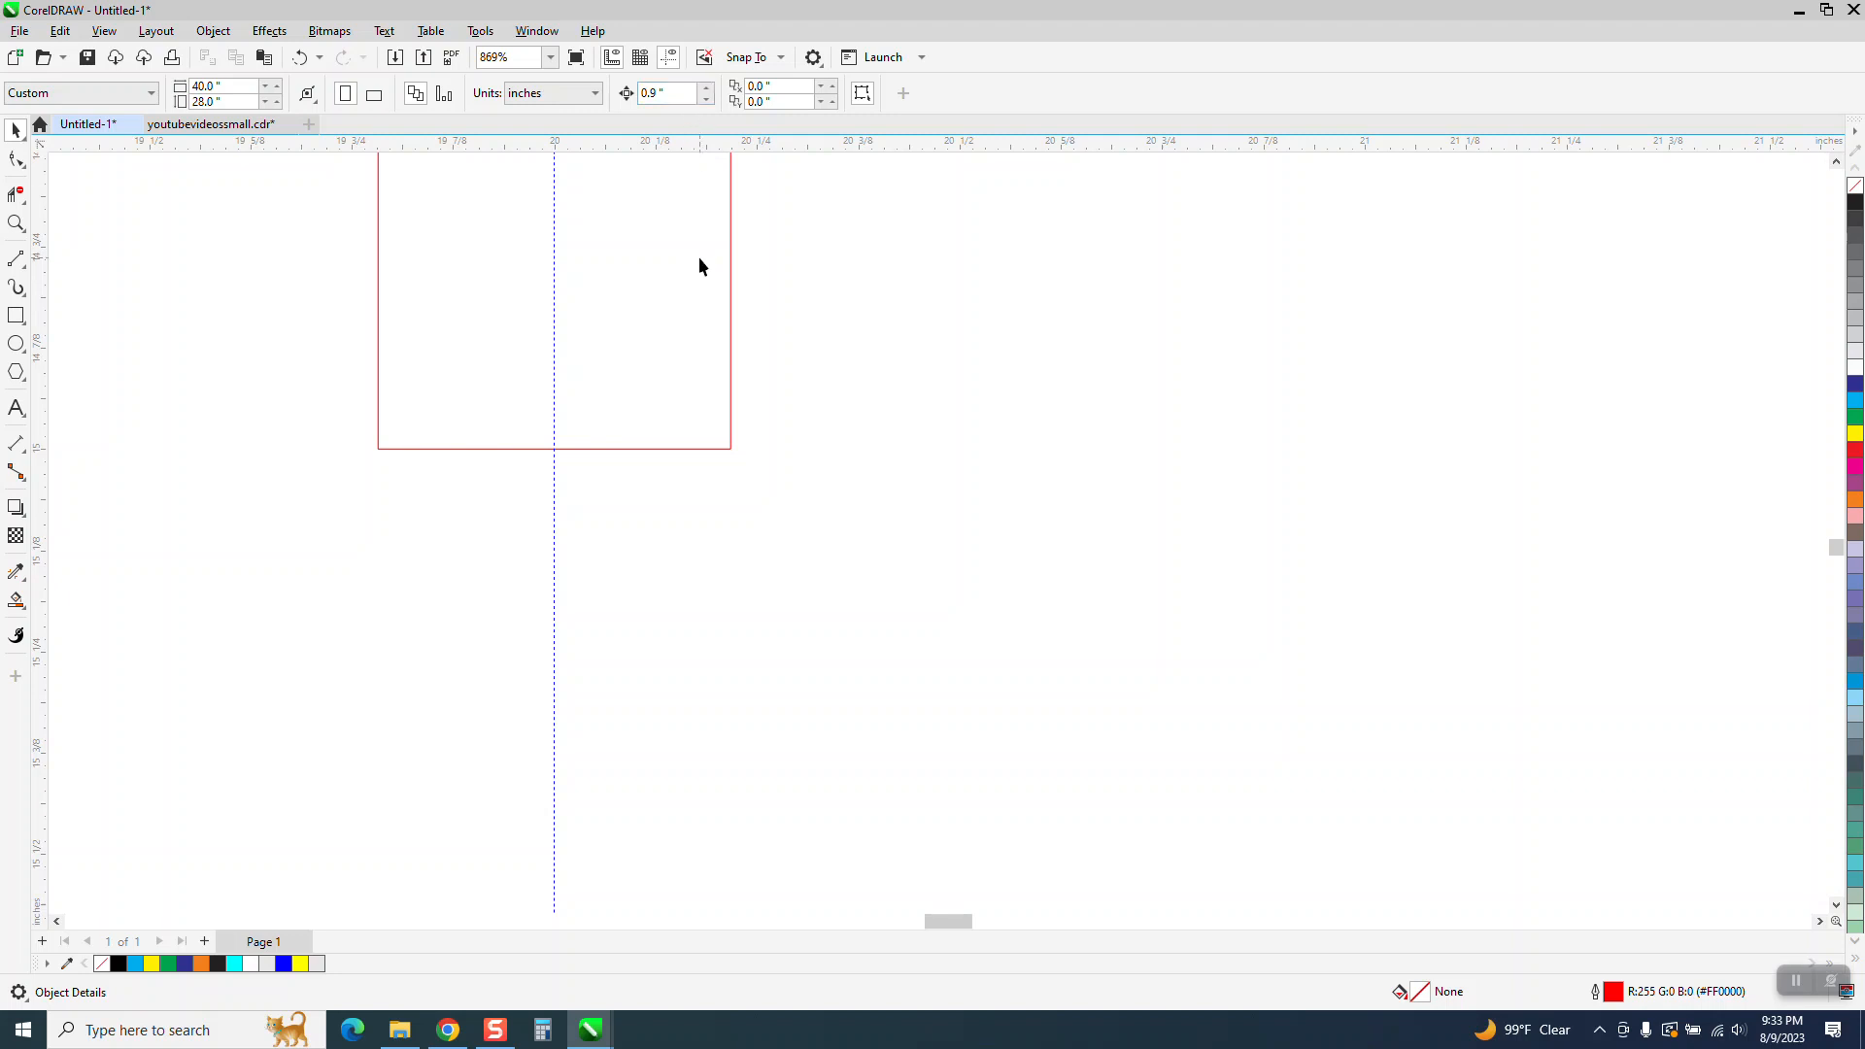
click(729, 281)
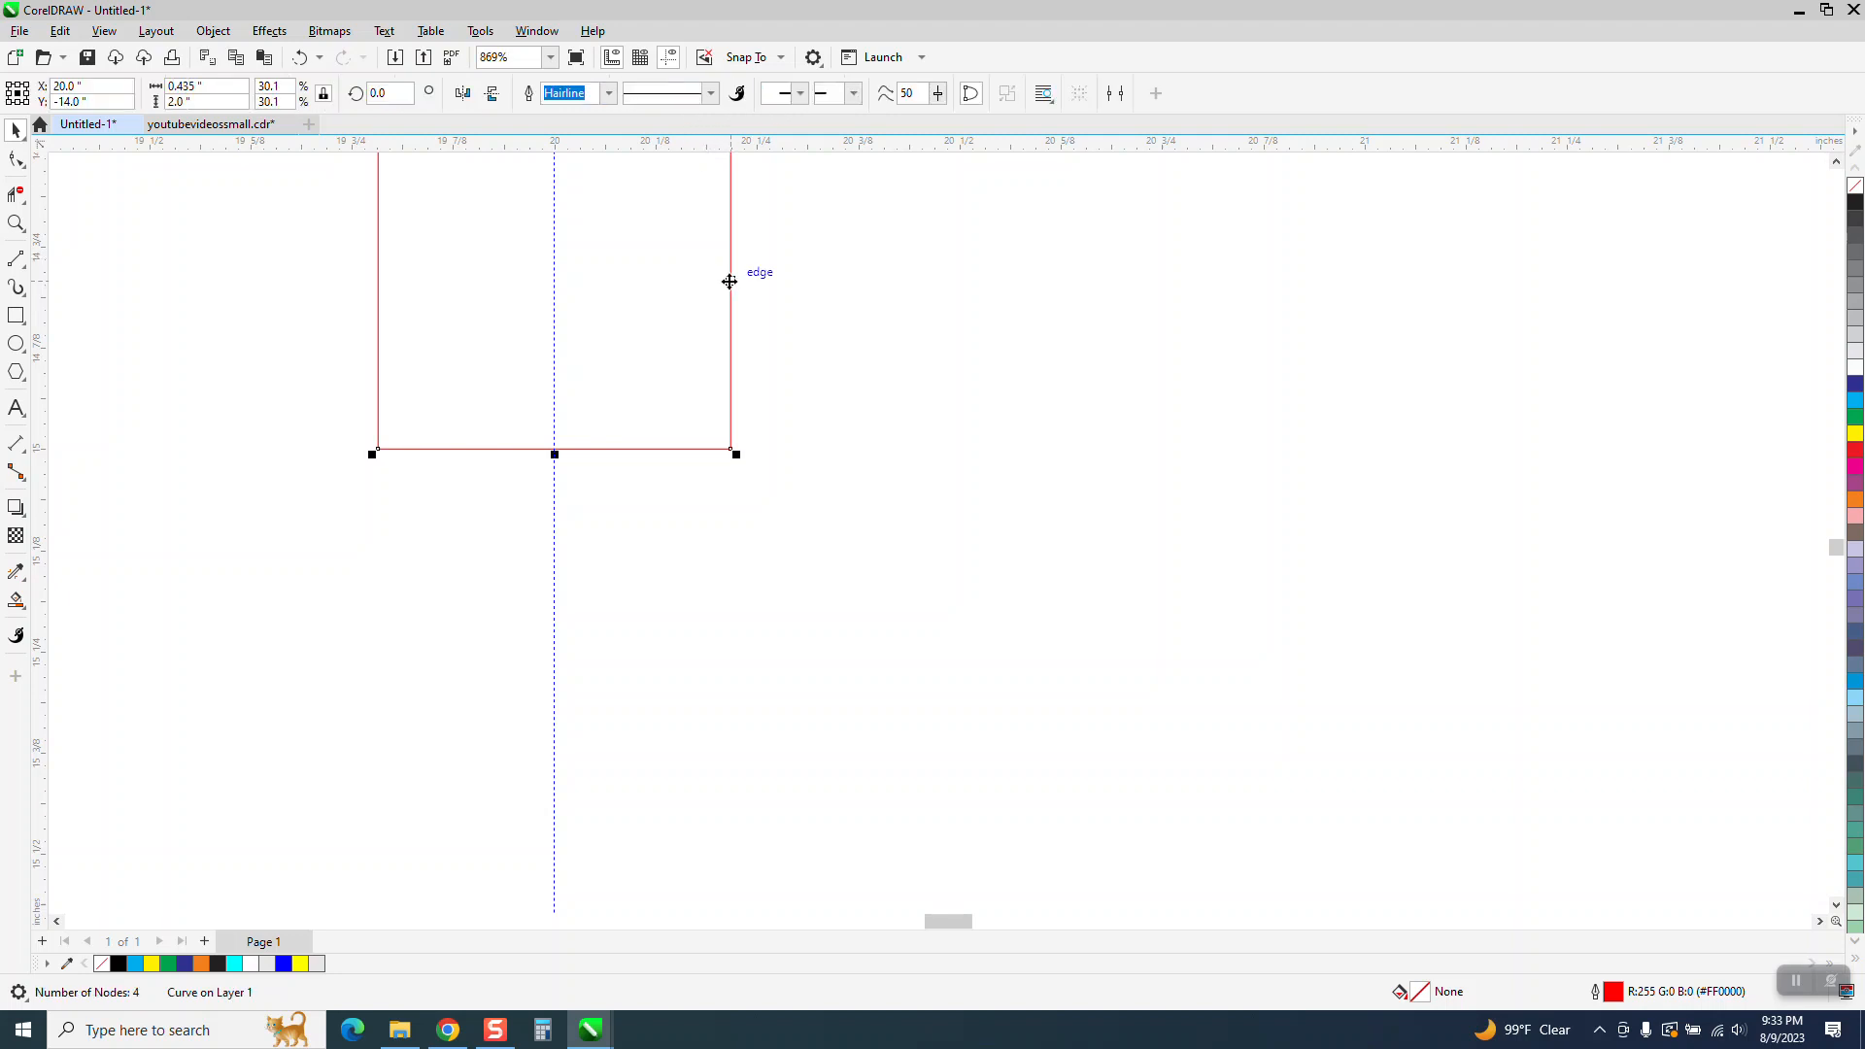
click(209, 88)
text(2)
key(Return)
scroll(437, 350, down, 3)
scroll(587, 458, down, 5)
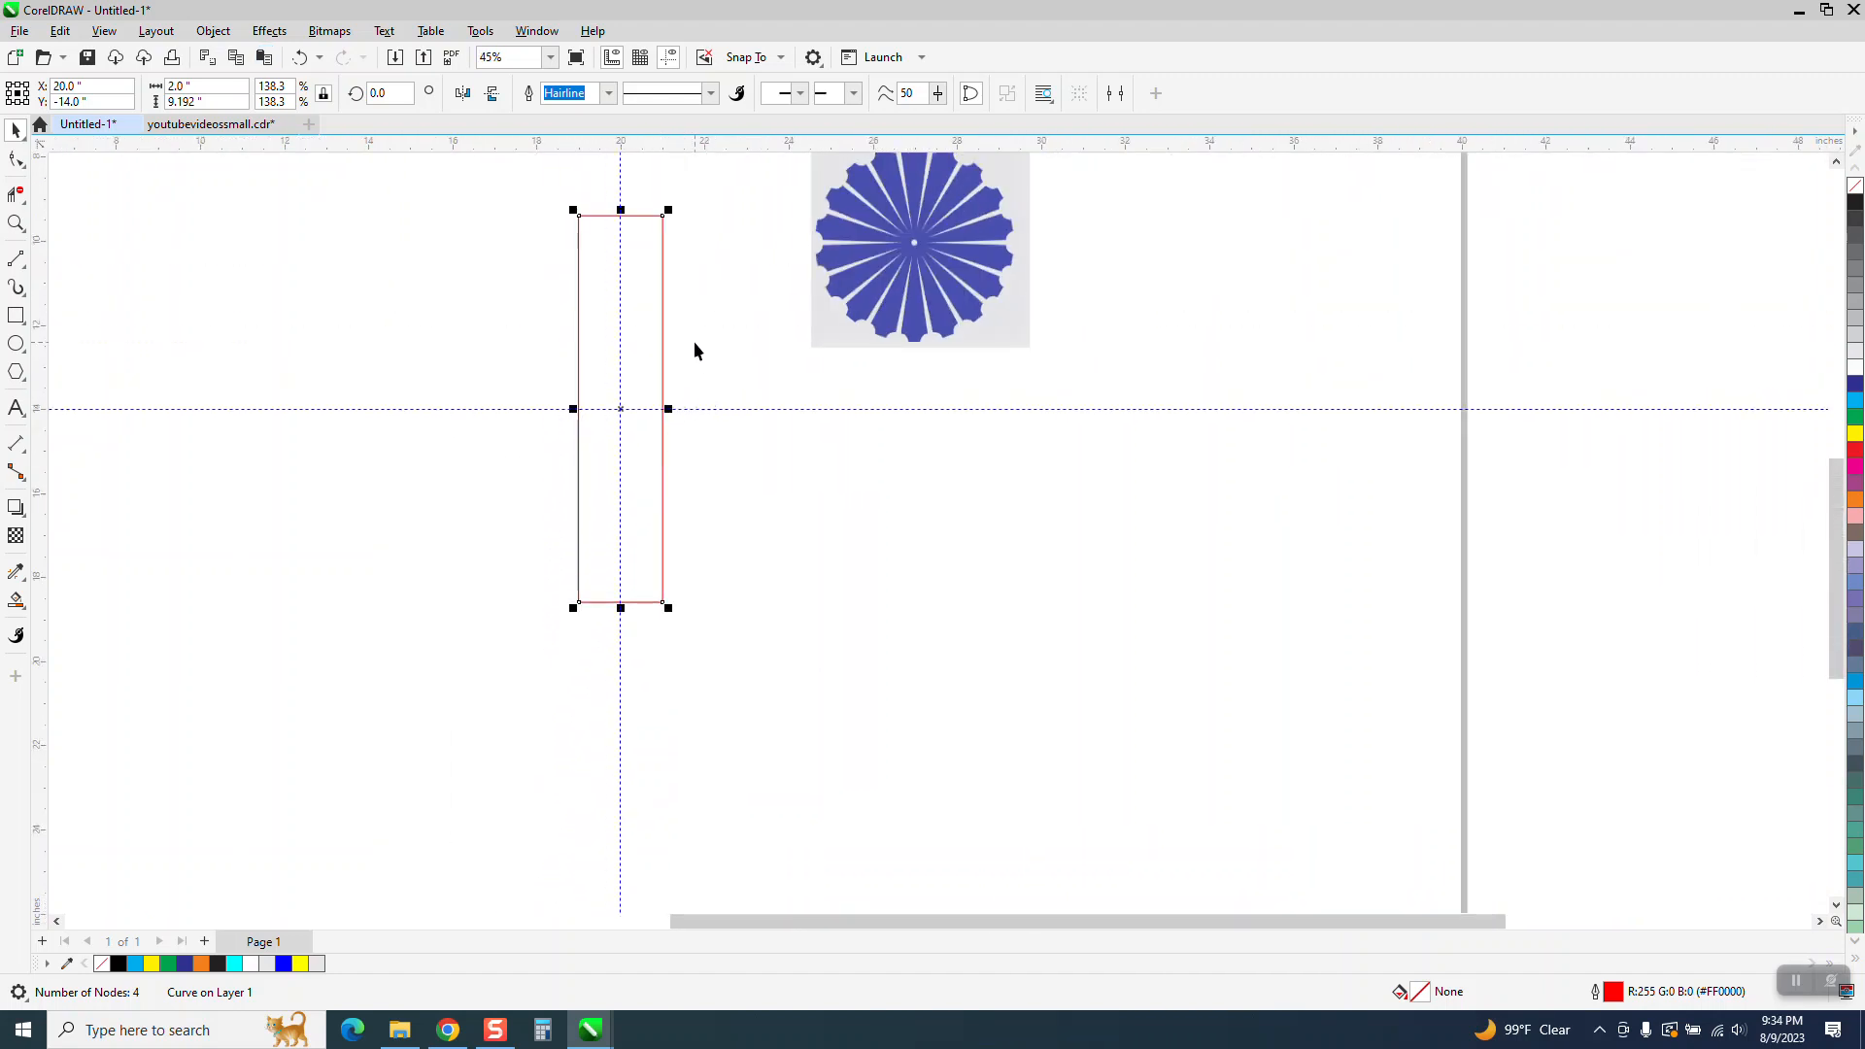
Move the rectangle's lower-left node 0.9 inches inward toward the vertical guideline
click(17, 159)
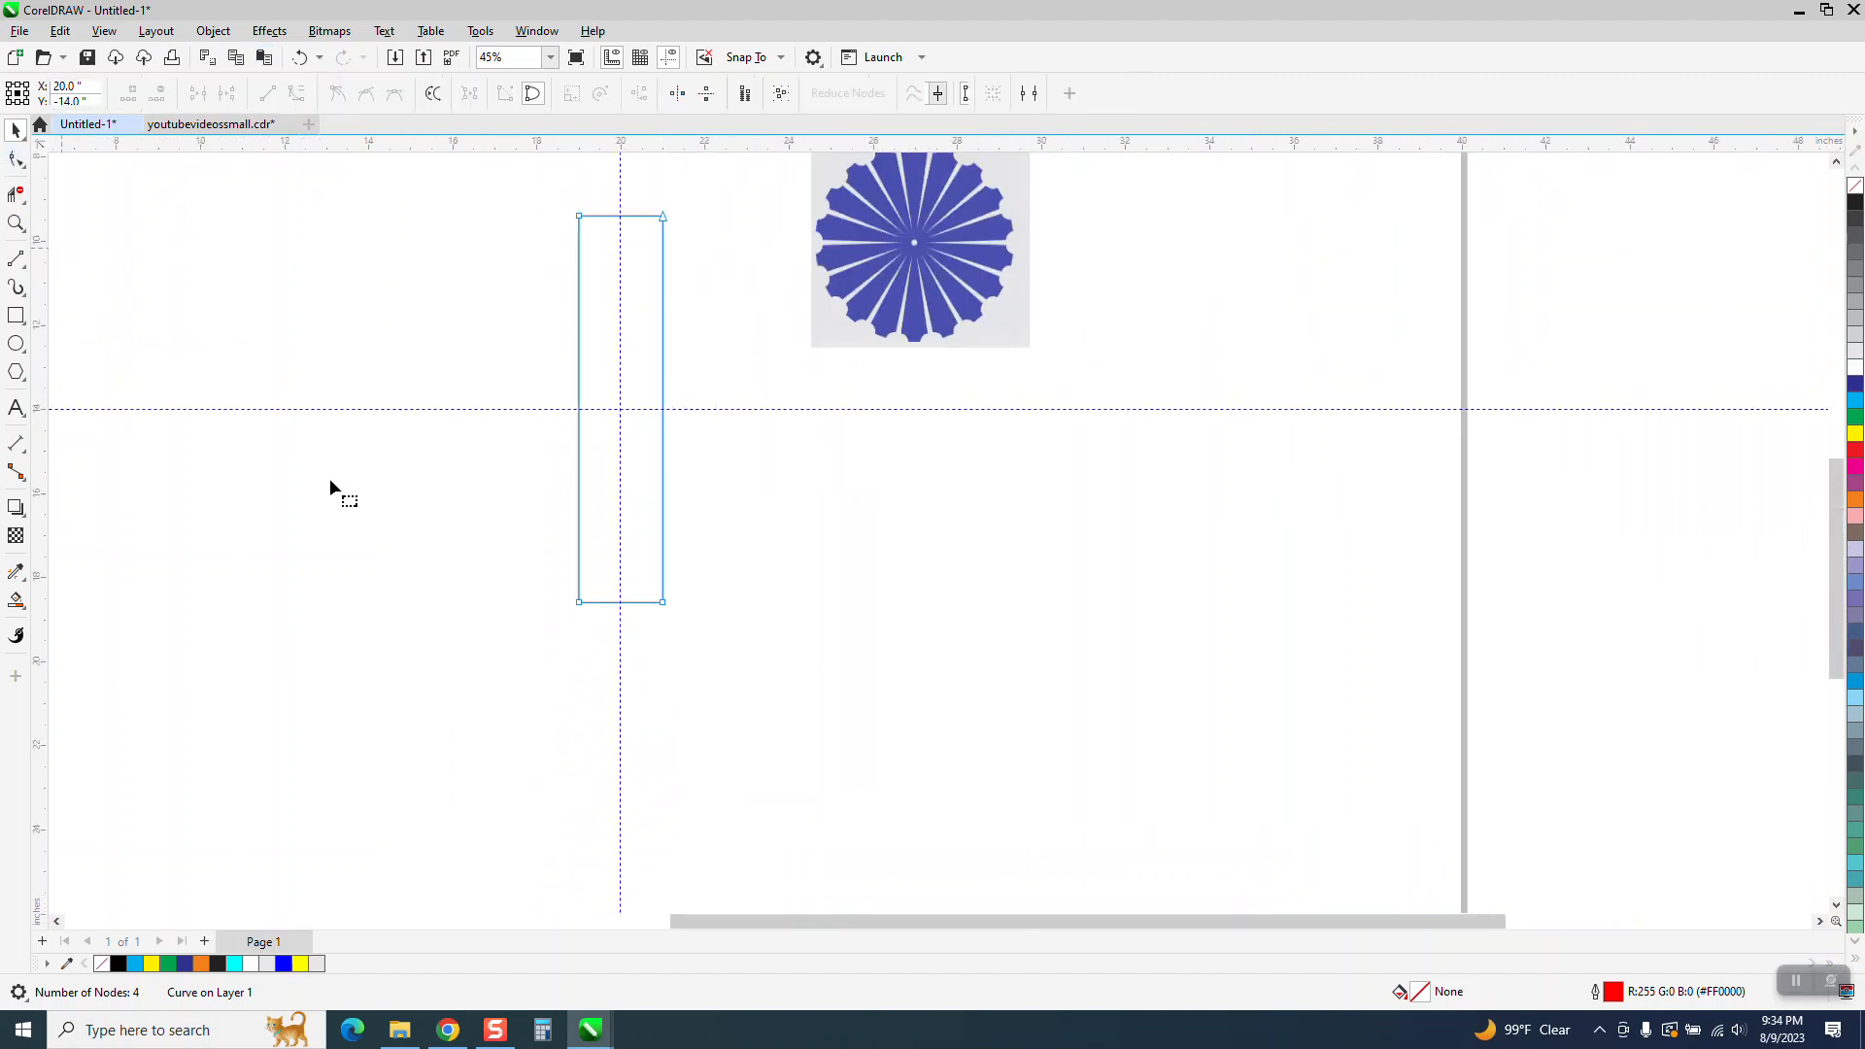
click(578, 603)
drag(619, 591, 617, 590)
Move the lower-right node 0.9 inches inward to complete the symmetrical taper
click(663, 603)
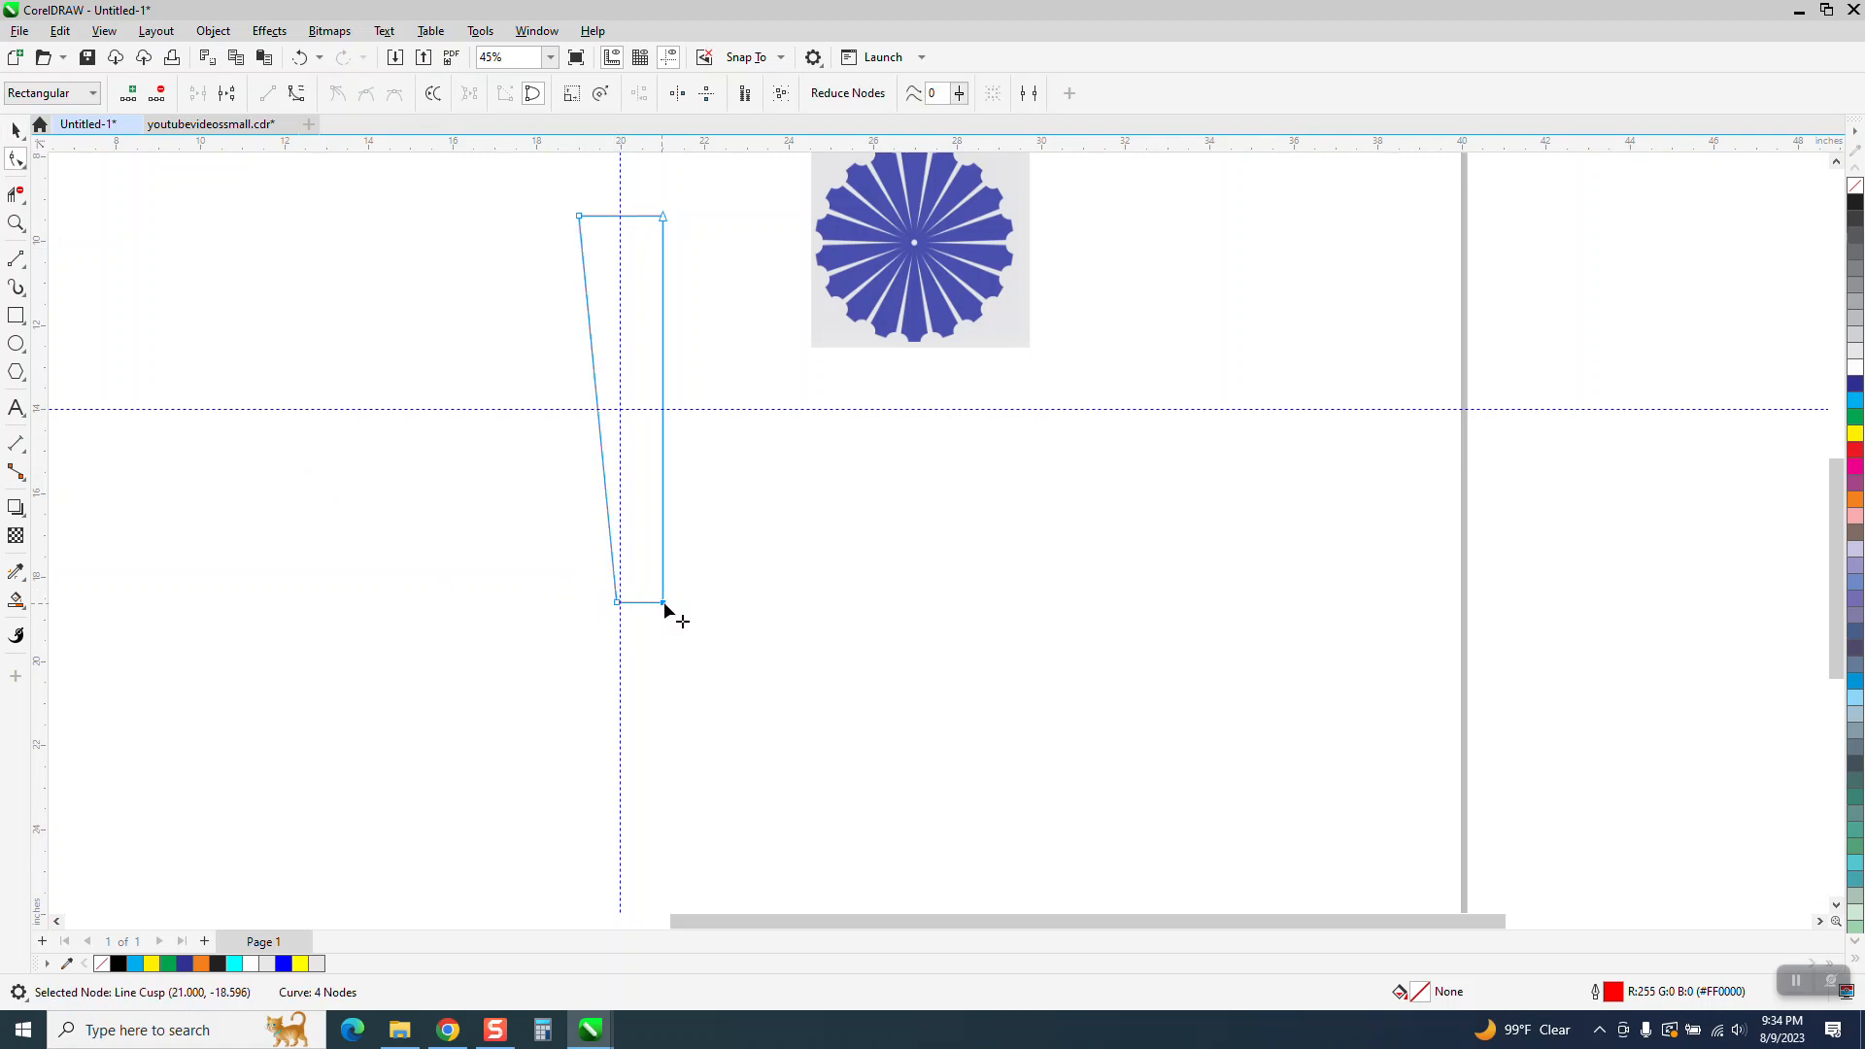
key(Left)
key(Left)
key(Left)
key(Left)
key(Left)
key(Left)
key(Left)
key(Left)
key(Left)
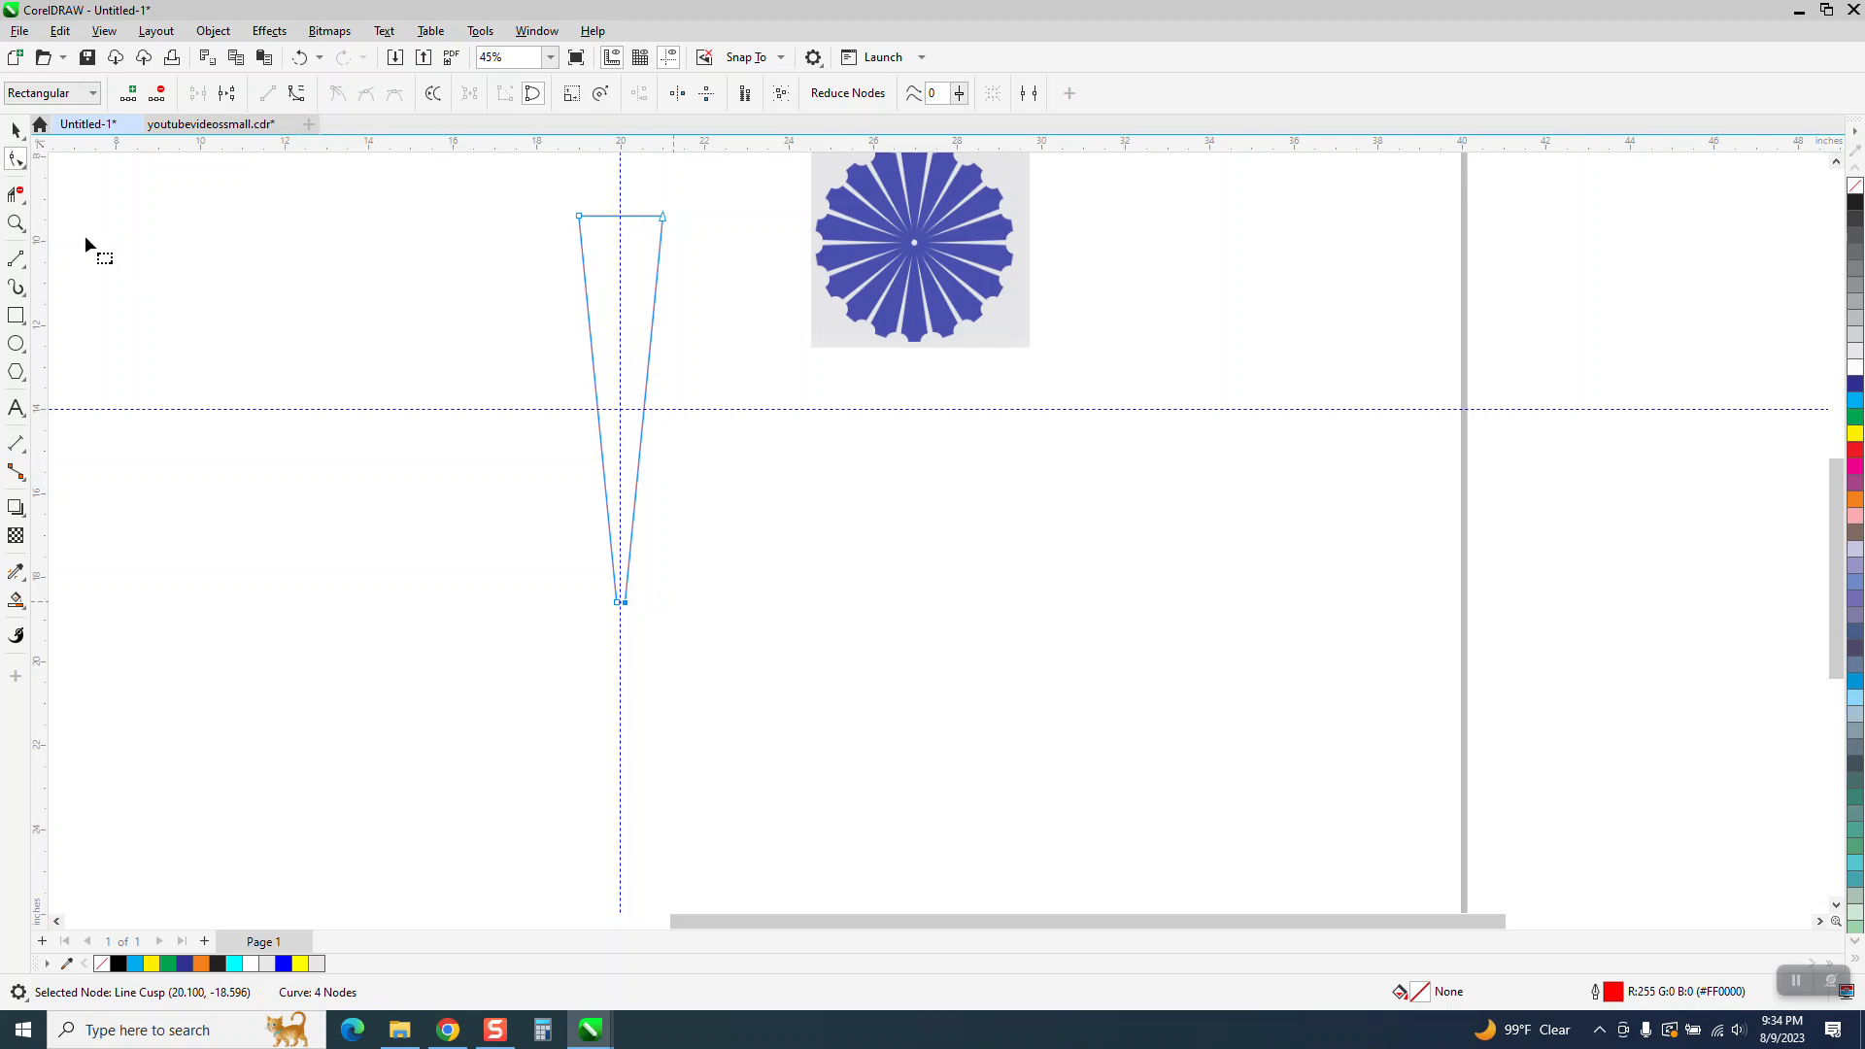
click(17, 223)
click(681, 593)
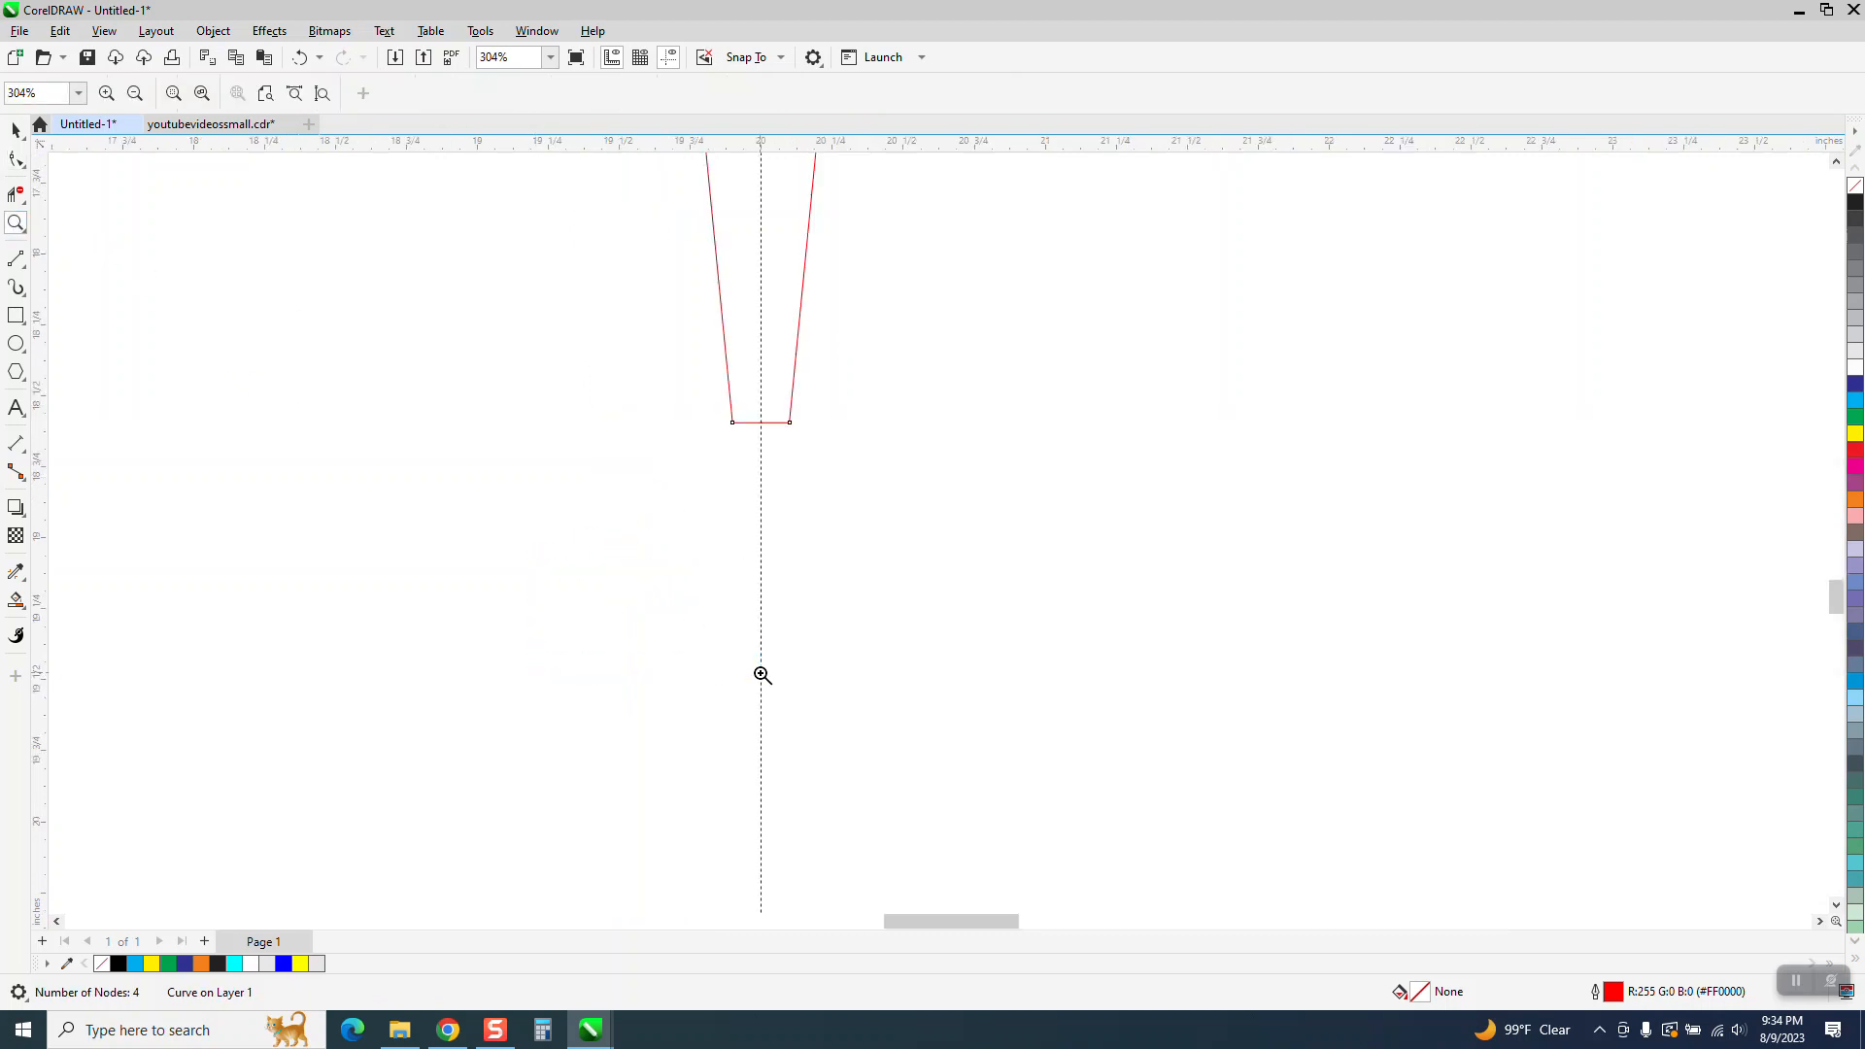
scroll(703, 727, down, 4)
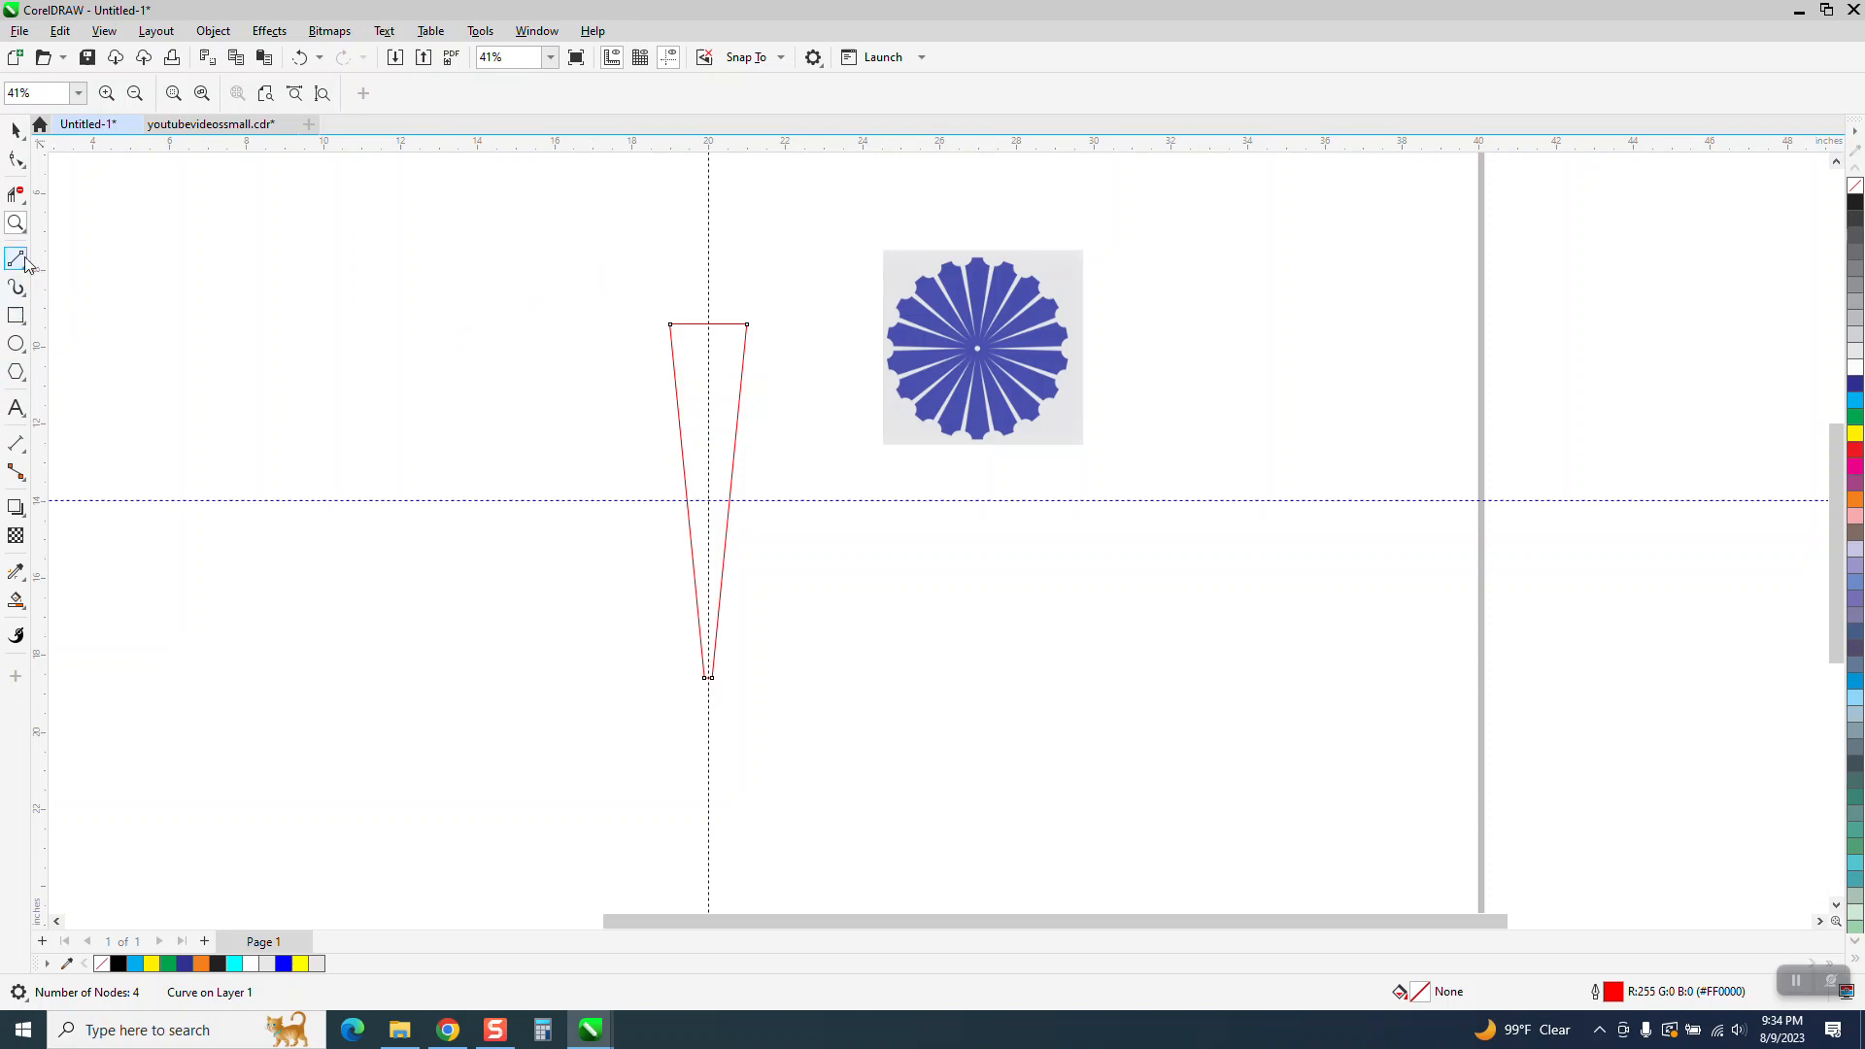
drag(479, 272, 774, 433)
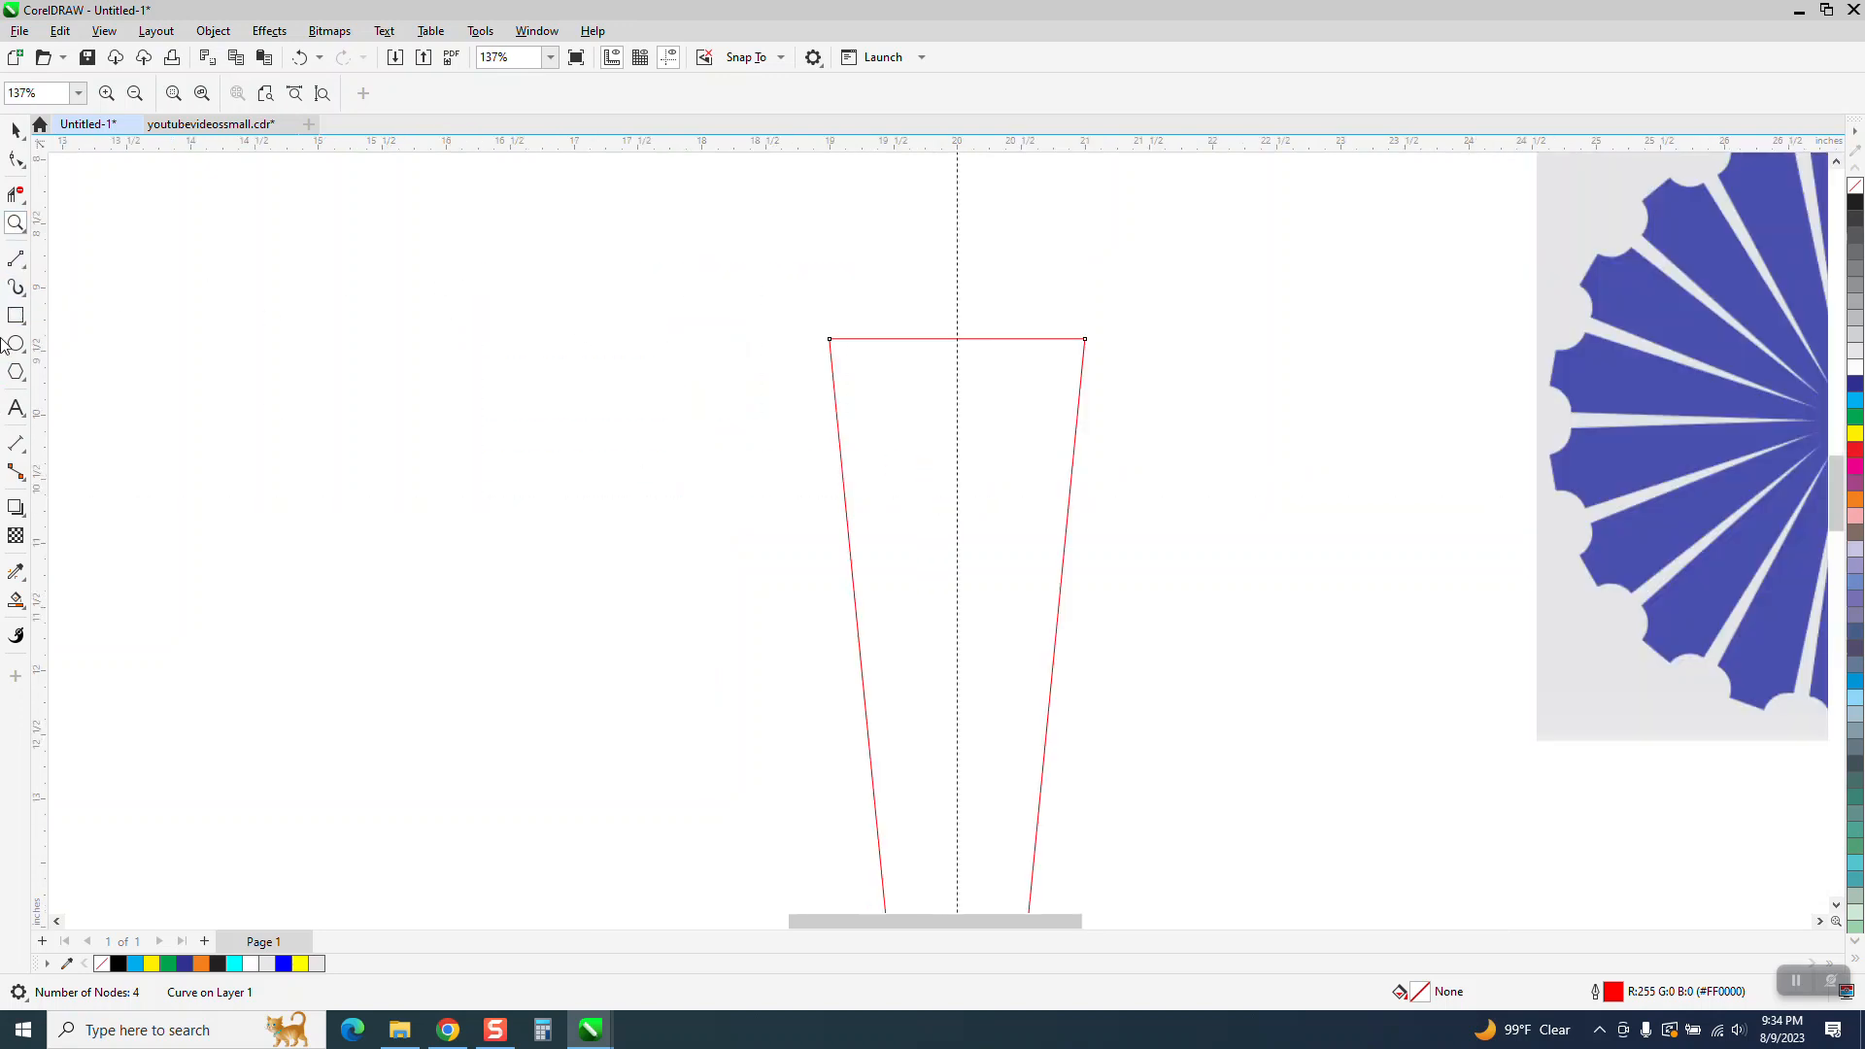
Draw a circle about 1.08 inches across centred on the wedge's upper-left corner, and copy it to the upper-right corner
click(15, 344)
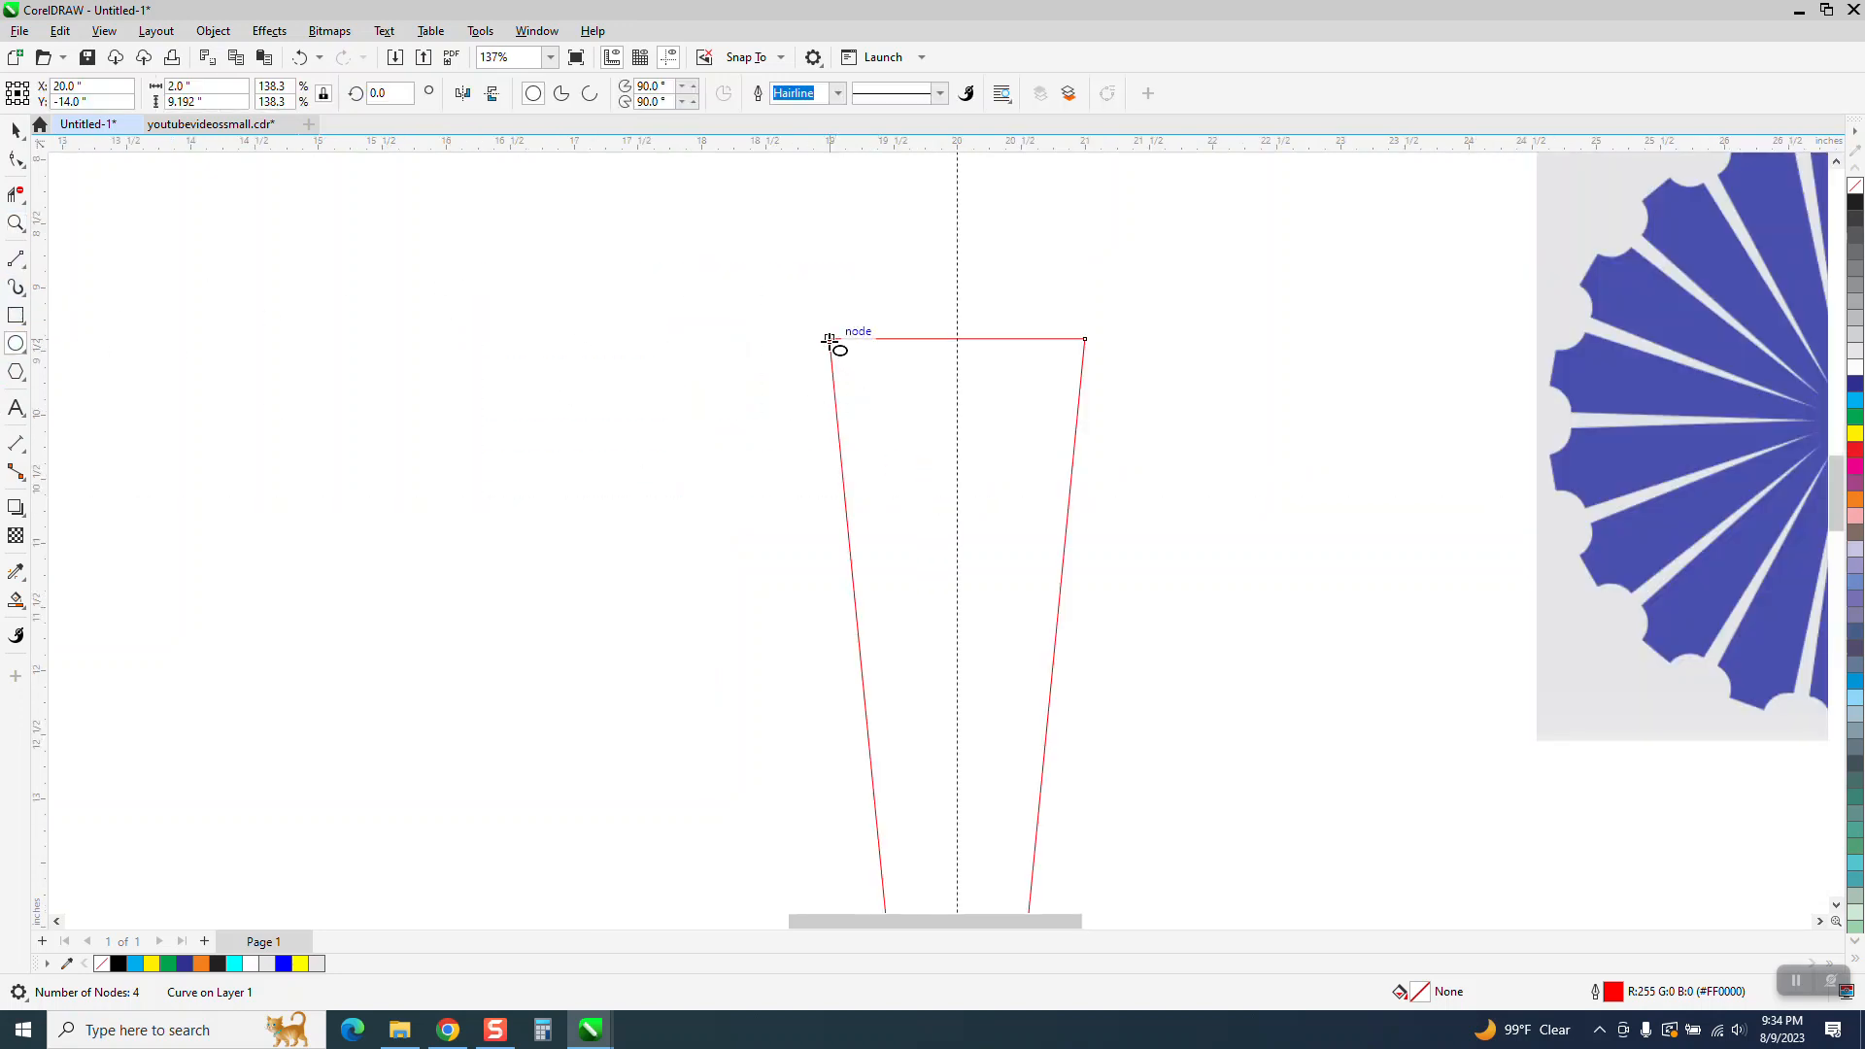
drag(828, 340, 771, 411)
key(space)
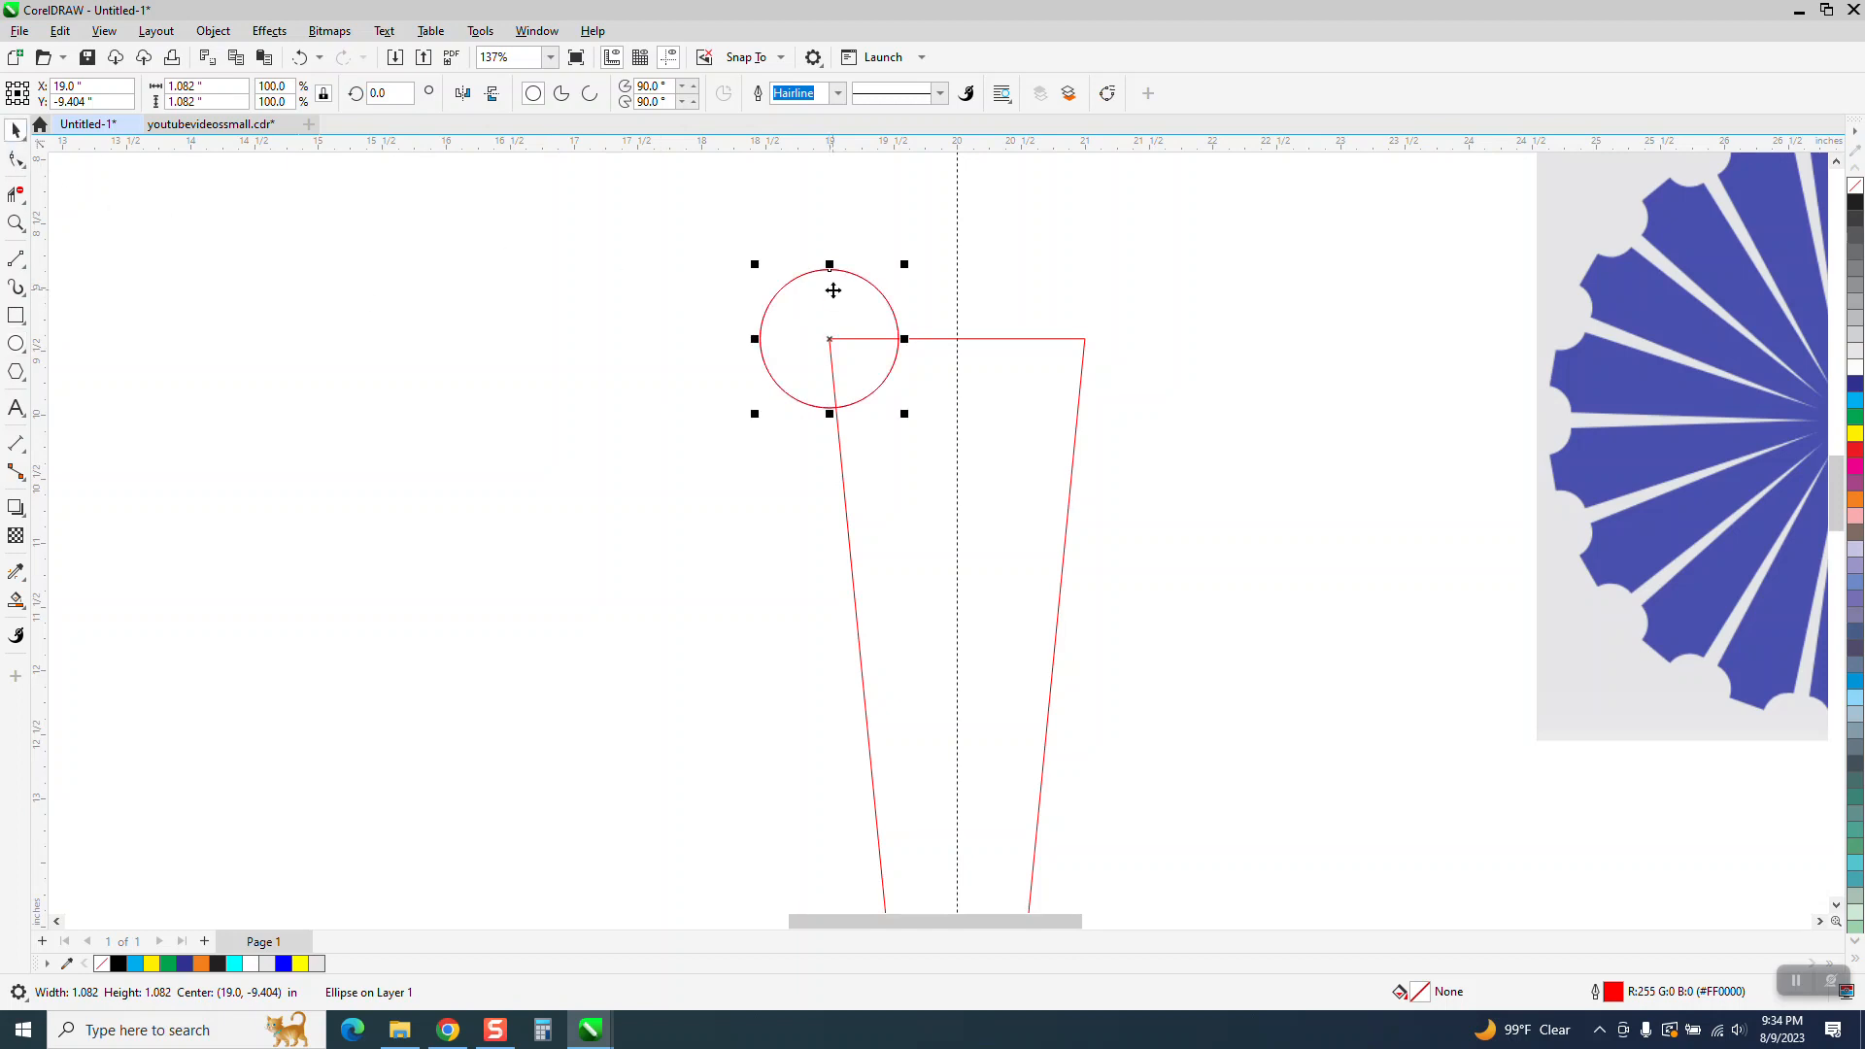
drag(829, 339, 1085, 339)
scroll(480, 340, down, 3)
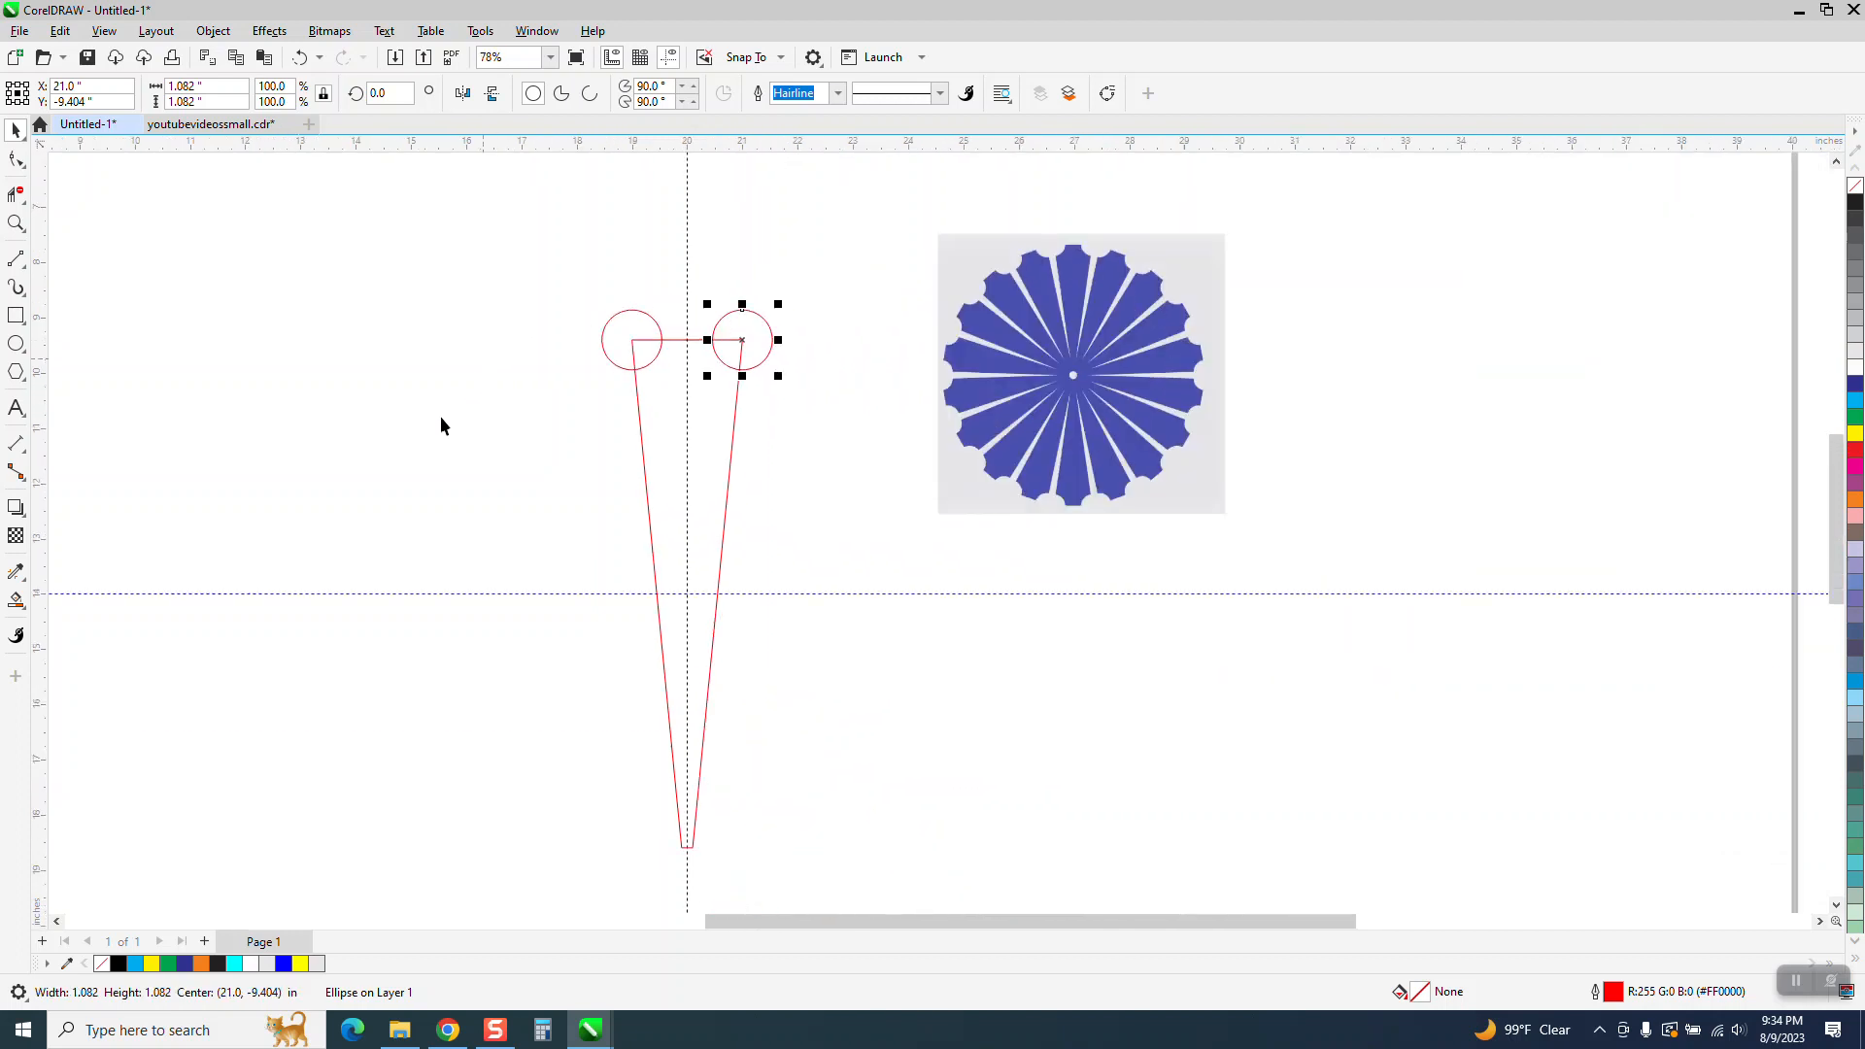
Use Smart Fill in cyan without an outline to make a new wedge from the area outside the corner circles
click(14, 602)
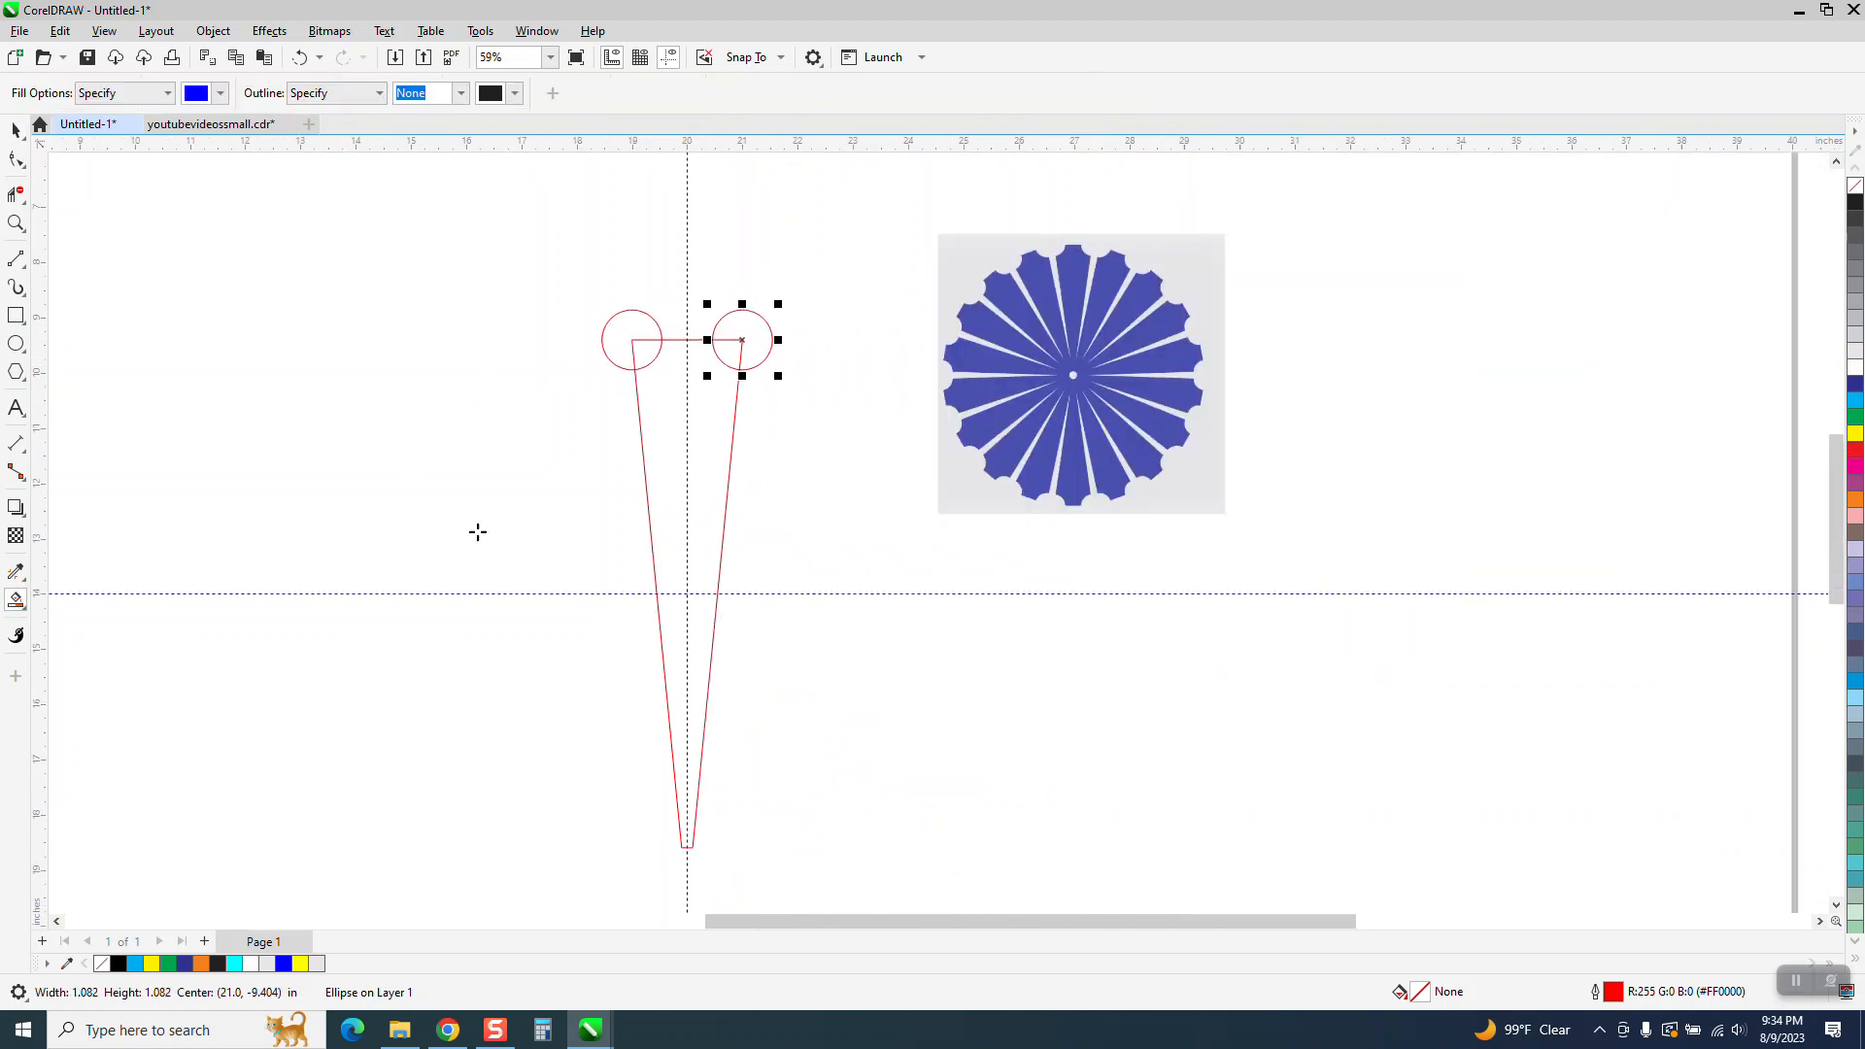
click(222, 93)
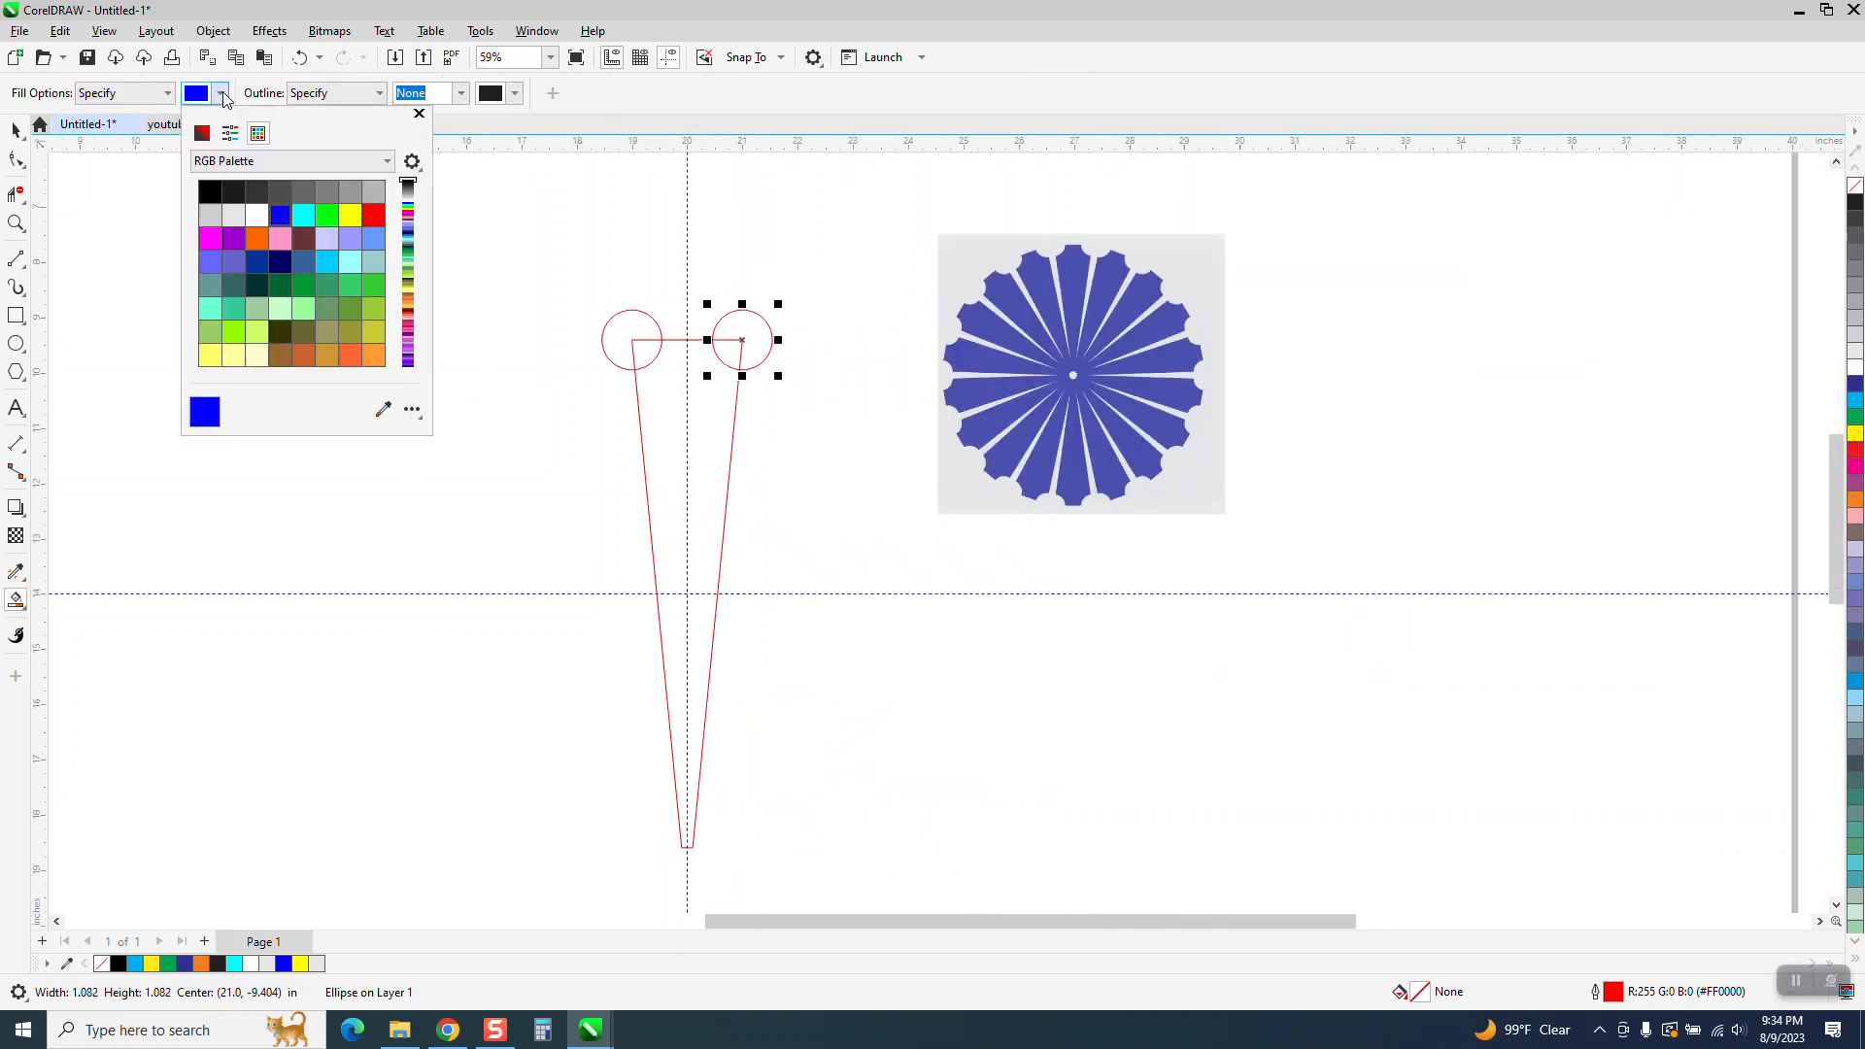
click(307, 213)
click(651, 374)
click(656, 382)
Move the cyan wedge about 2.1 inches to the left of its red construction outlines
click(15, 132)
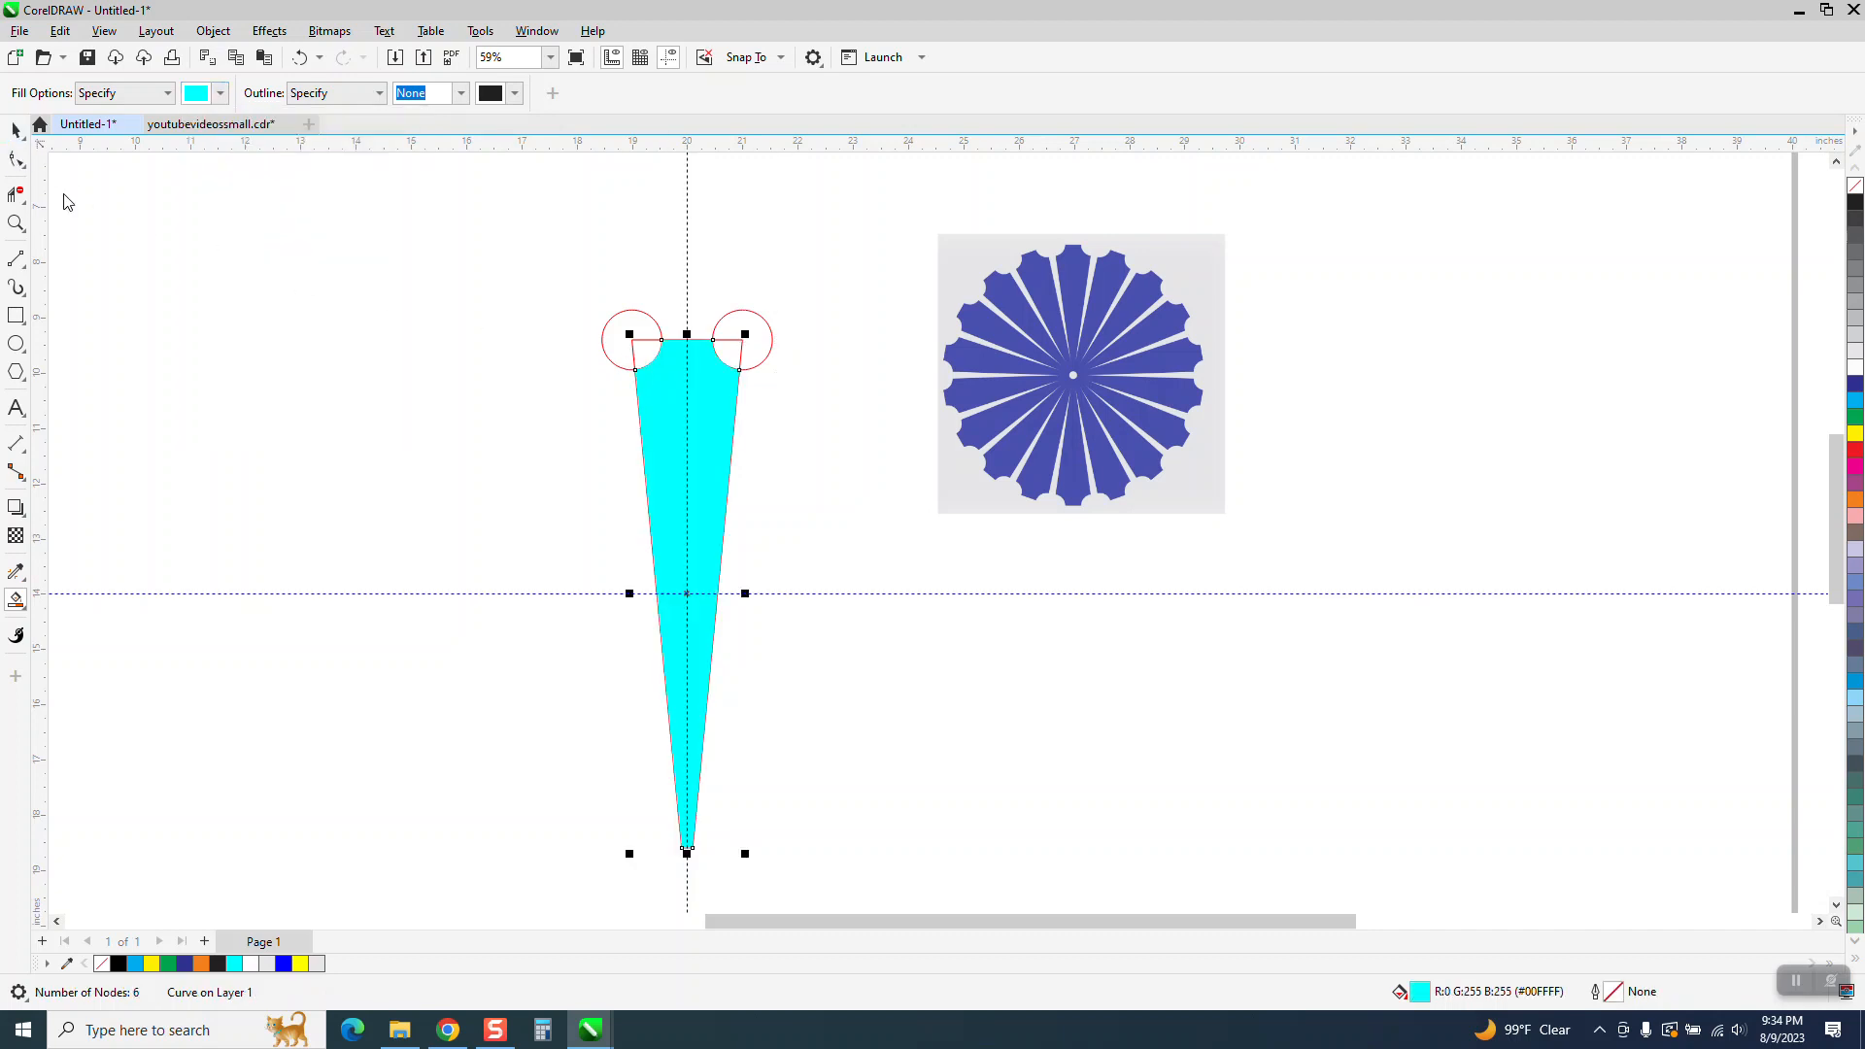
drag(687, 452, 405, 413)
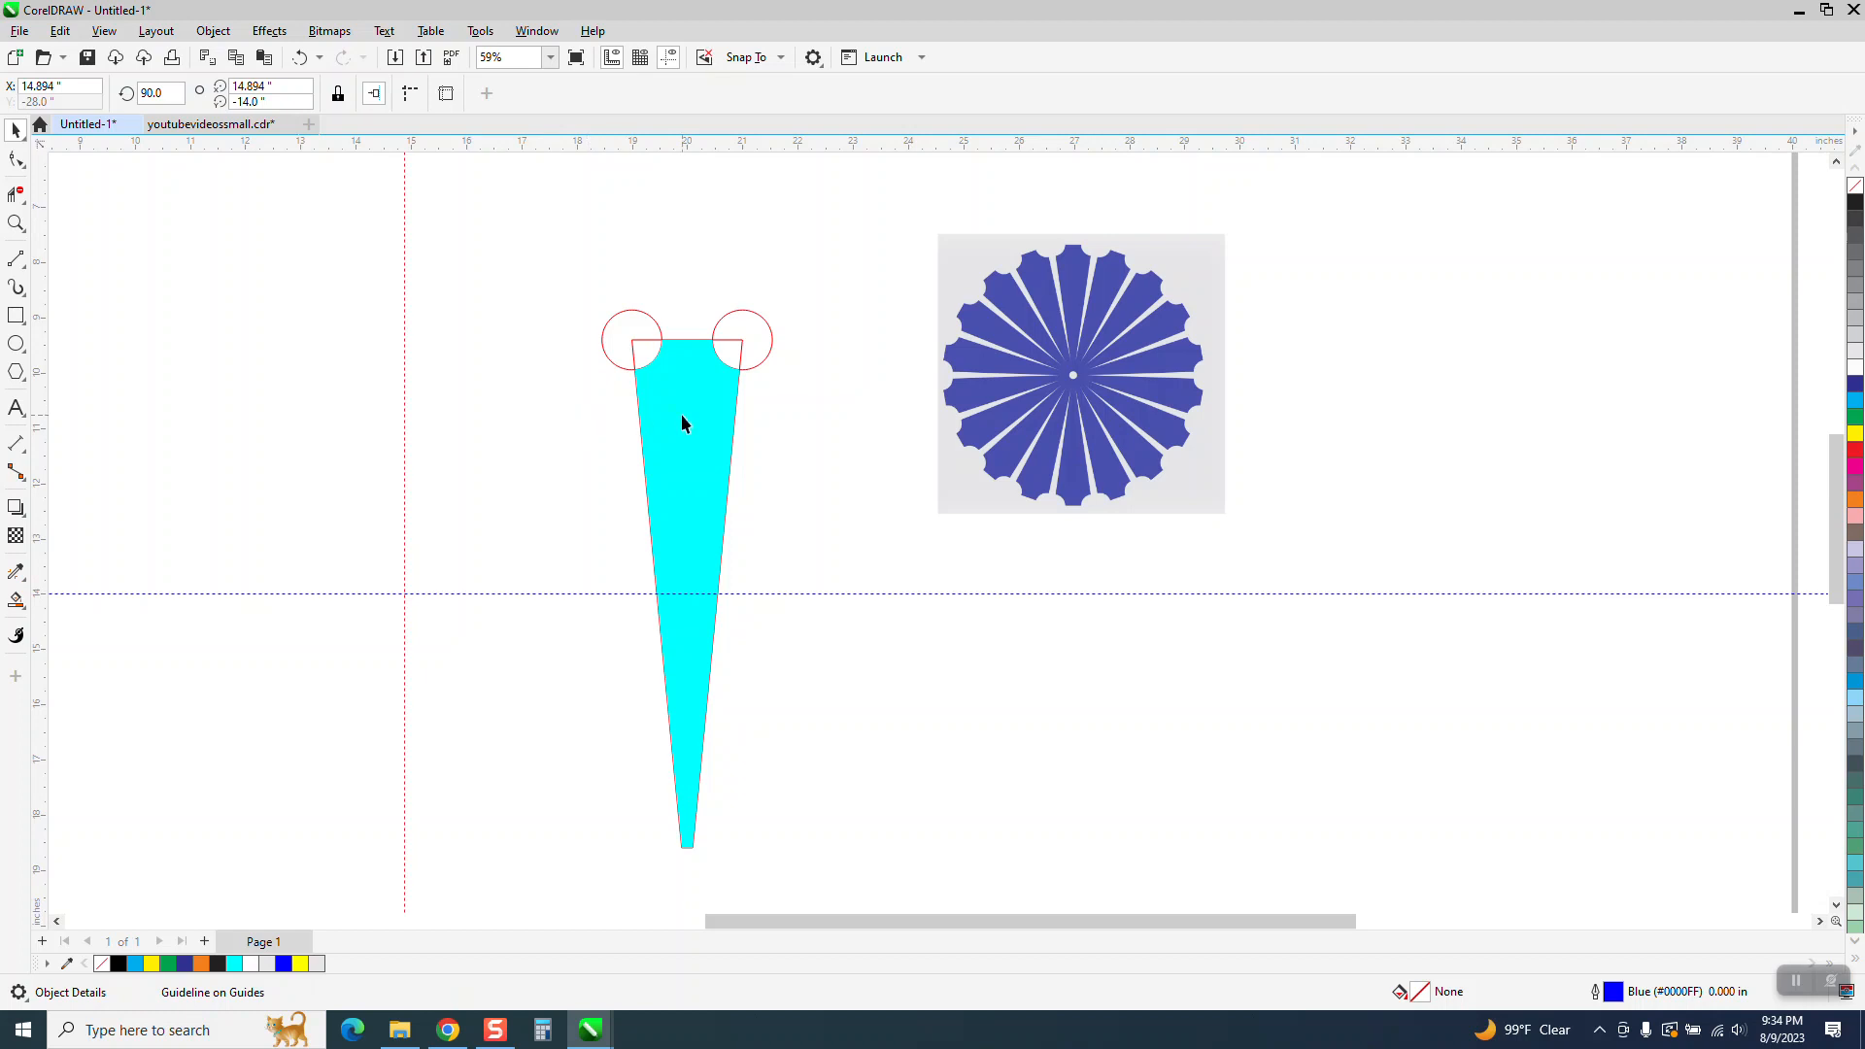
drag(683, 422, 568, 423)
scroll(501, 321, down, 2)
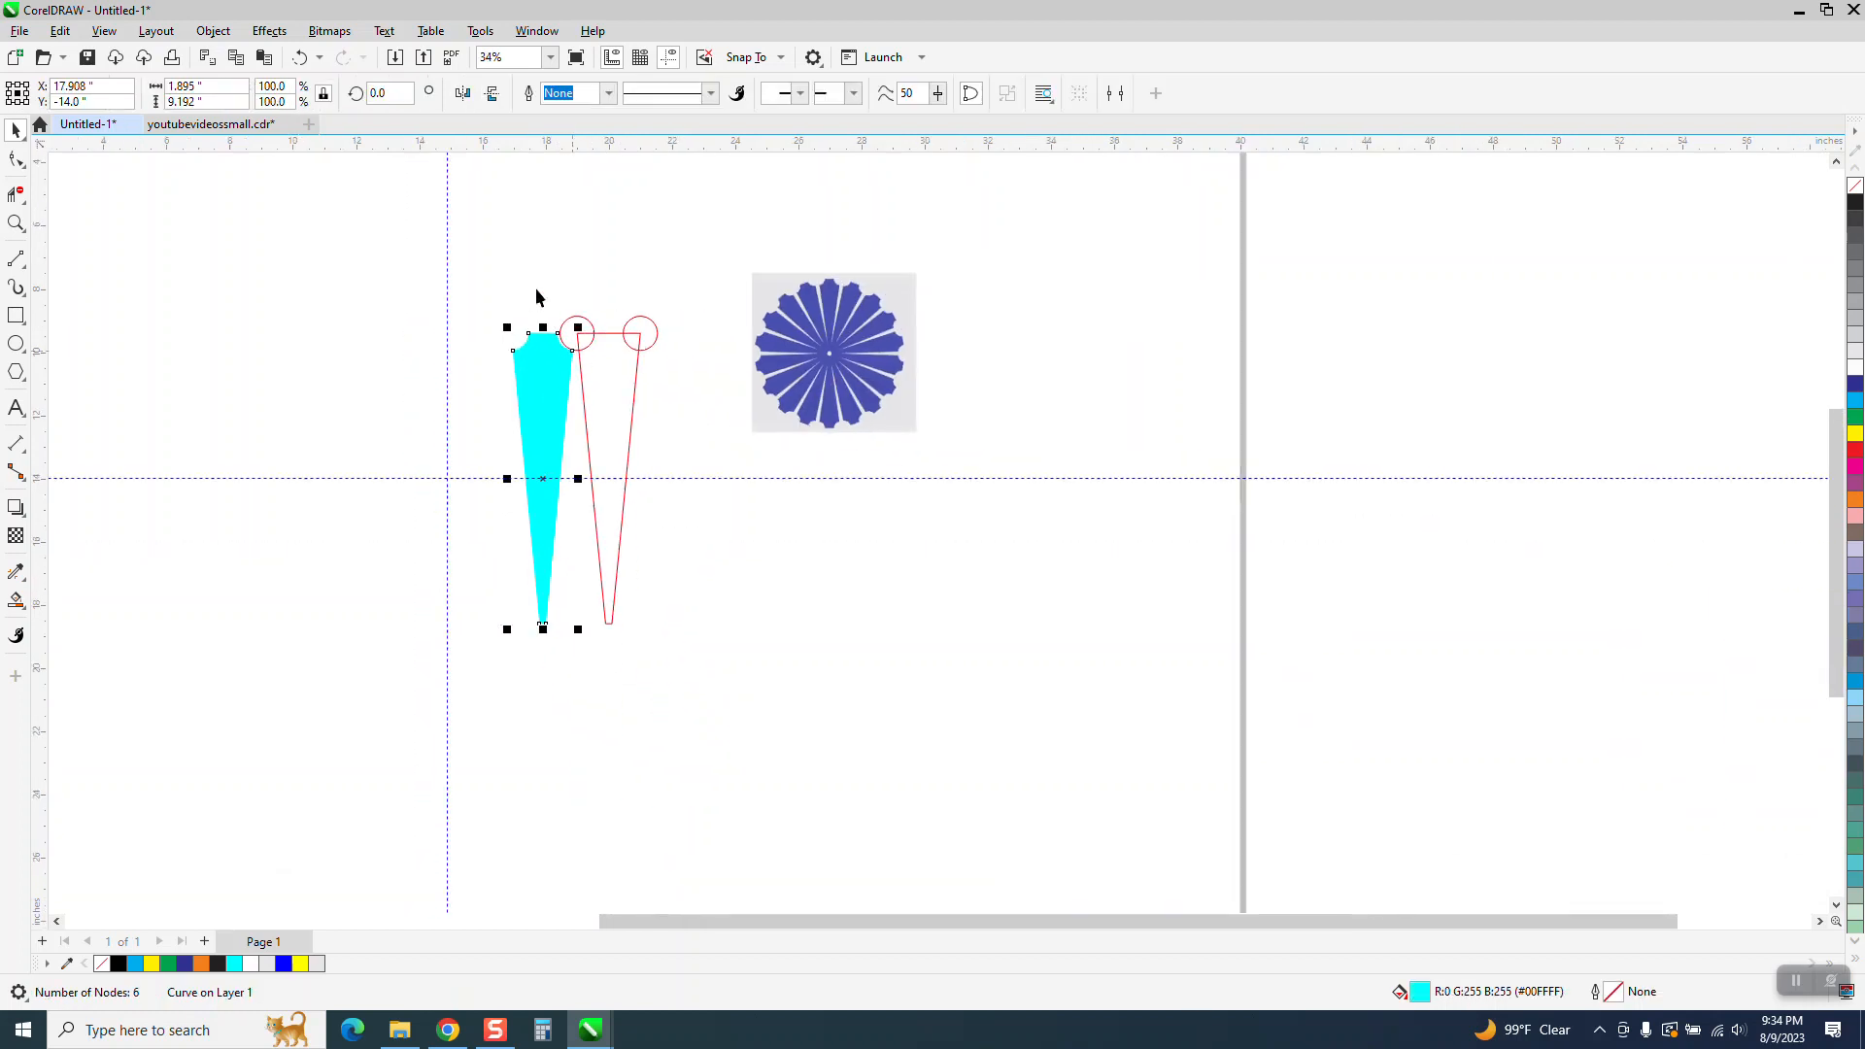
Delete the red tapered outline and both corner circles, keeping only the cyan wedge
drag(456, 249, 462, 346)
drag(725, 677, 728, 670)
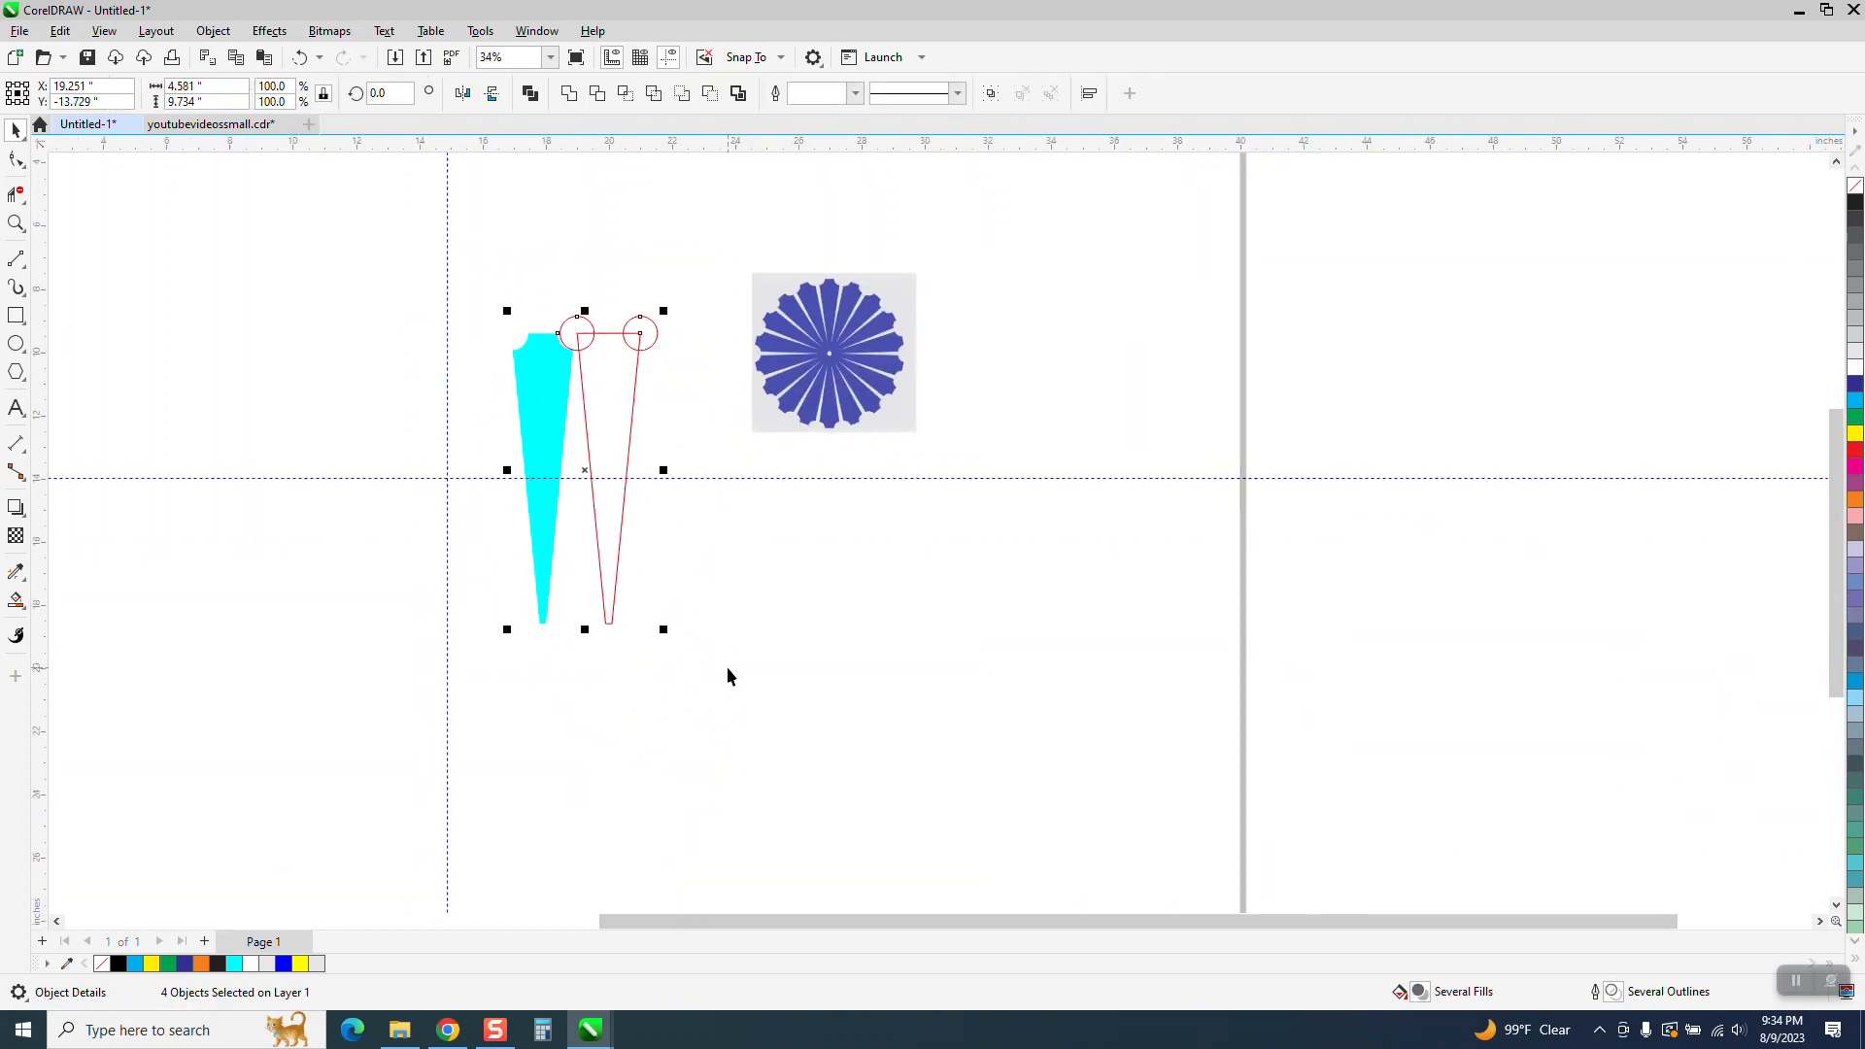
key(Delete)
click(300, 58)
drag(530, 249, 721, 661)
key(Delete)
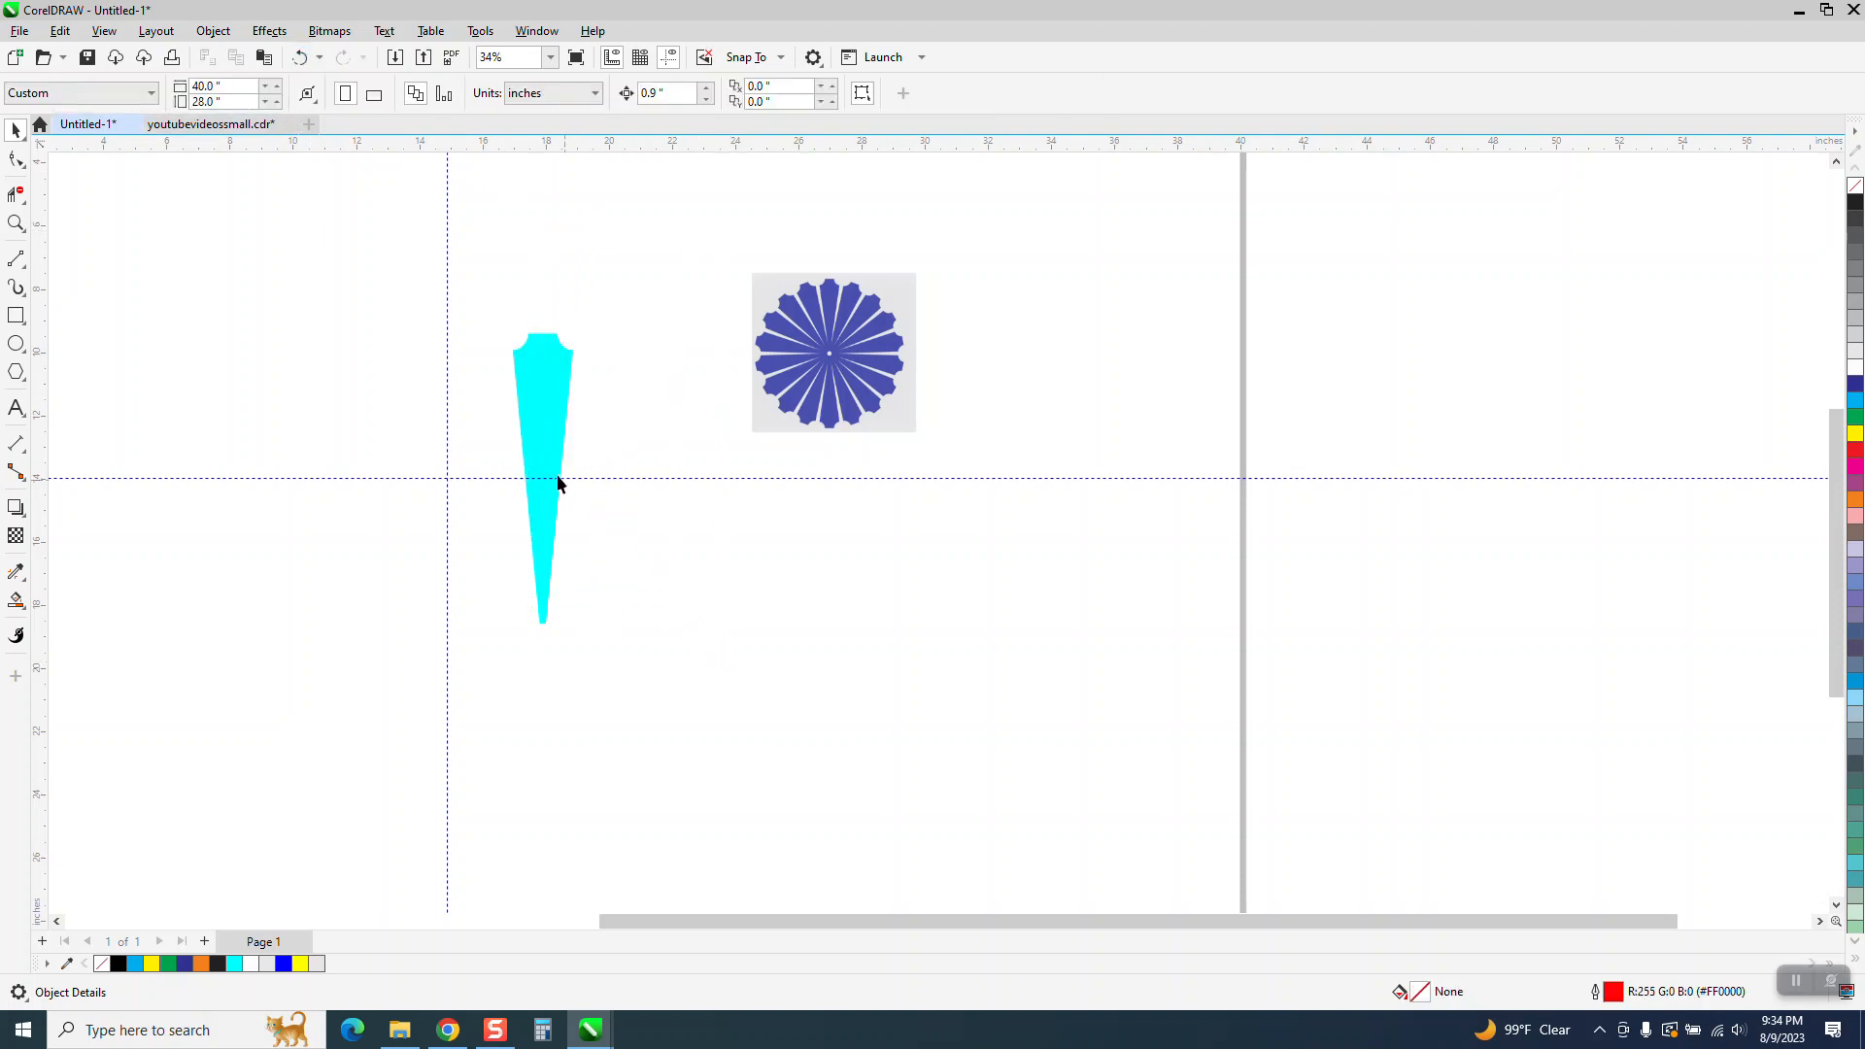
Centre the displaced vertical guideline on the page, and centre the cyan wedge on the page as well
click(448, 386)
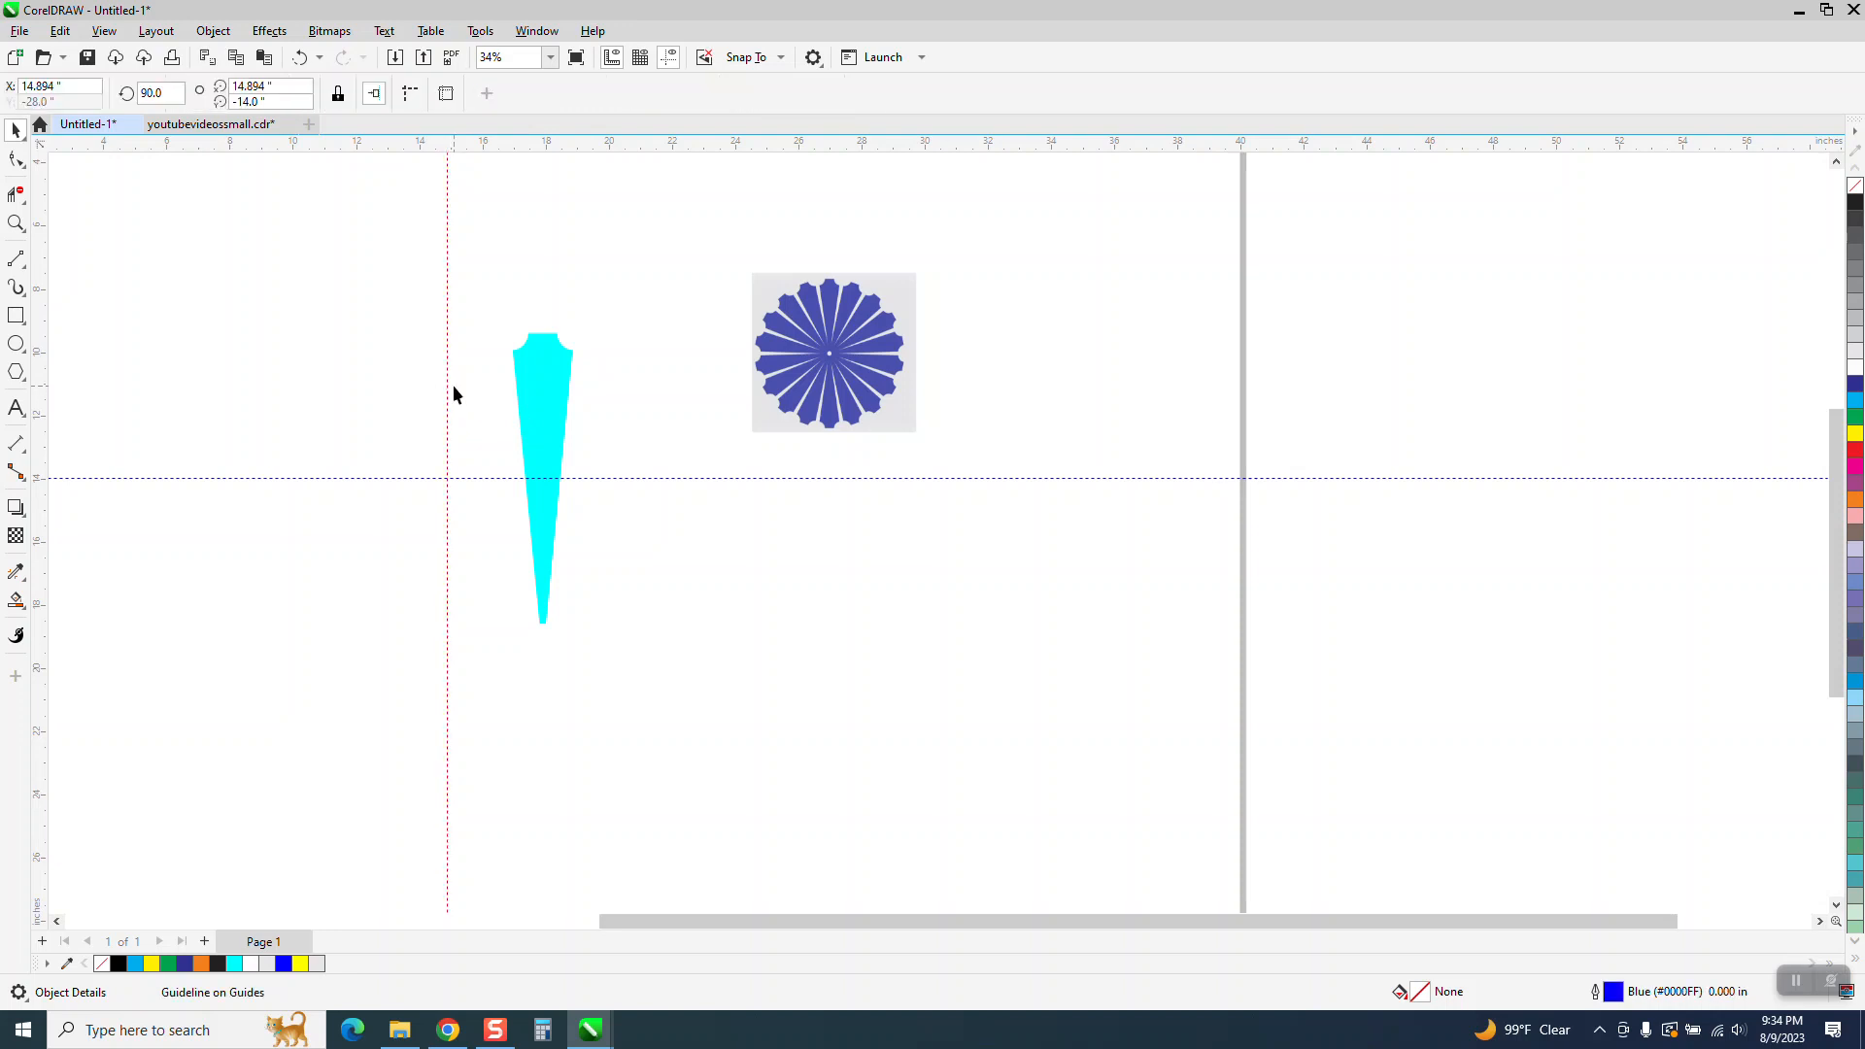
key(p)
click(552, 394)
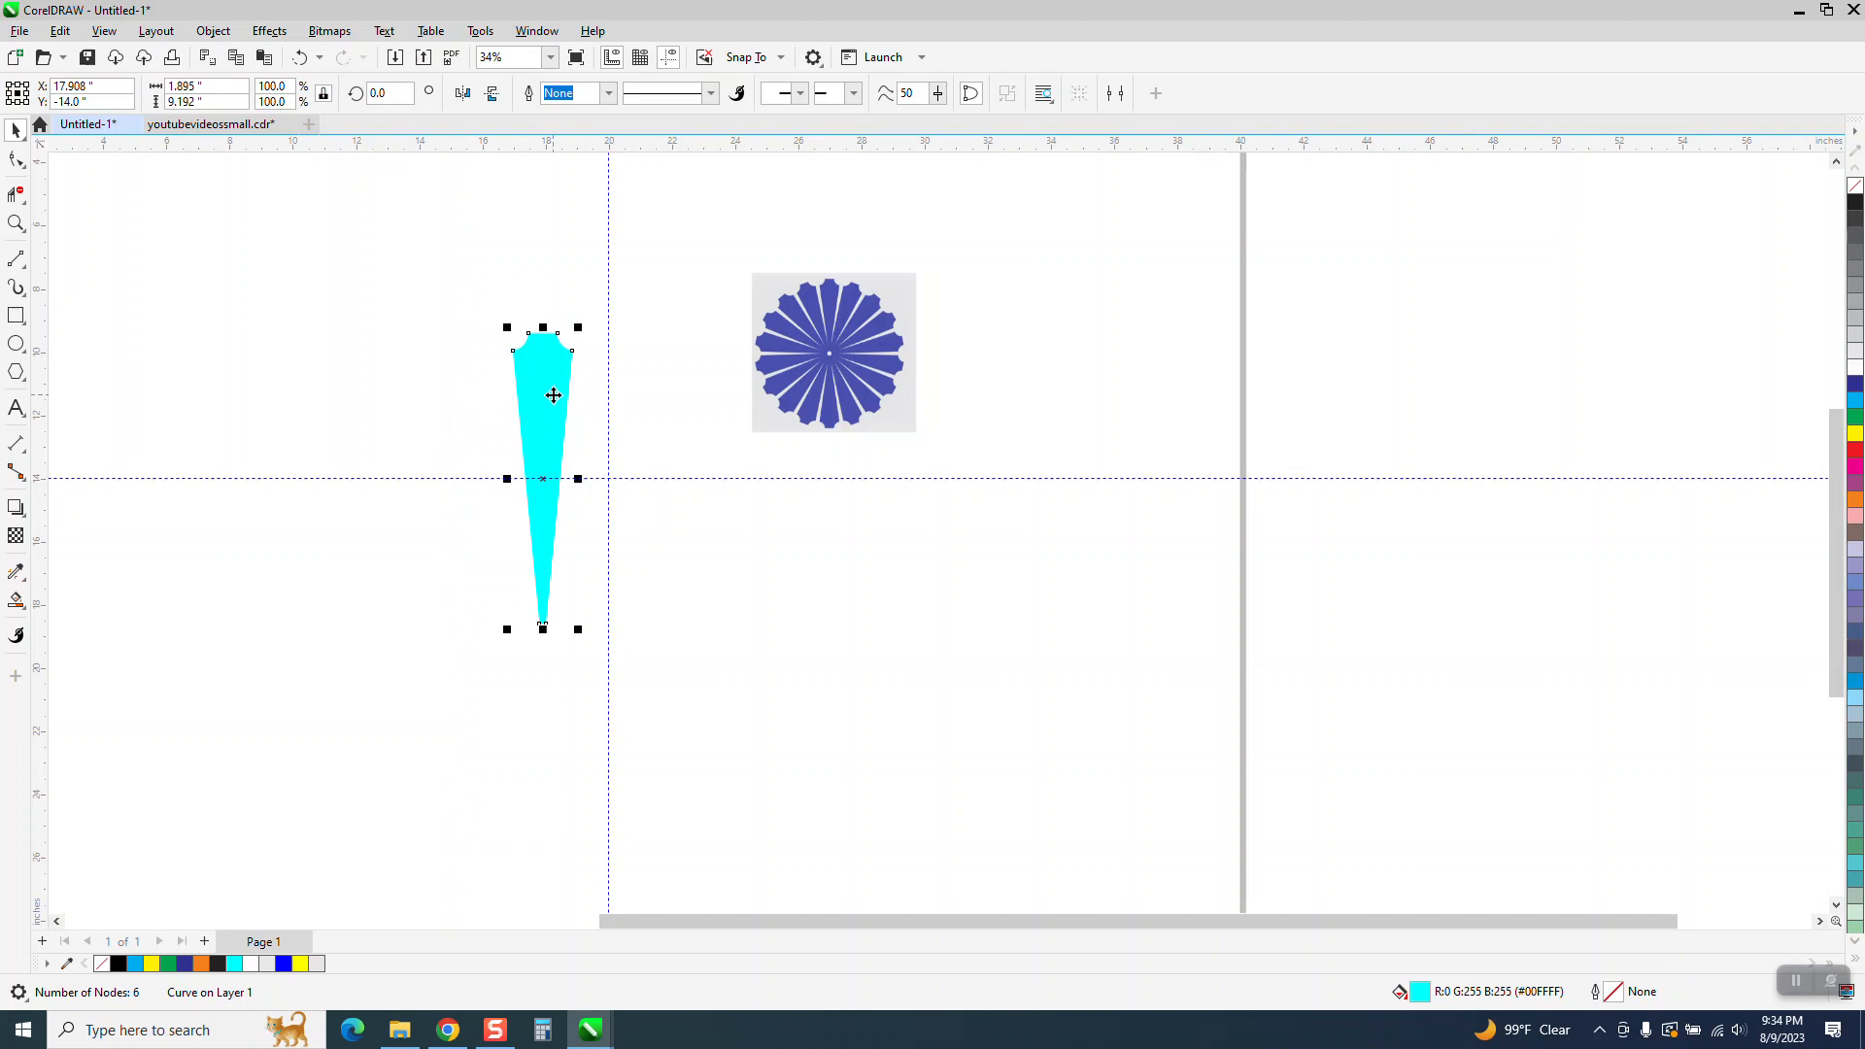
key(p)
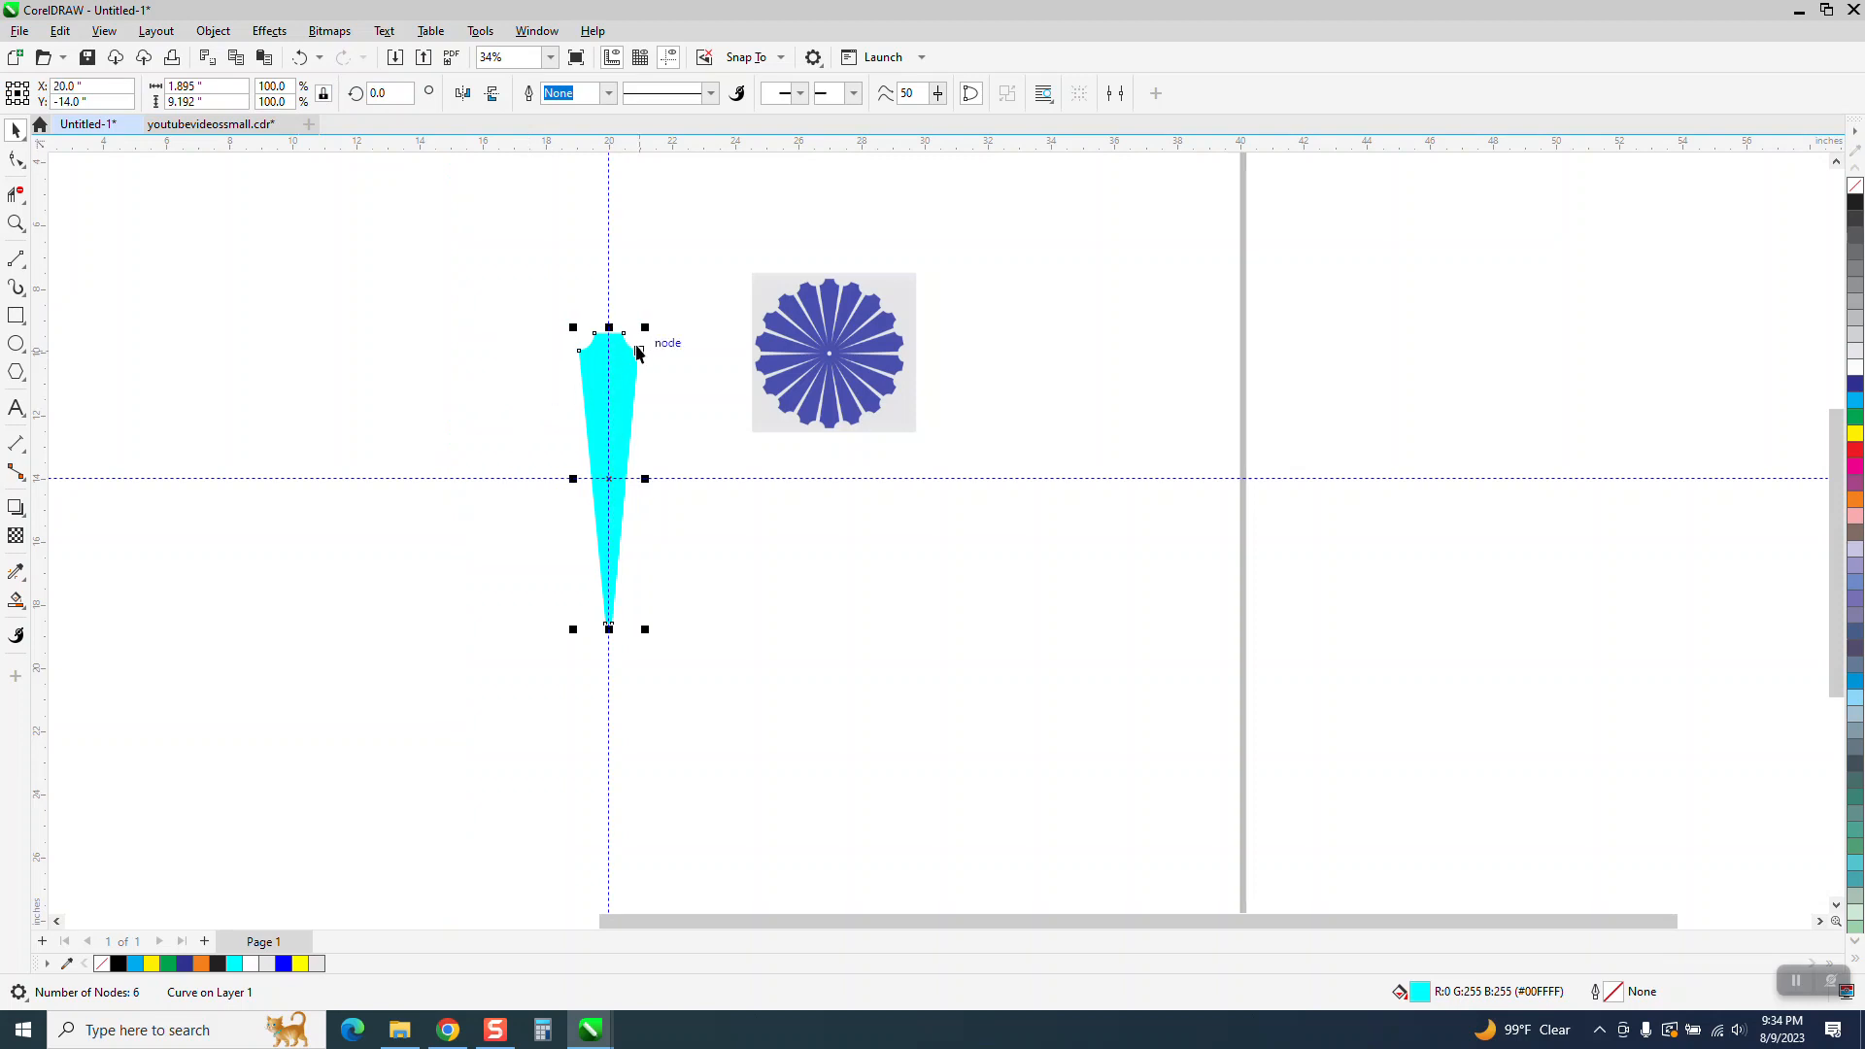
Move the cyan wedge straight up along the vertical guideline so its narrow tip sits just above the horizontal guideline
click(15, 224)
drag(483, 280, 816, 685)
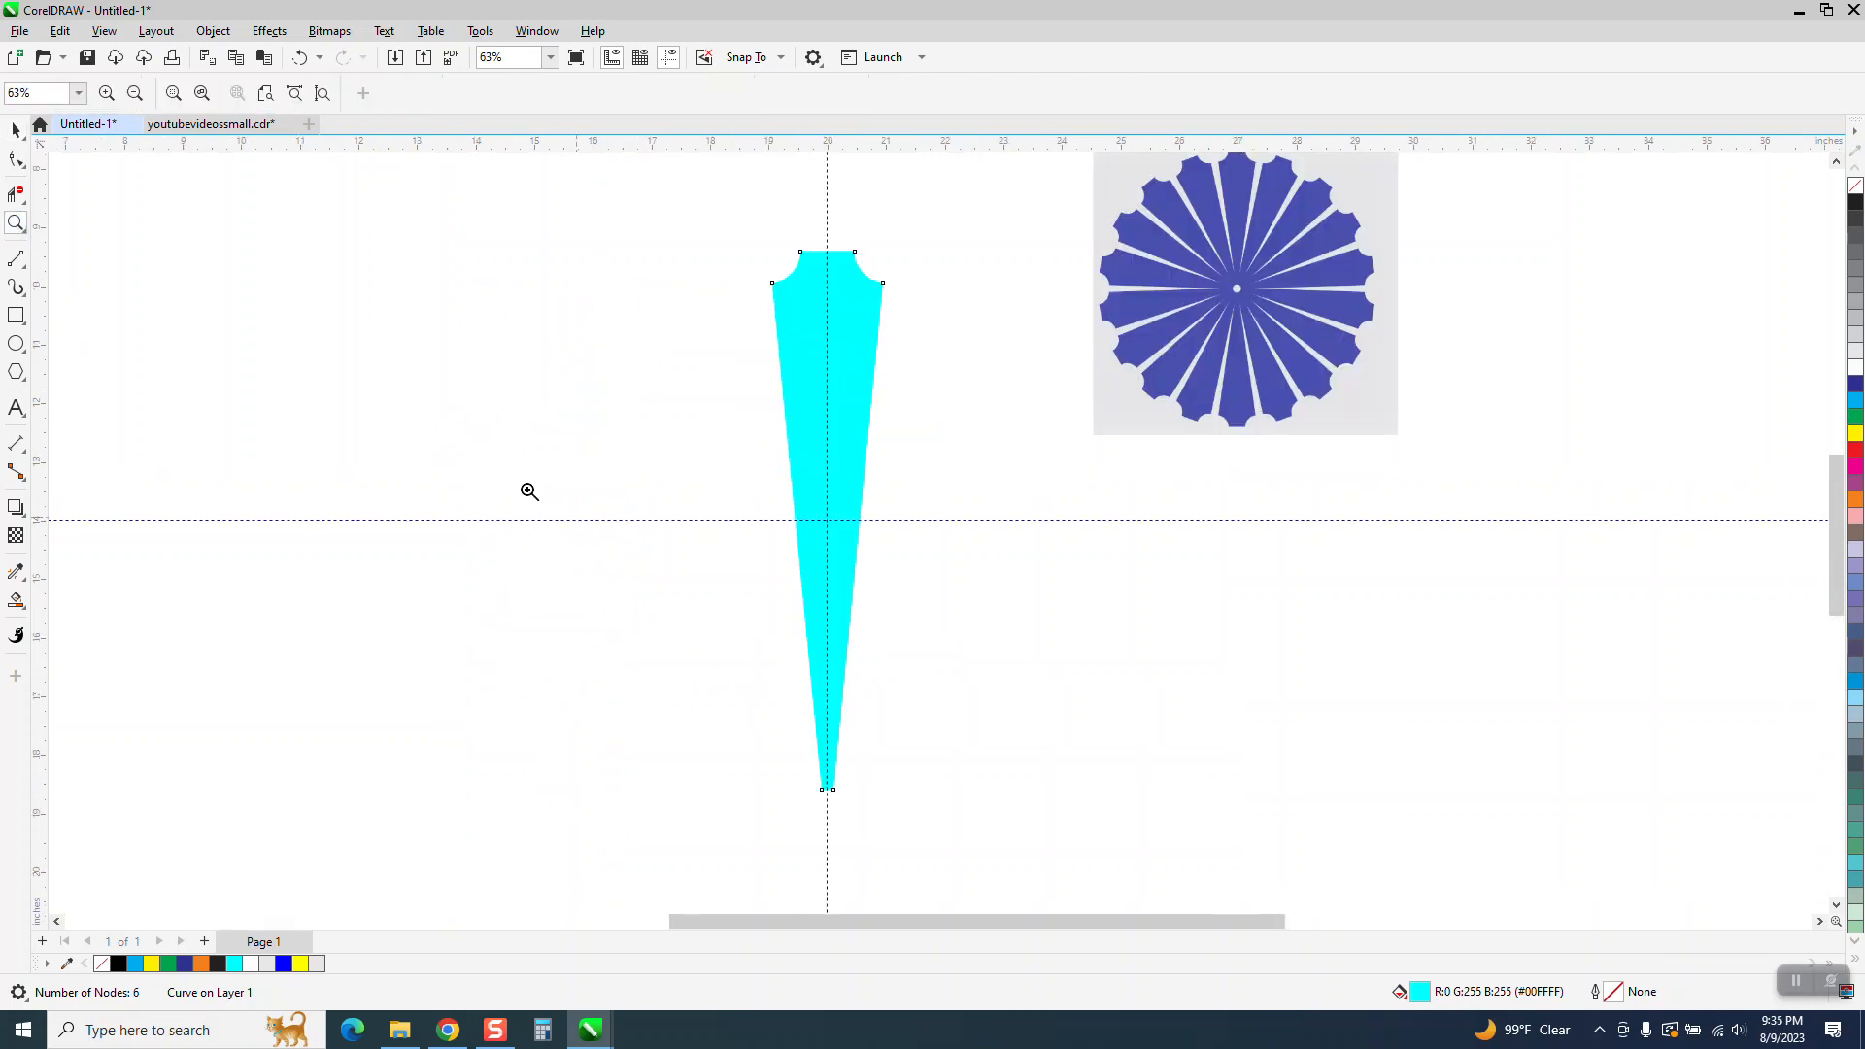
key(space)
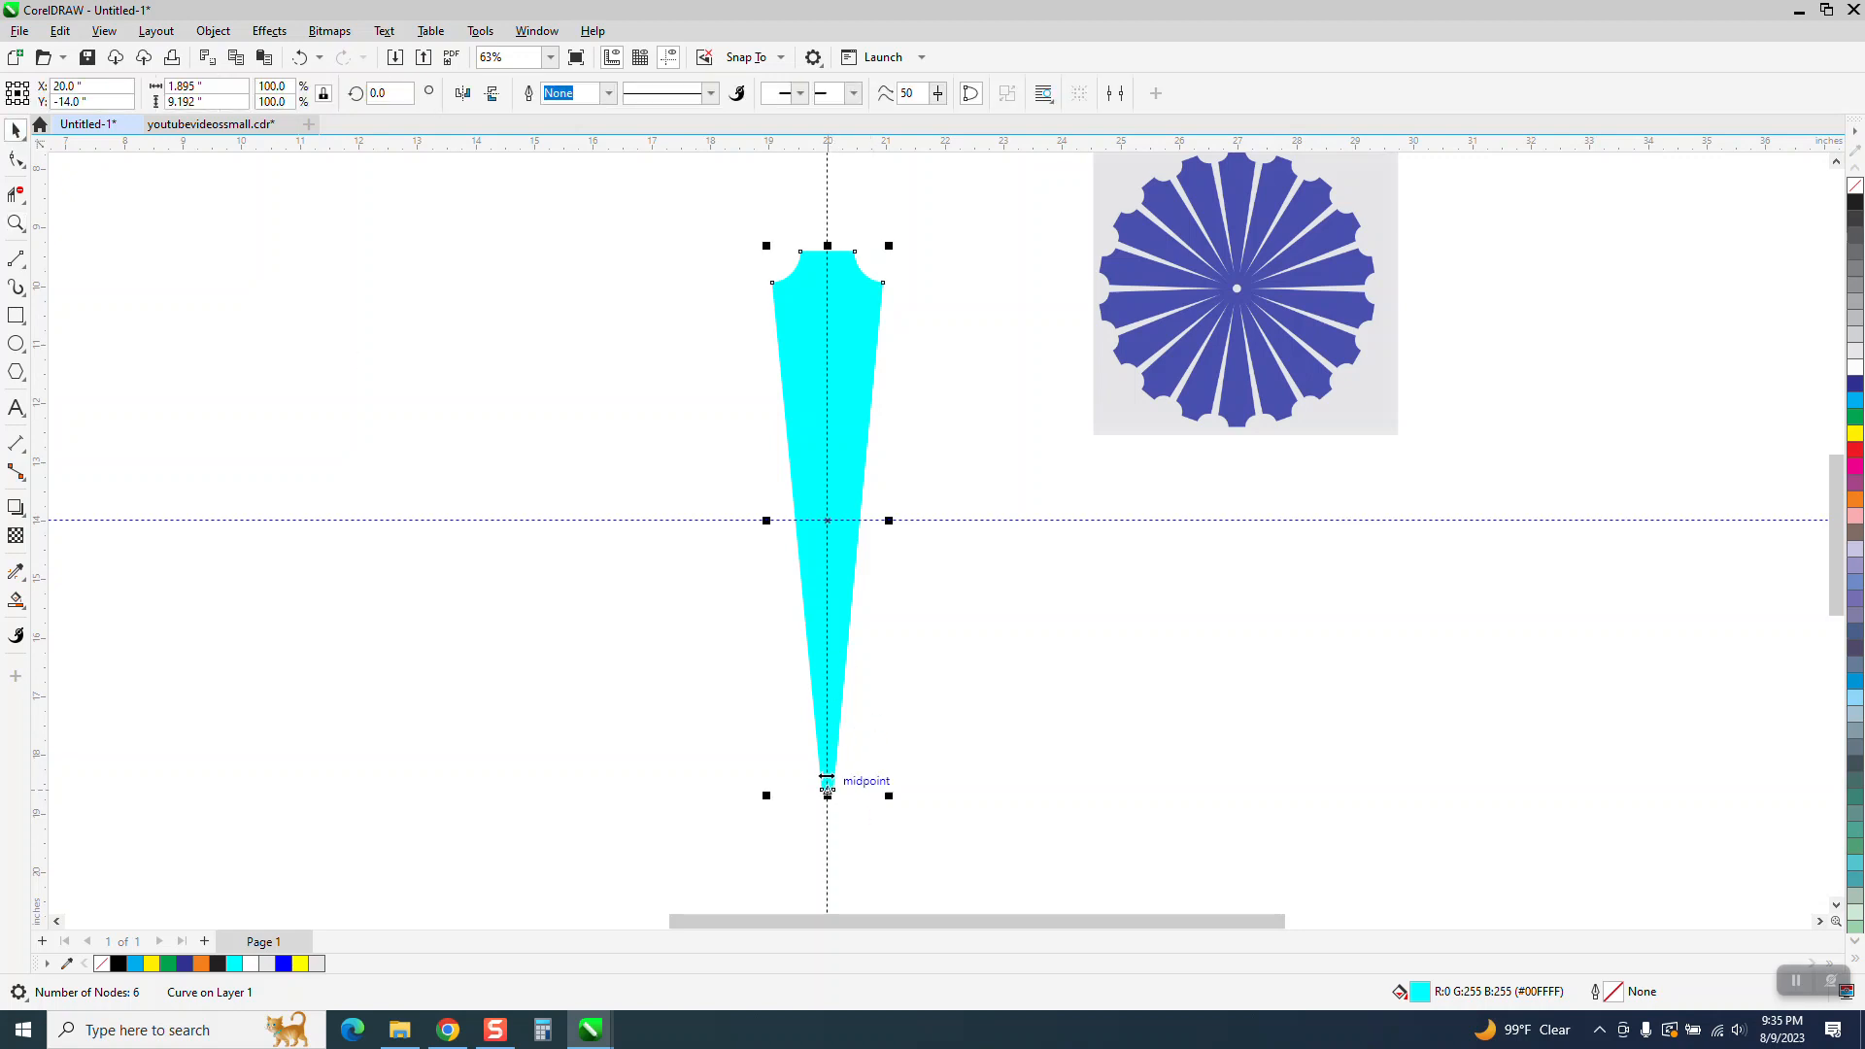
drag(835, 626, 865, 344)
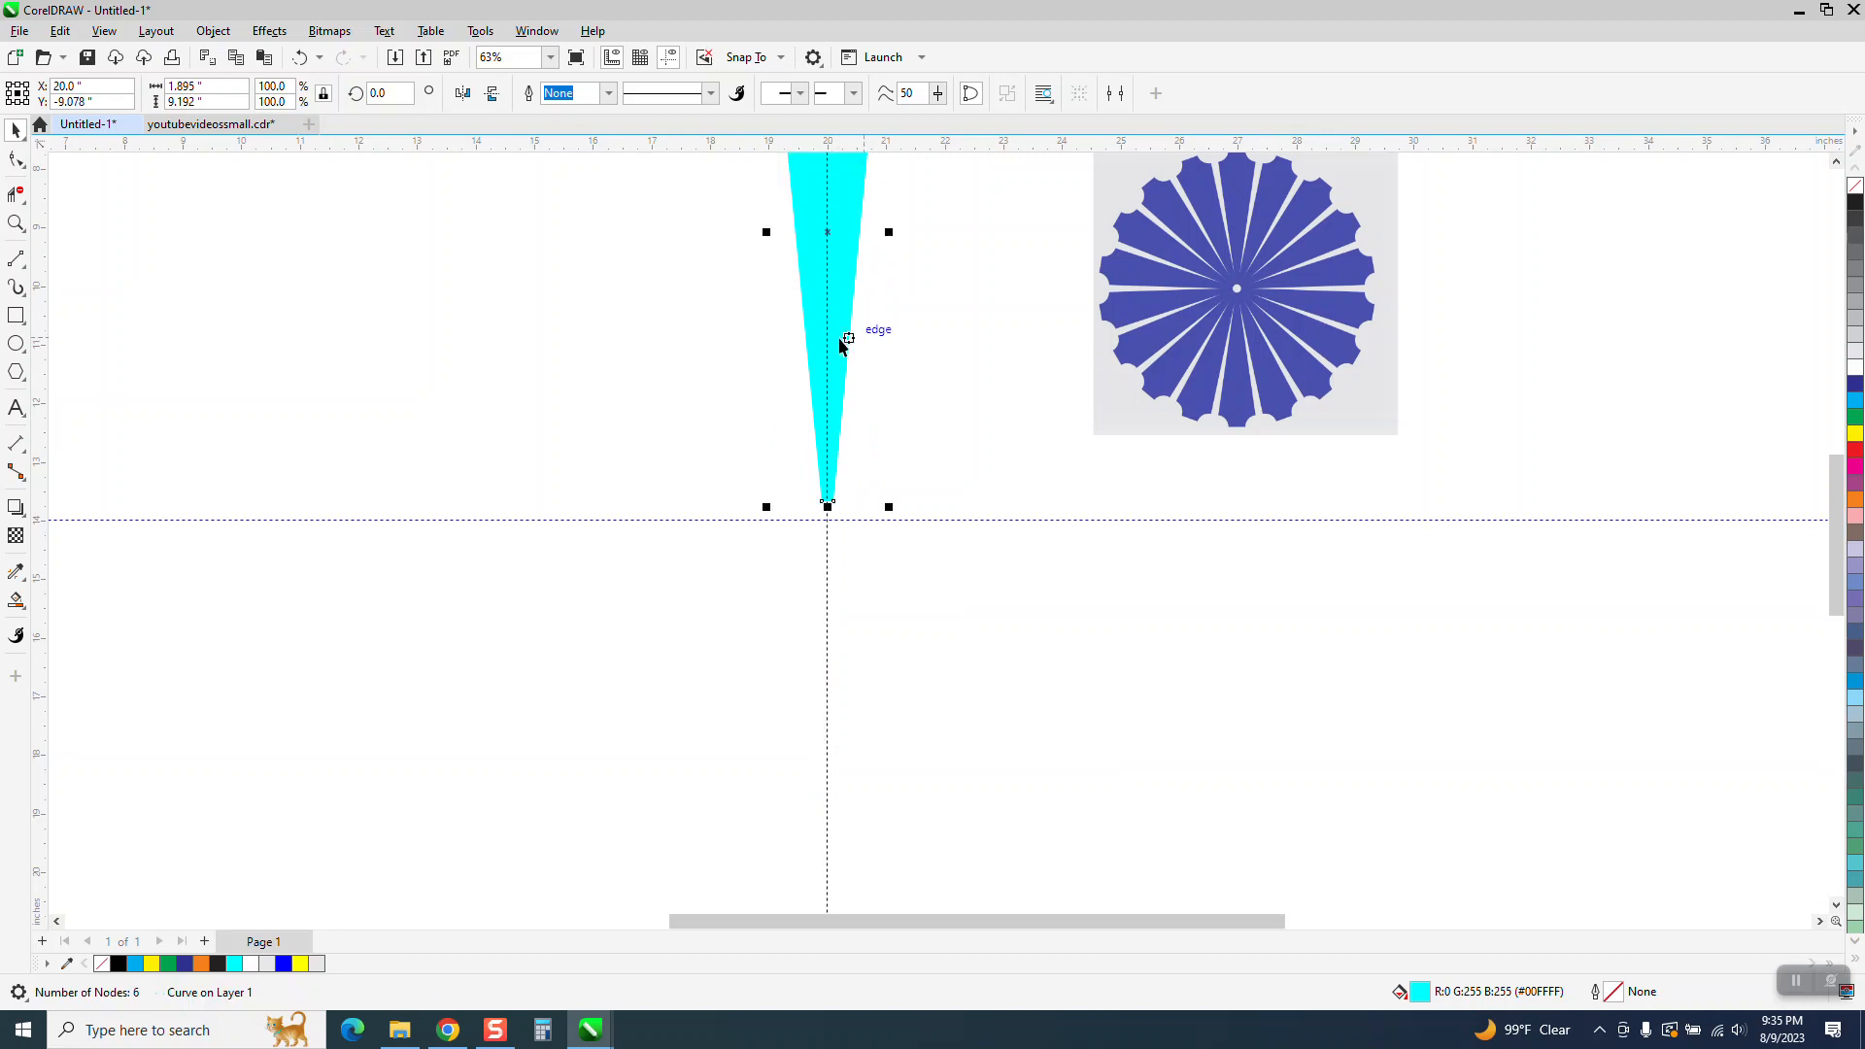
scroll(639, 592, down, 3)
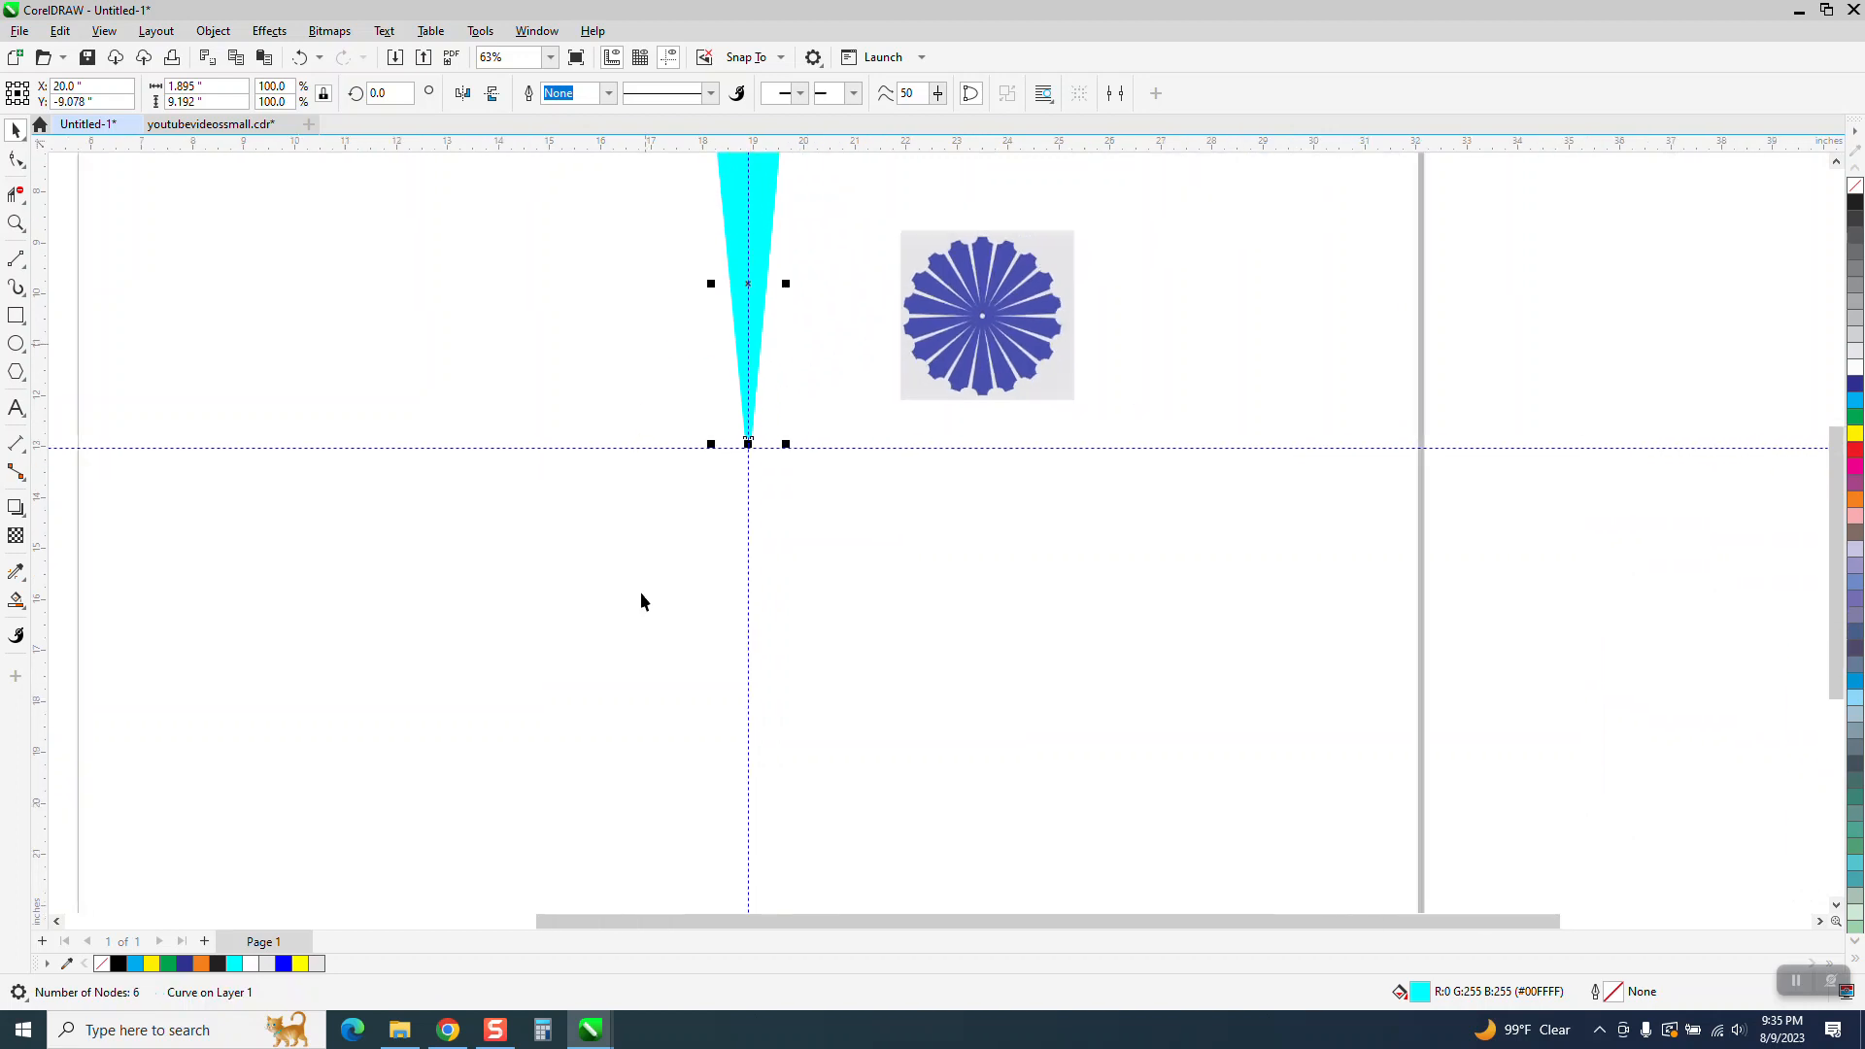
Move the wedge's centre of rotation down to the intersection of the two guidelines
click(15, 222)
scroll(626, 423, up, 2)
click(17, 132)
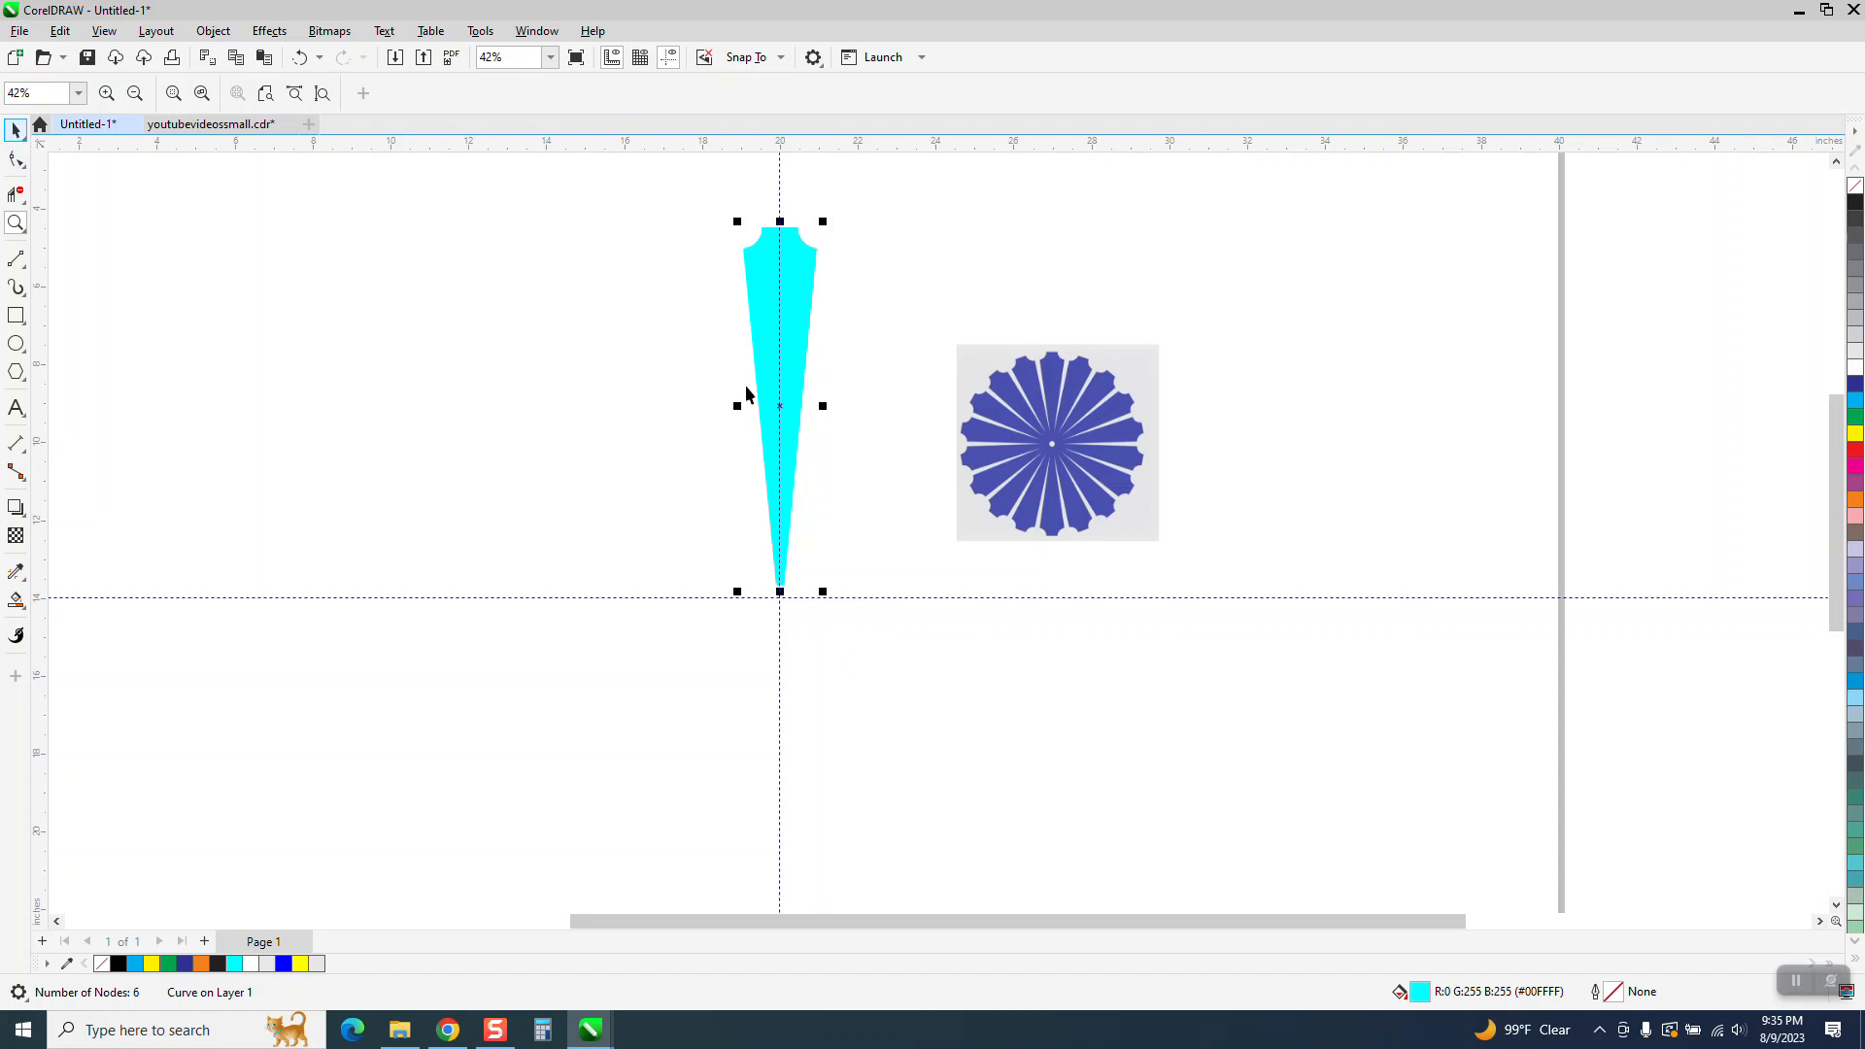
click(791, 317)
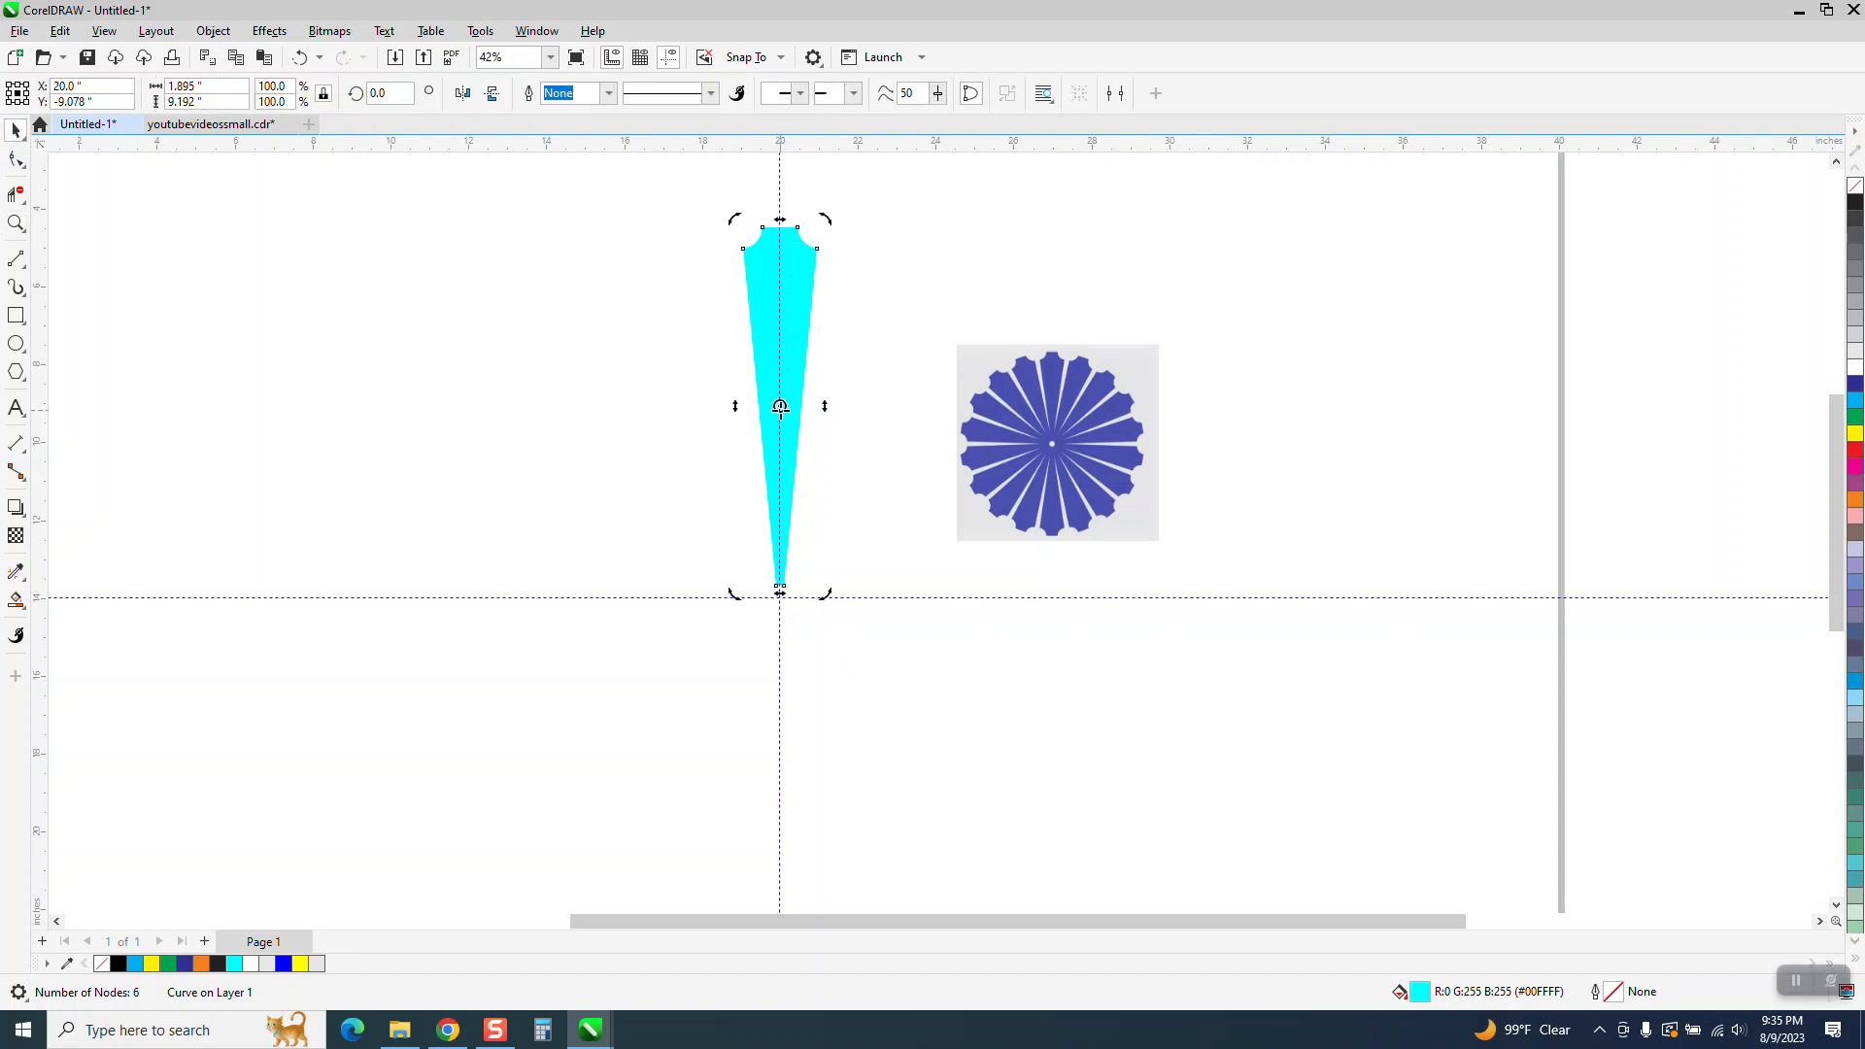
drag(780, 408, 779, 589)
click(796, 366)
click(796, 361)
Test the spacing by rotating the wedge 20 degrees and making a copy at 0 degrees, and delete the rotated wedge
click(386, 93)
text(20)
key(Return)
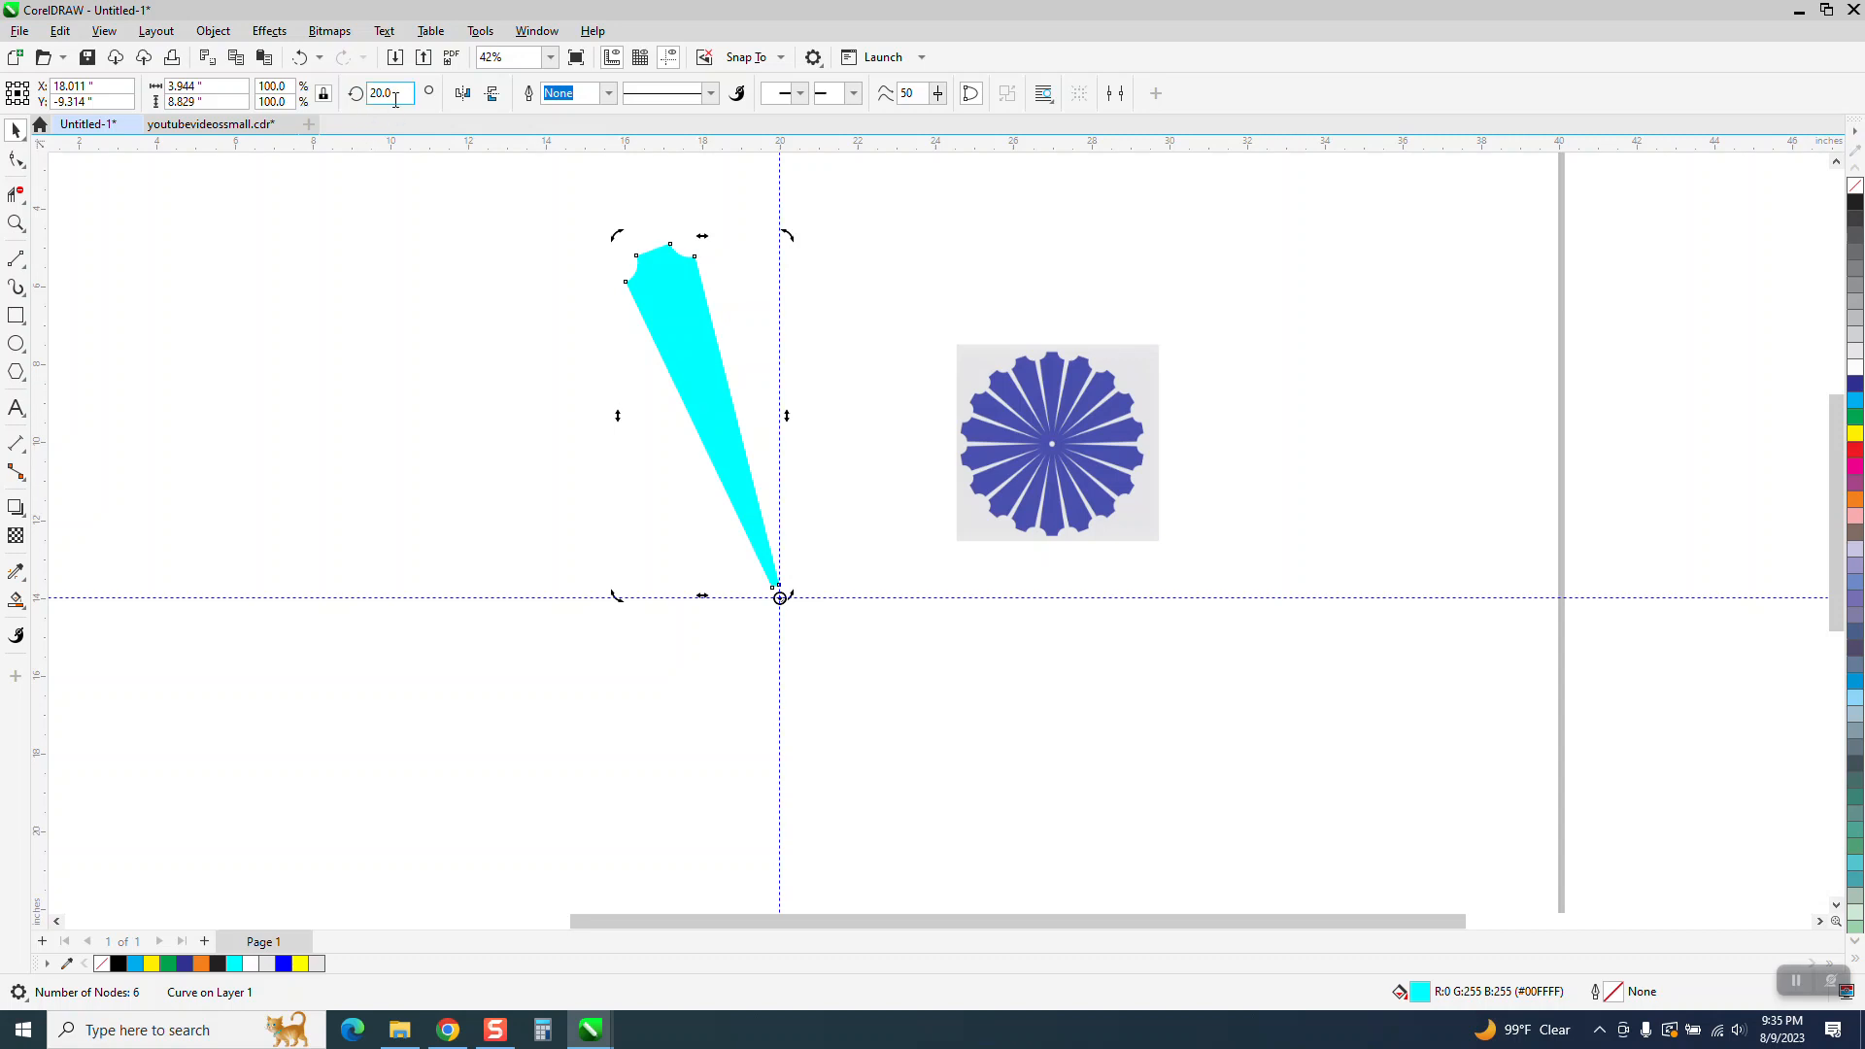
click(395, 98)
text(0)
key(Return)
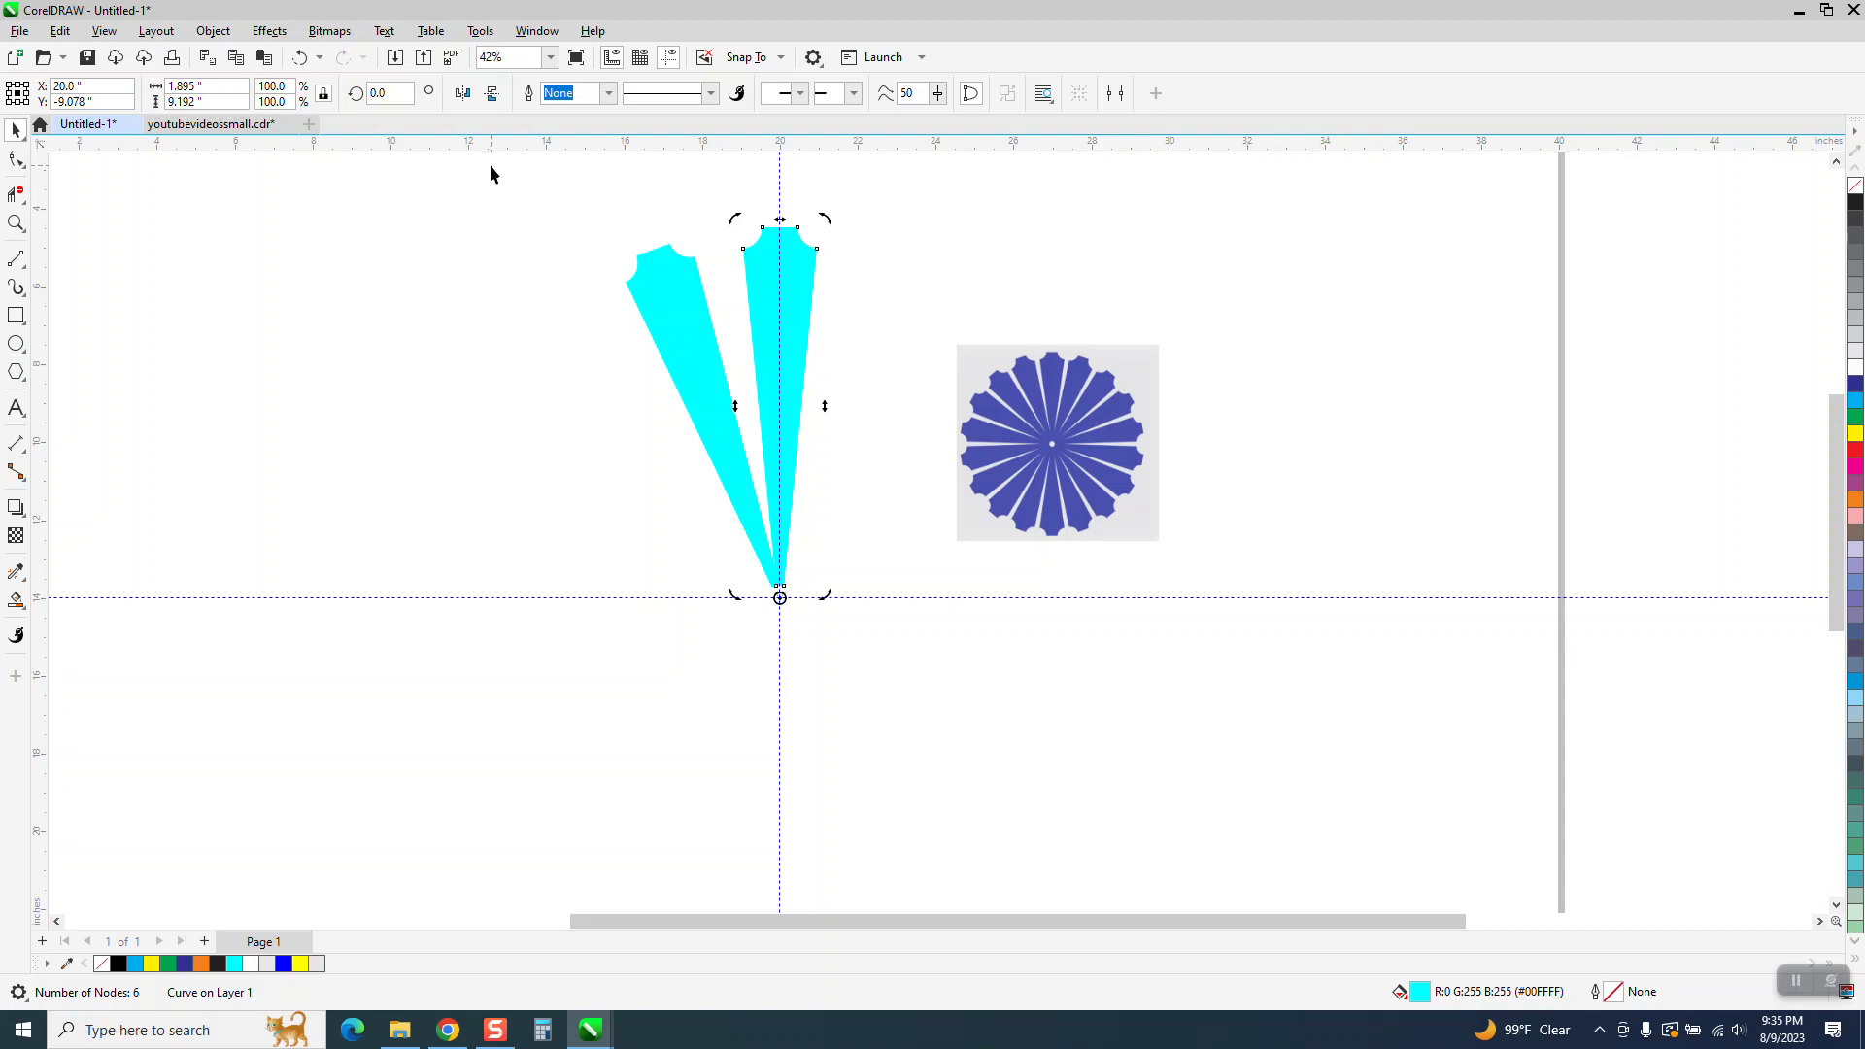
click(695, 386)
key(Delete)
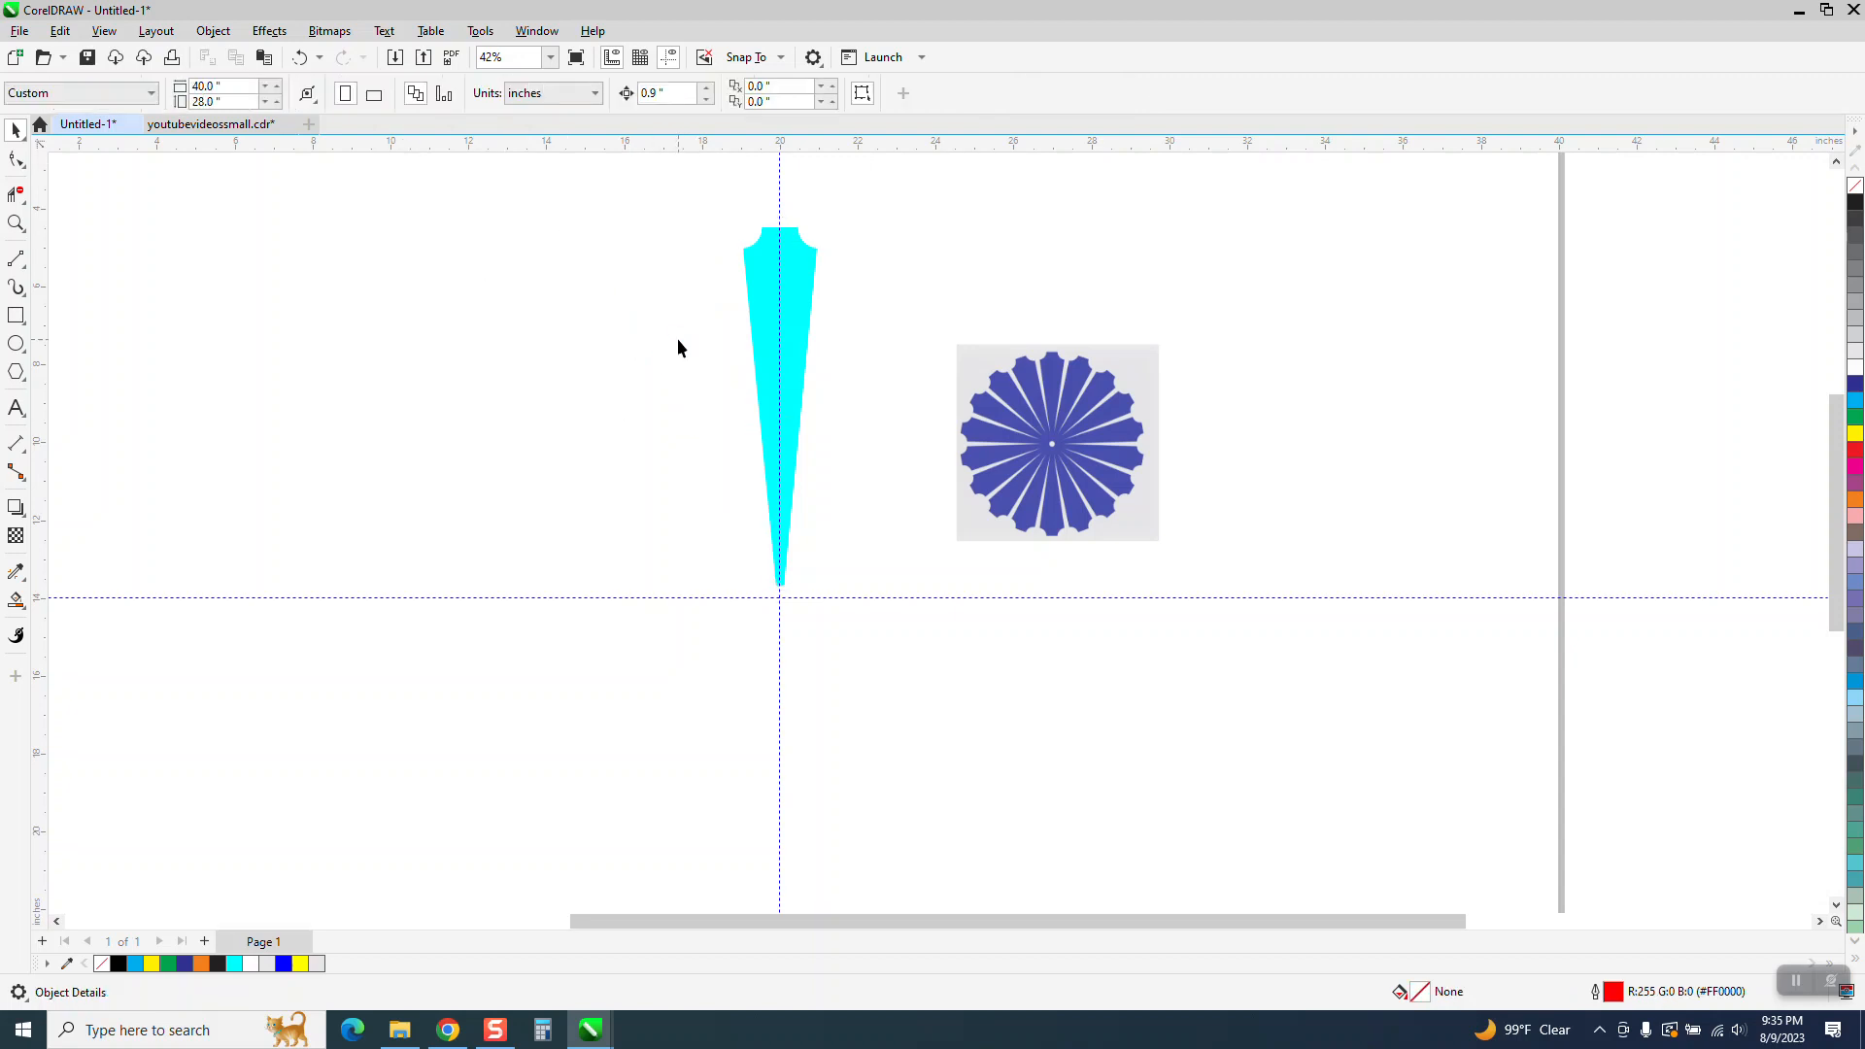
Widen the wedge to about 2.5 inches, centre it on the page, and move it back up above the horizontal guideline
click(16, 221)
drag(686, 191, 982, 717)
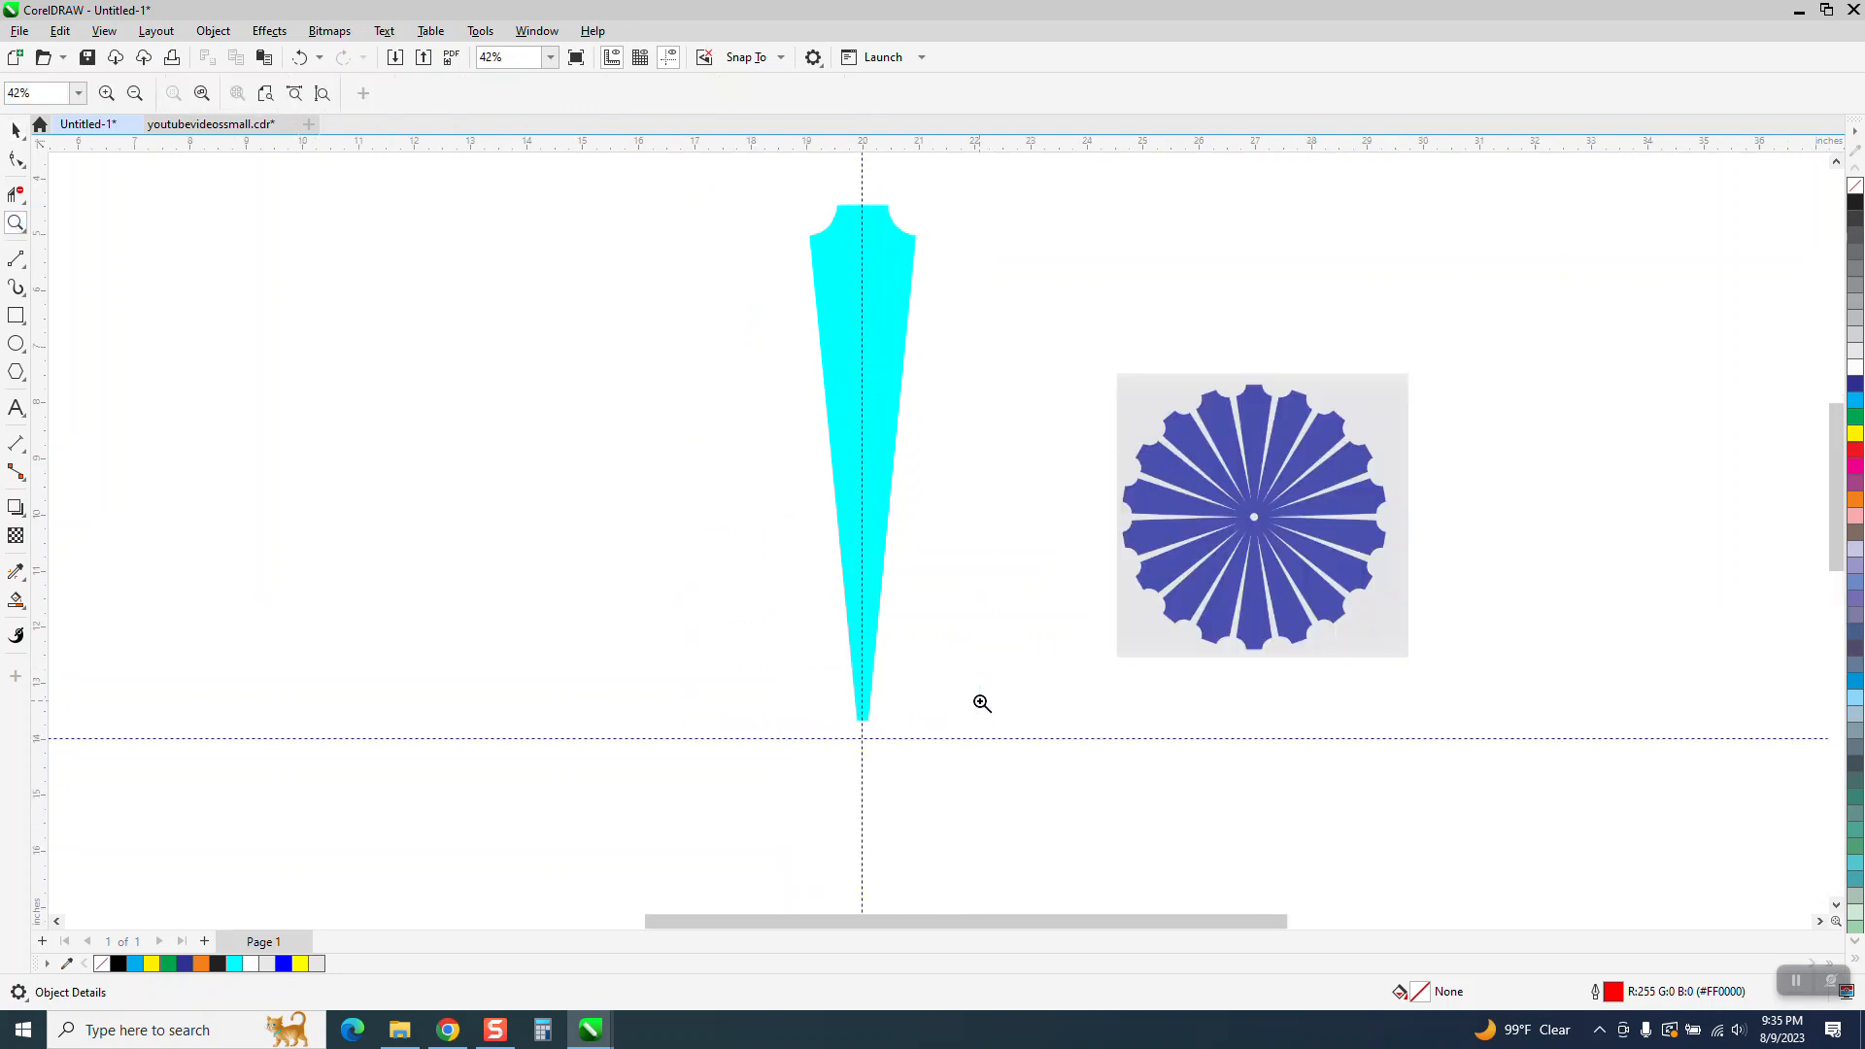
click(880, 389)
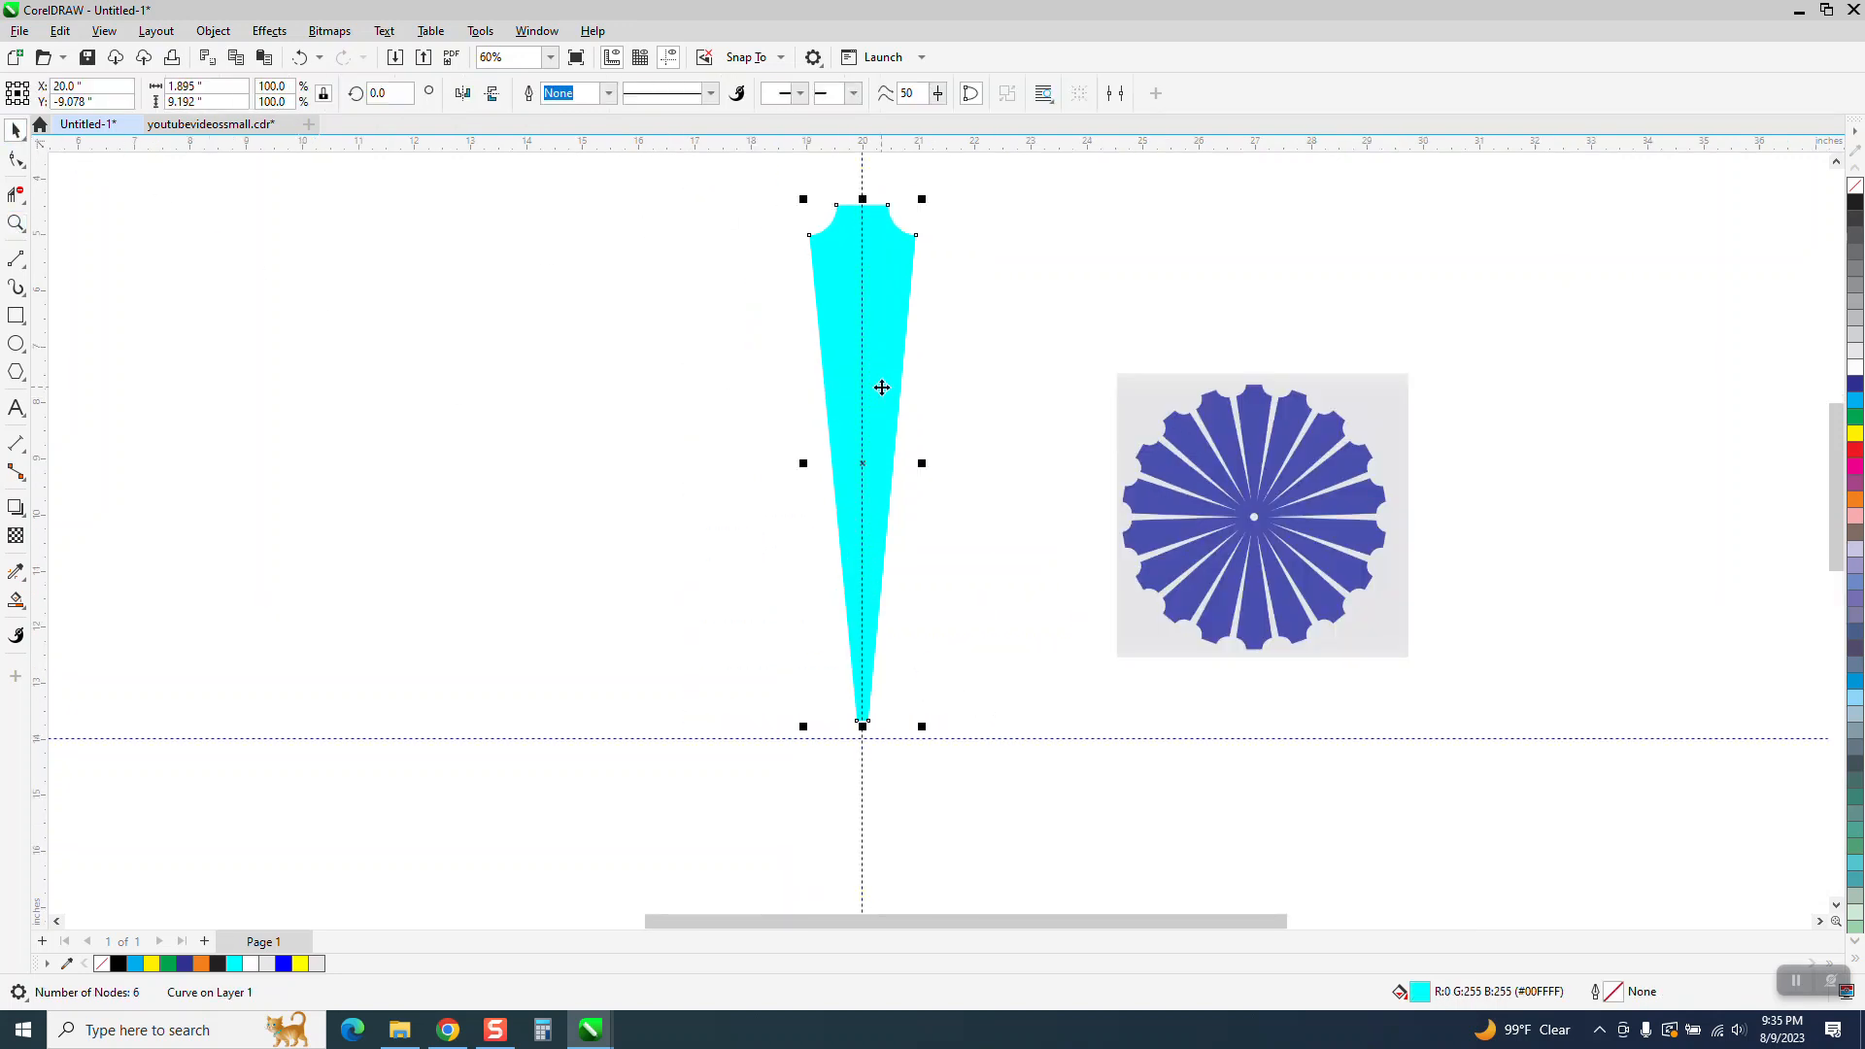
drag(921, 463, 957, 467)
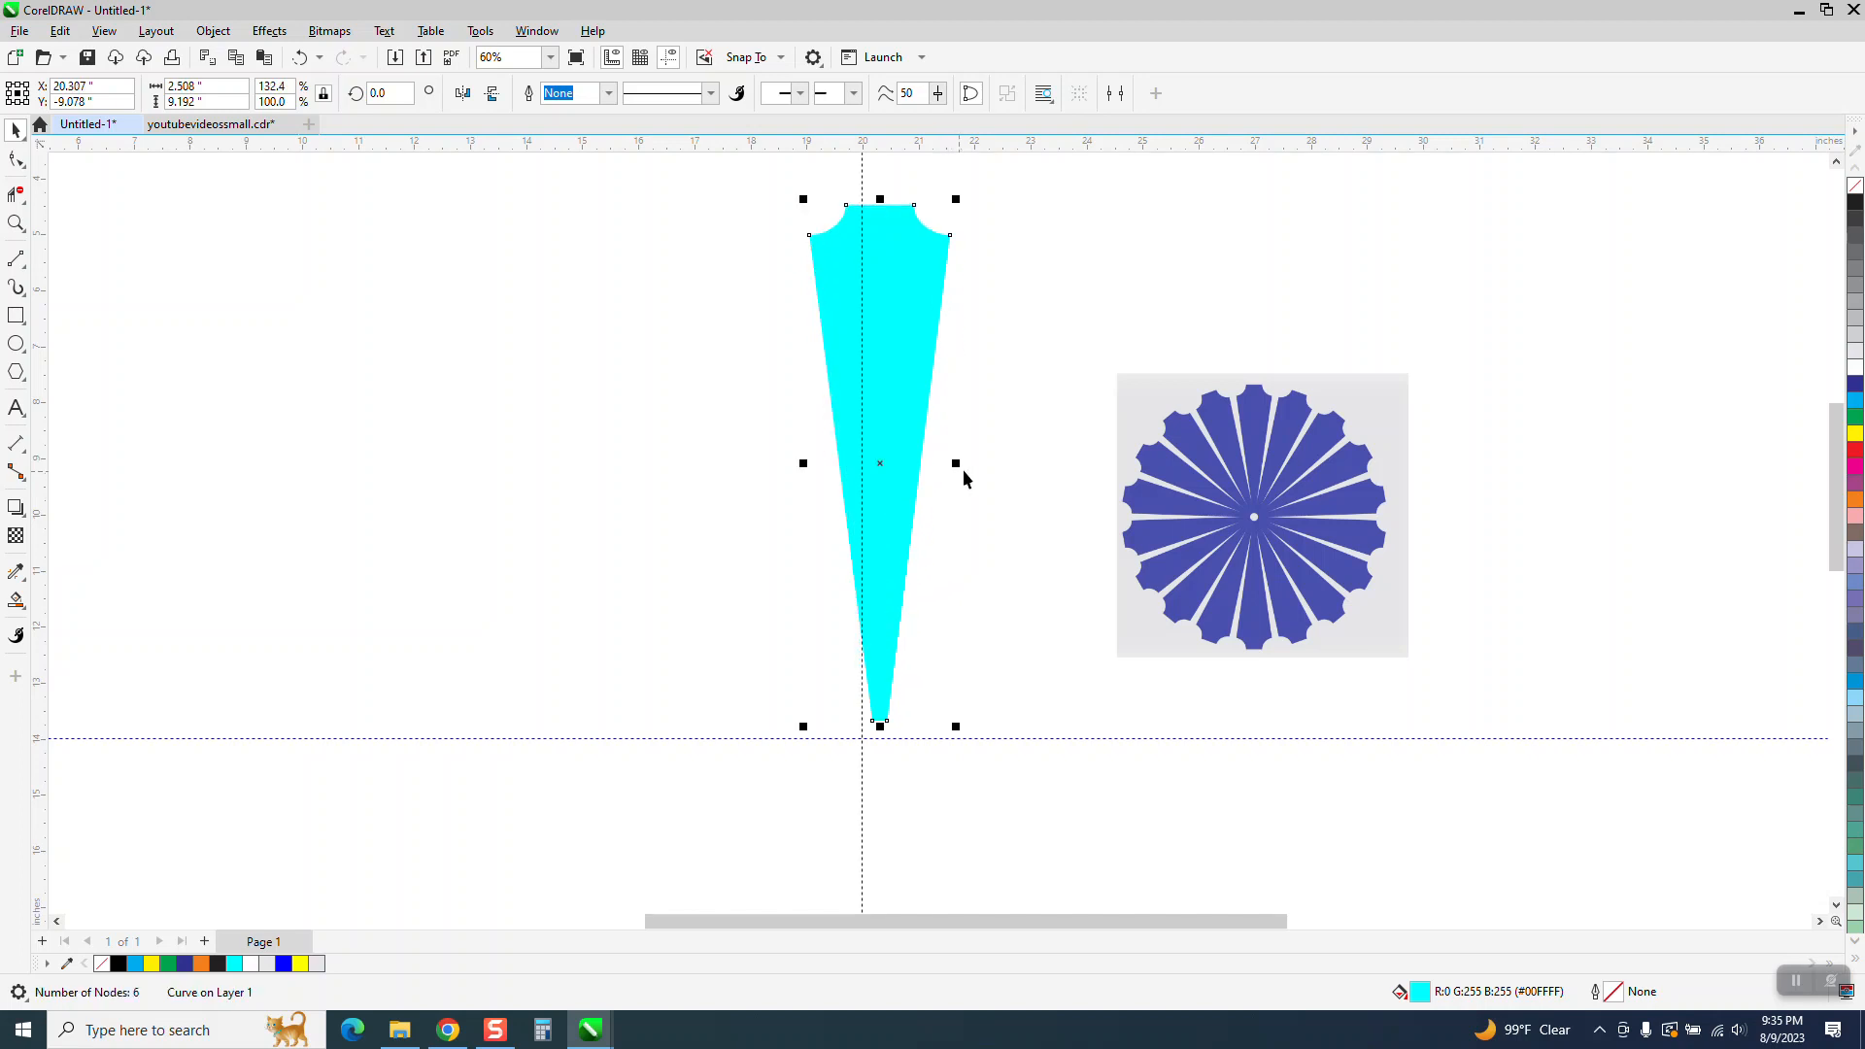
key(p)
drag(885, 781, 899, 507)
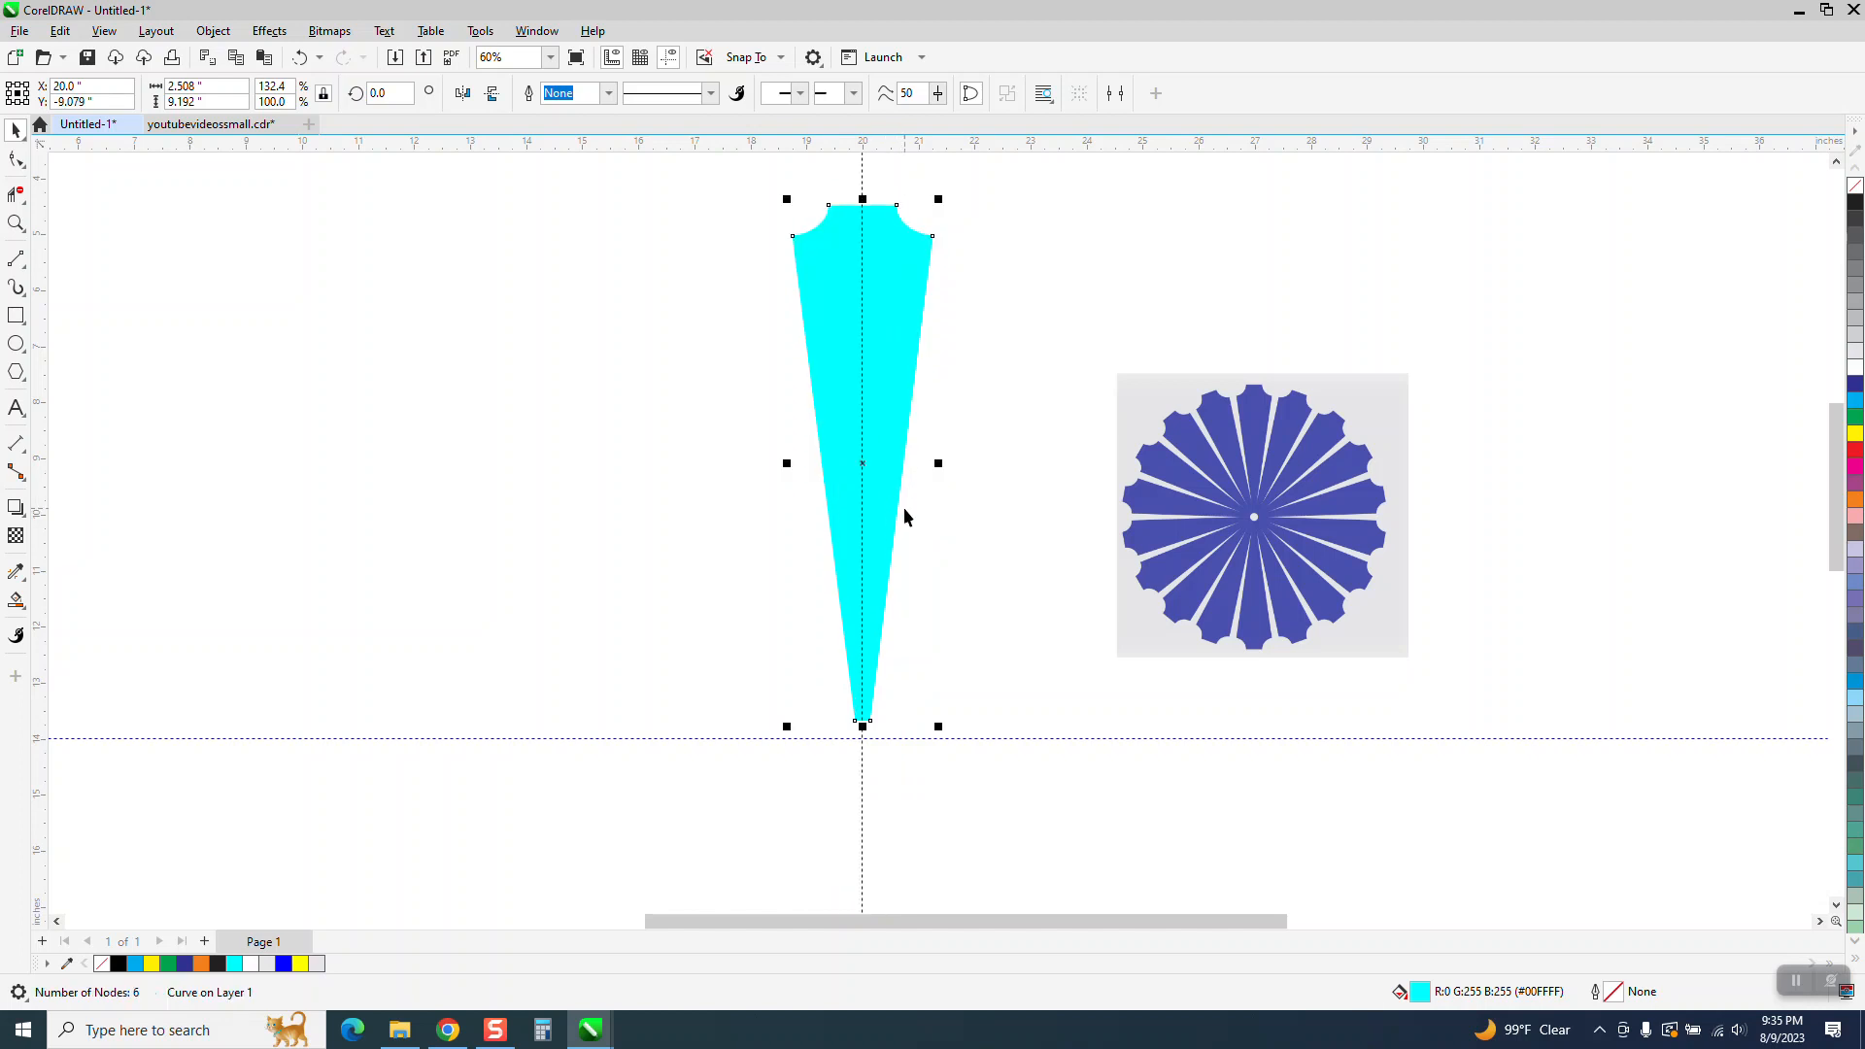
Make a copy of the widened wedge rotated 20 degrees about the guideline intersection
click(907, 373)
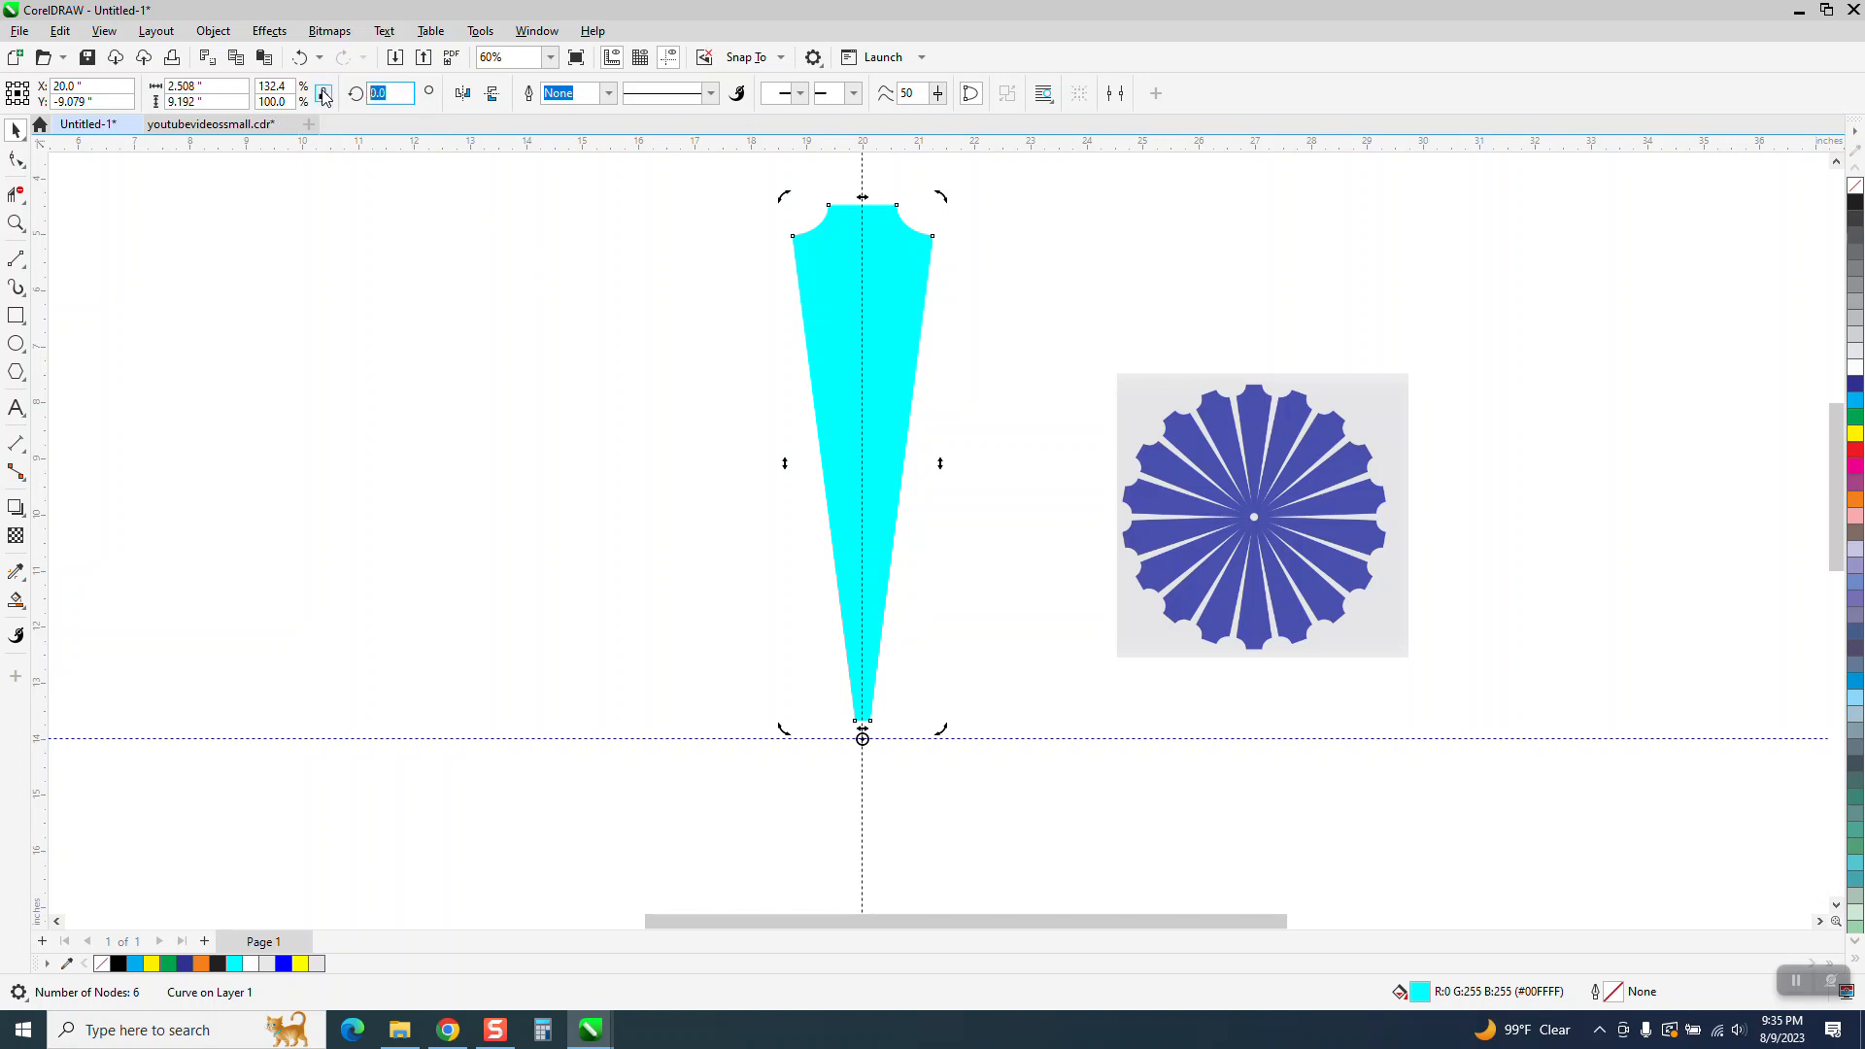
text(20)
key(Return)
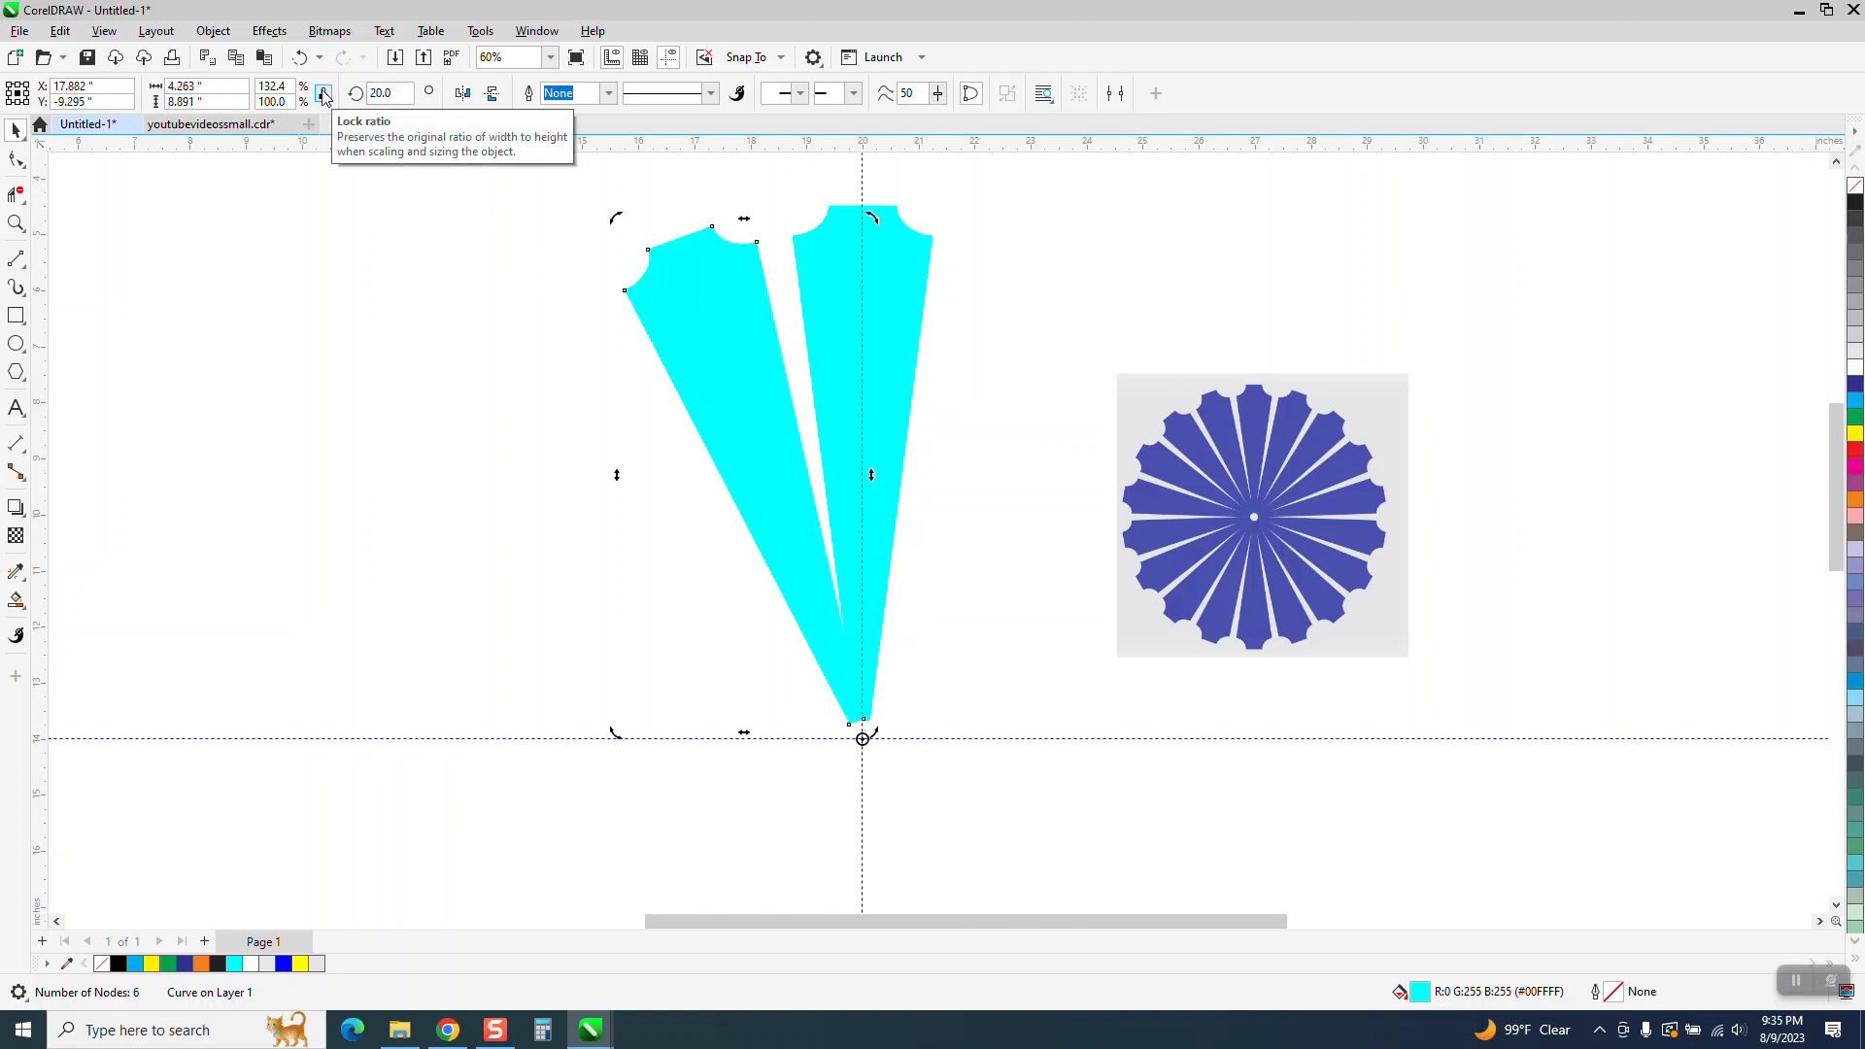
Repeat the 20-degree rotated duplication until 18 wedges complete the full circle
key(ctrl+r)
key(ctrl+r)
key(ctrl+r)
key(ctrl+r)
key(ctrl+r)
key(ctrl+r)
key(ctrl+r)
key(ctrl+r)
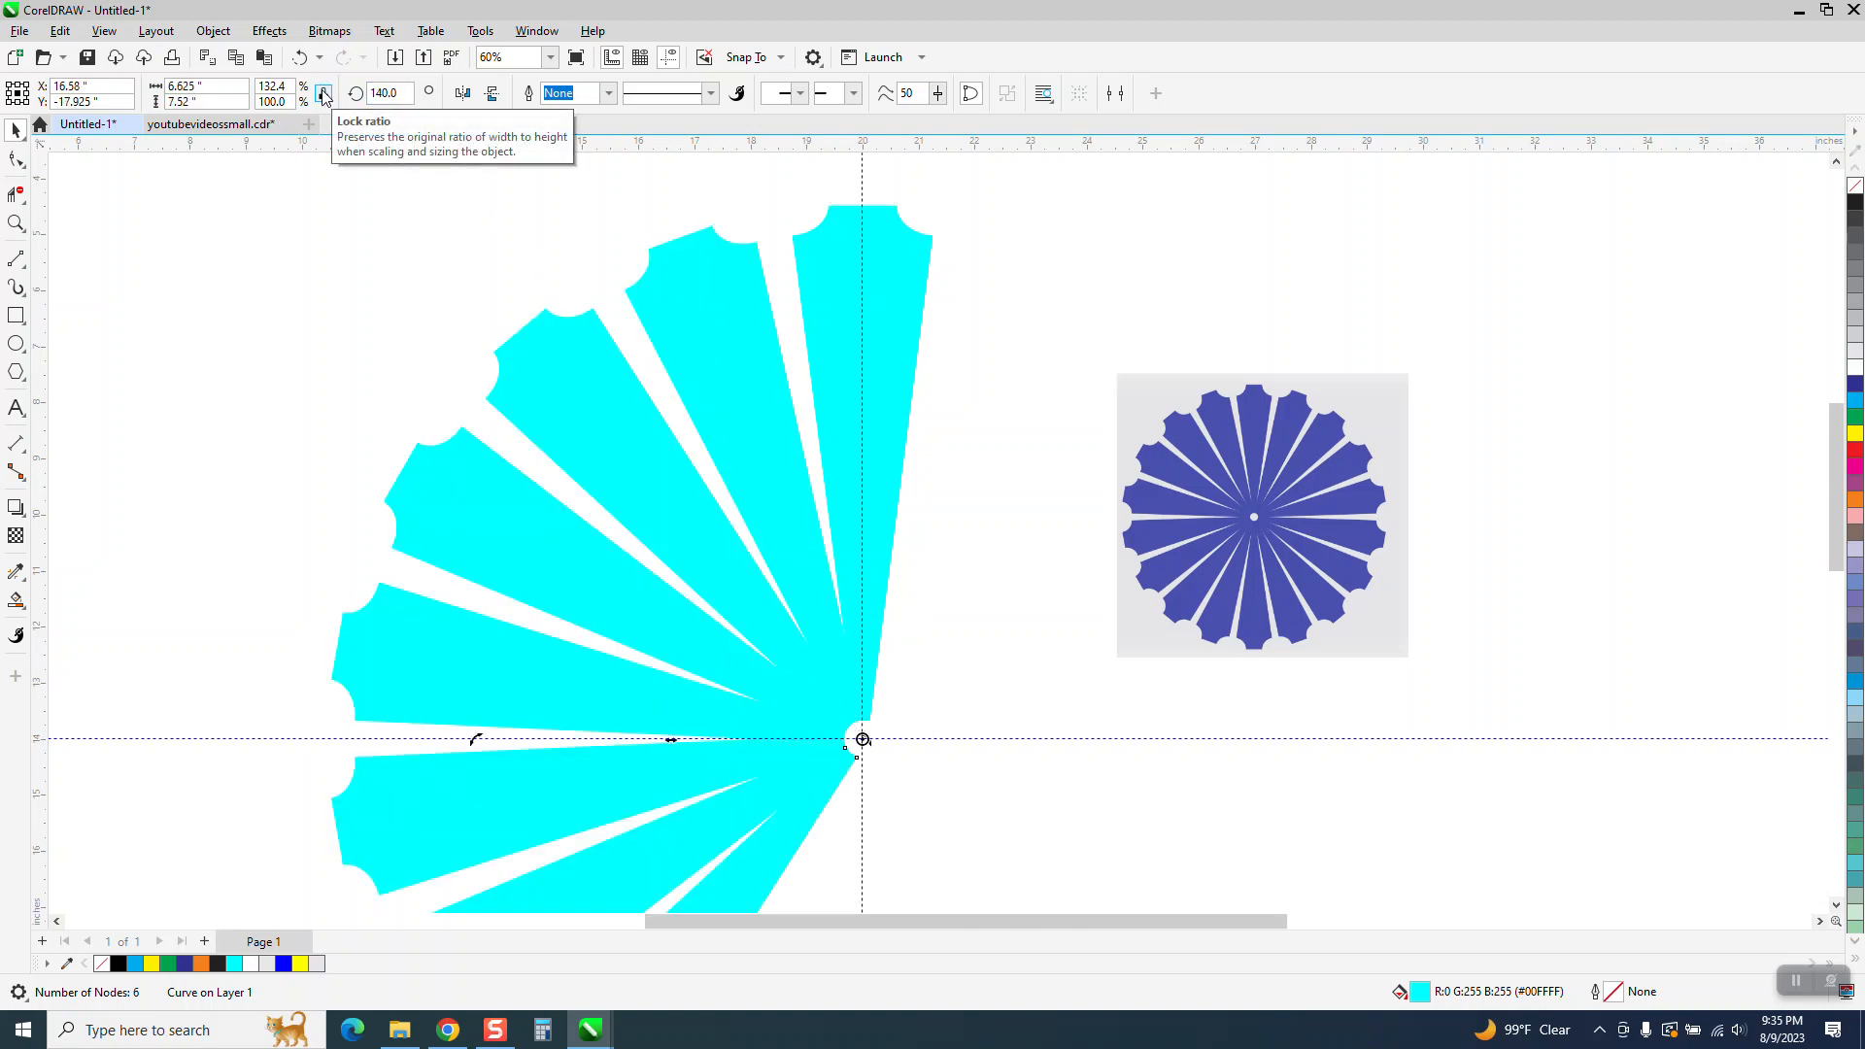
key(ctrl+r)
key(ctrl+r)
key(ctrl+r)
key(ctrl+r)
key(ctrl+r)
key(ctrl+r)
key(ctrl+r)
key(ctrl+r)
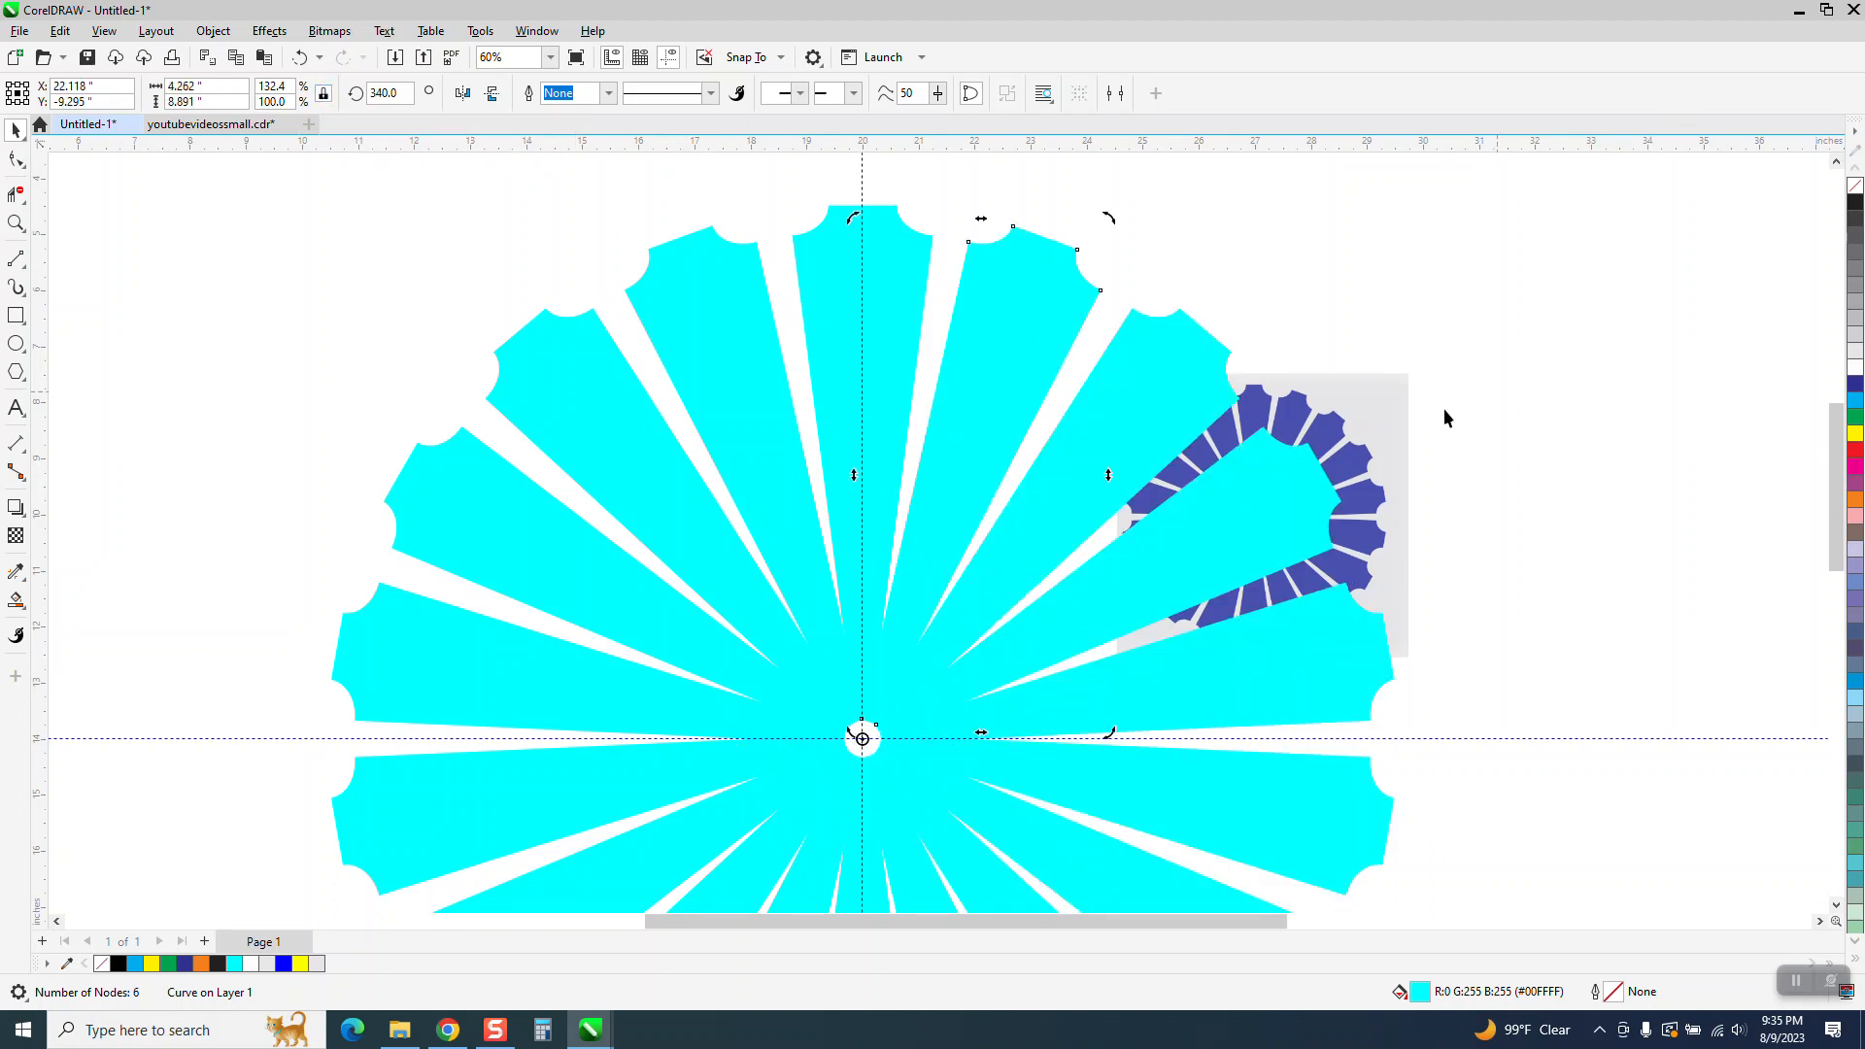
Move the reference image out from under the rosette to the clear area at its upper right
drag(1391, 404, 1840, 353)
click(1535, 400)
drag(1363, 396, 1680, 262)
scroll(874, 304, down, 4)
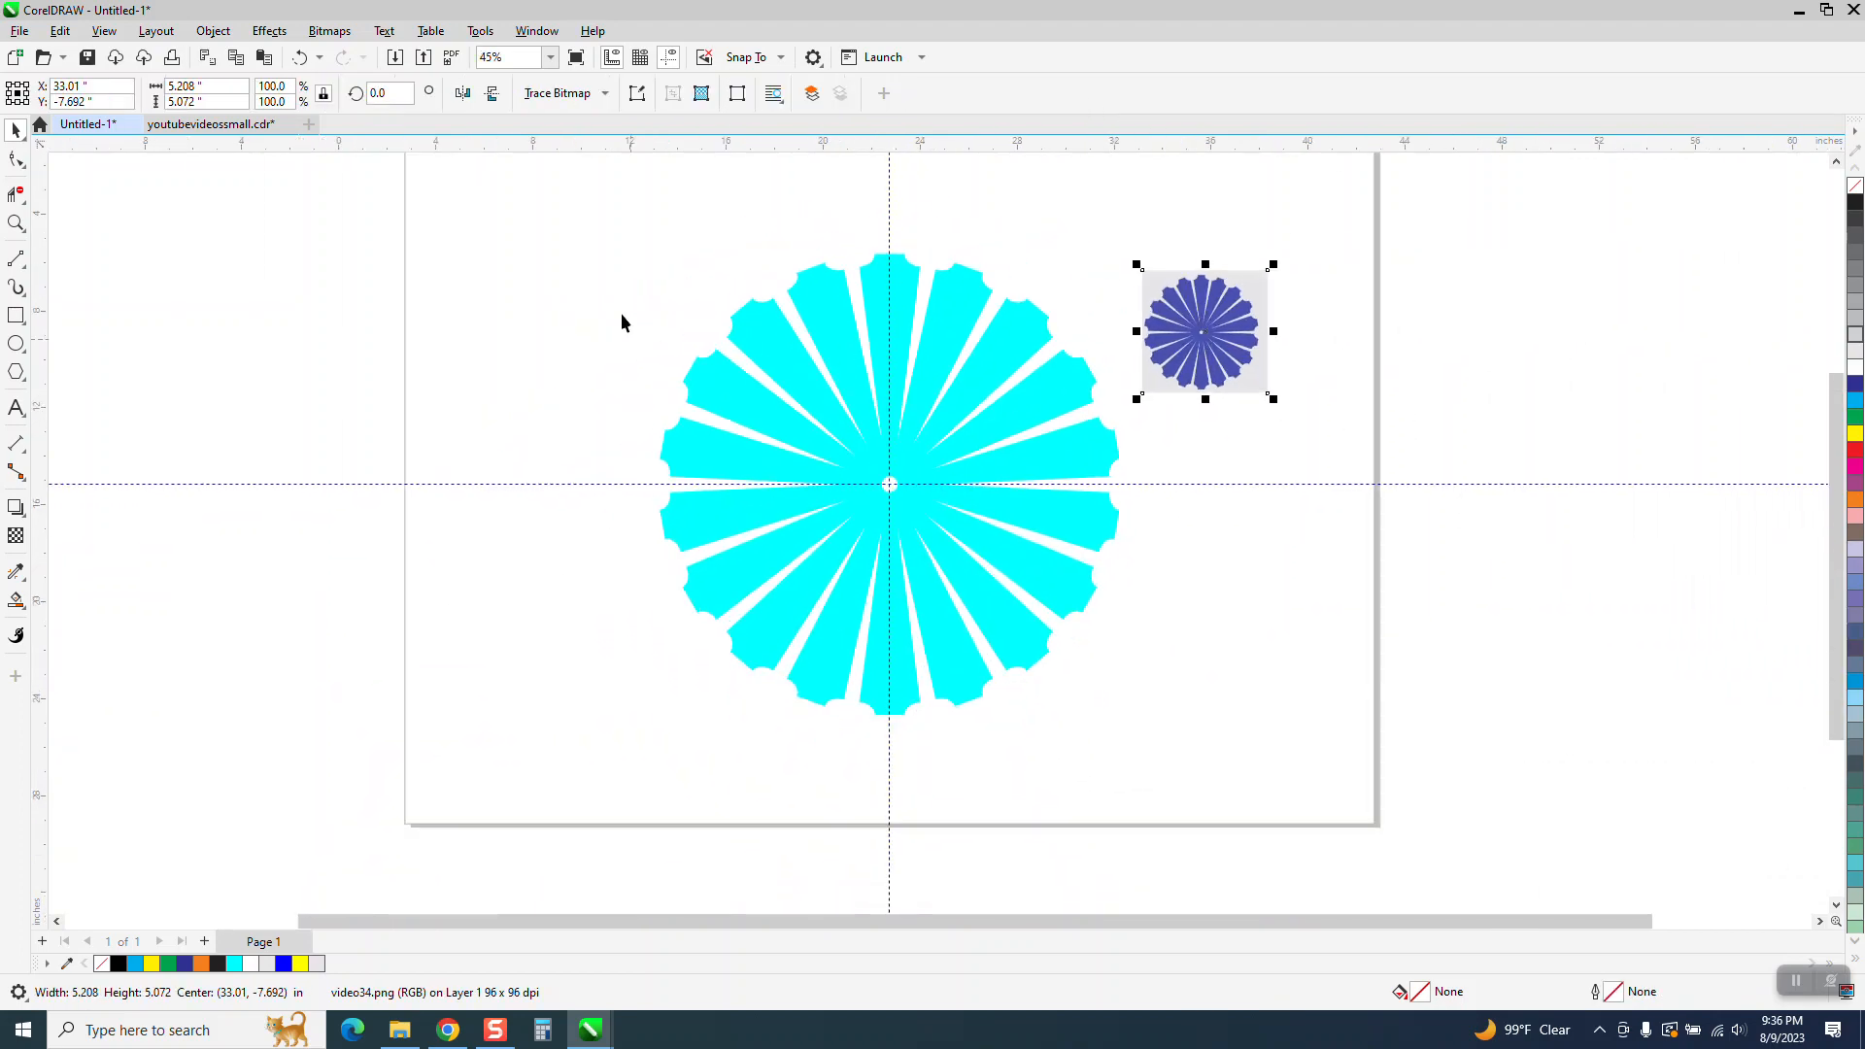
Select all 18 wedges and fill them with dark blue (C100 M100 Y0 K0) to match the reference image
drag(1139, 745, 1139, 746)
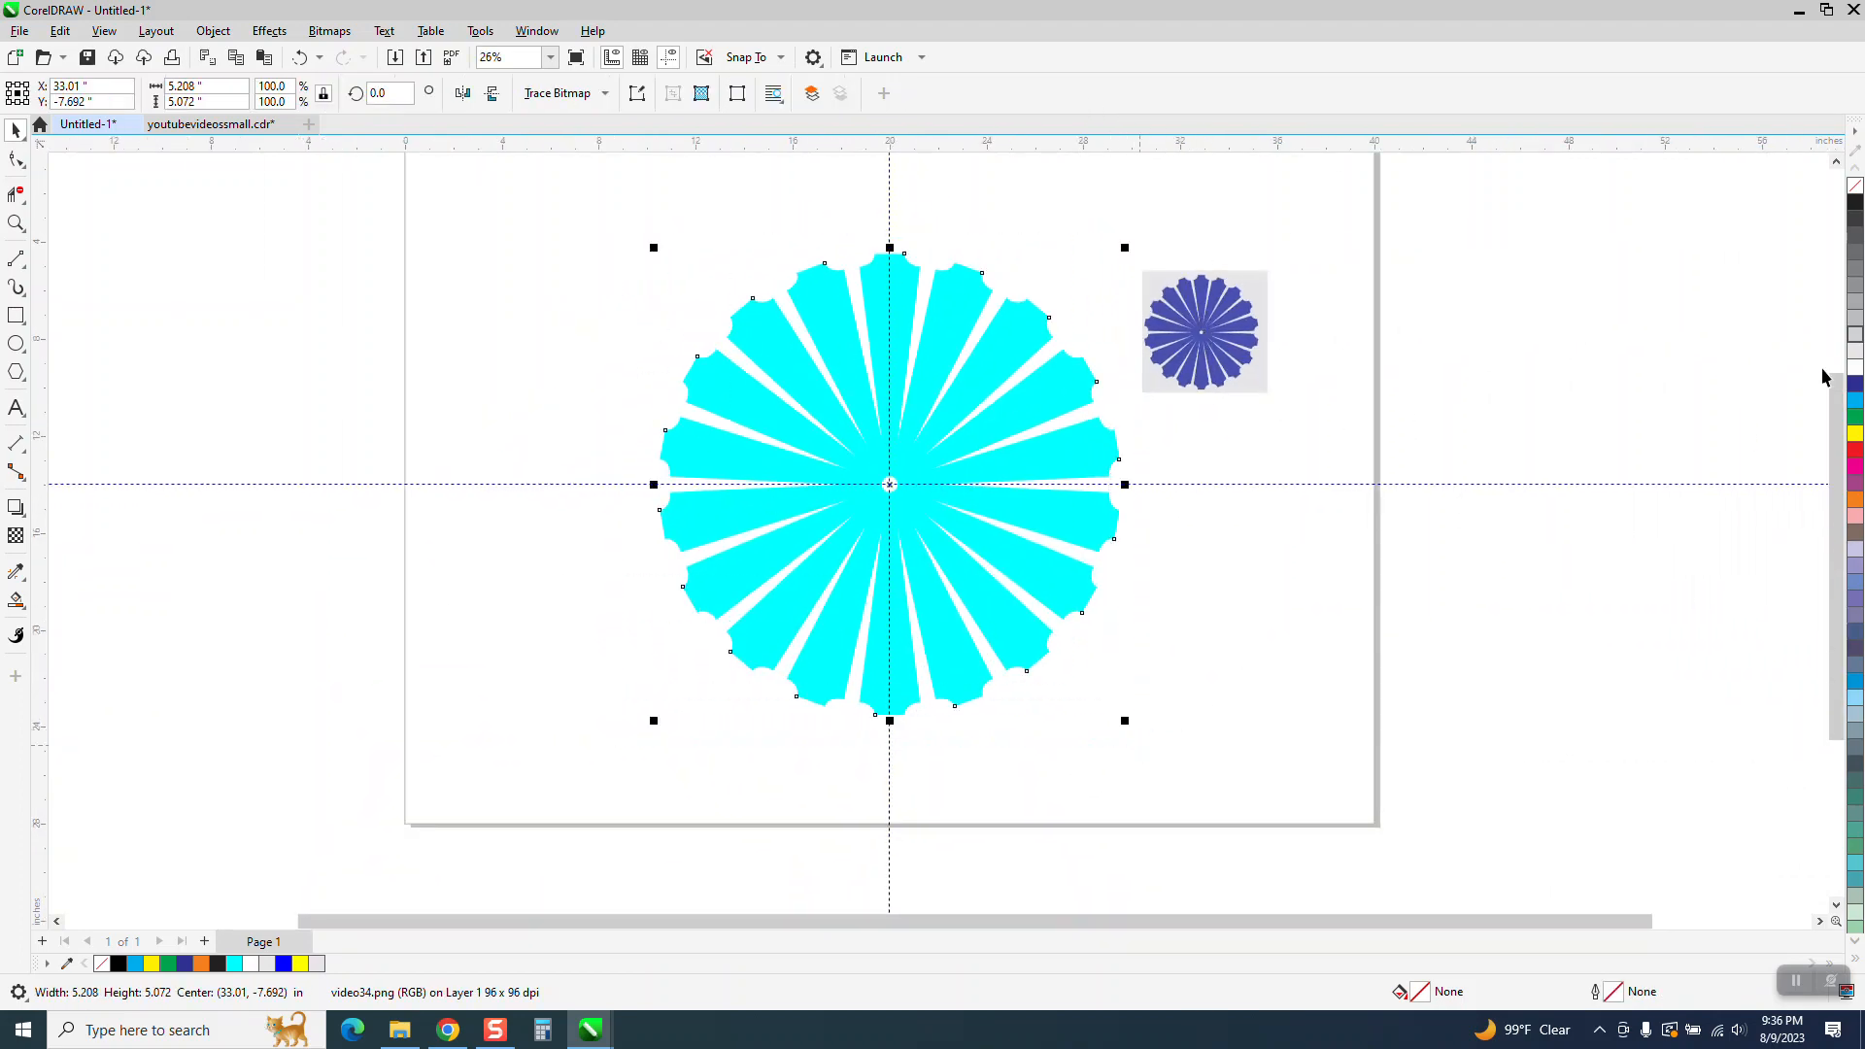
click(1855, 412)
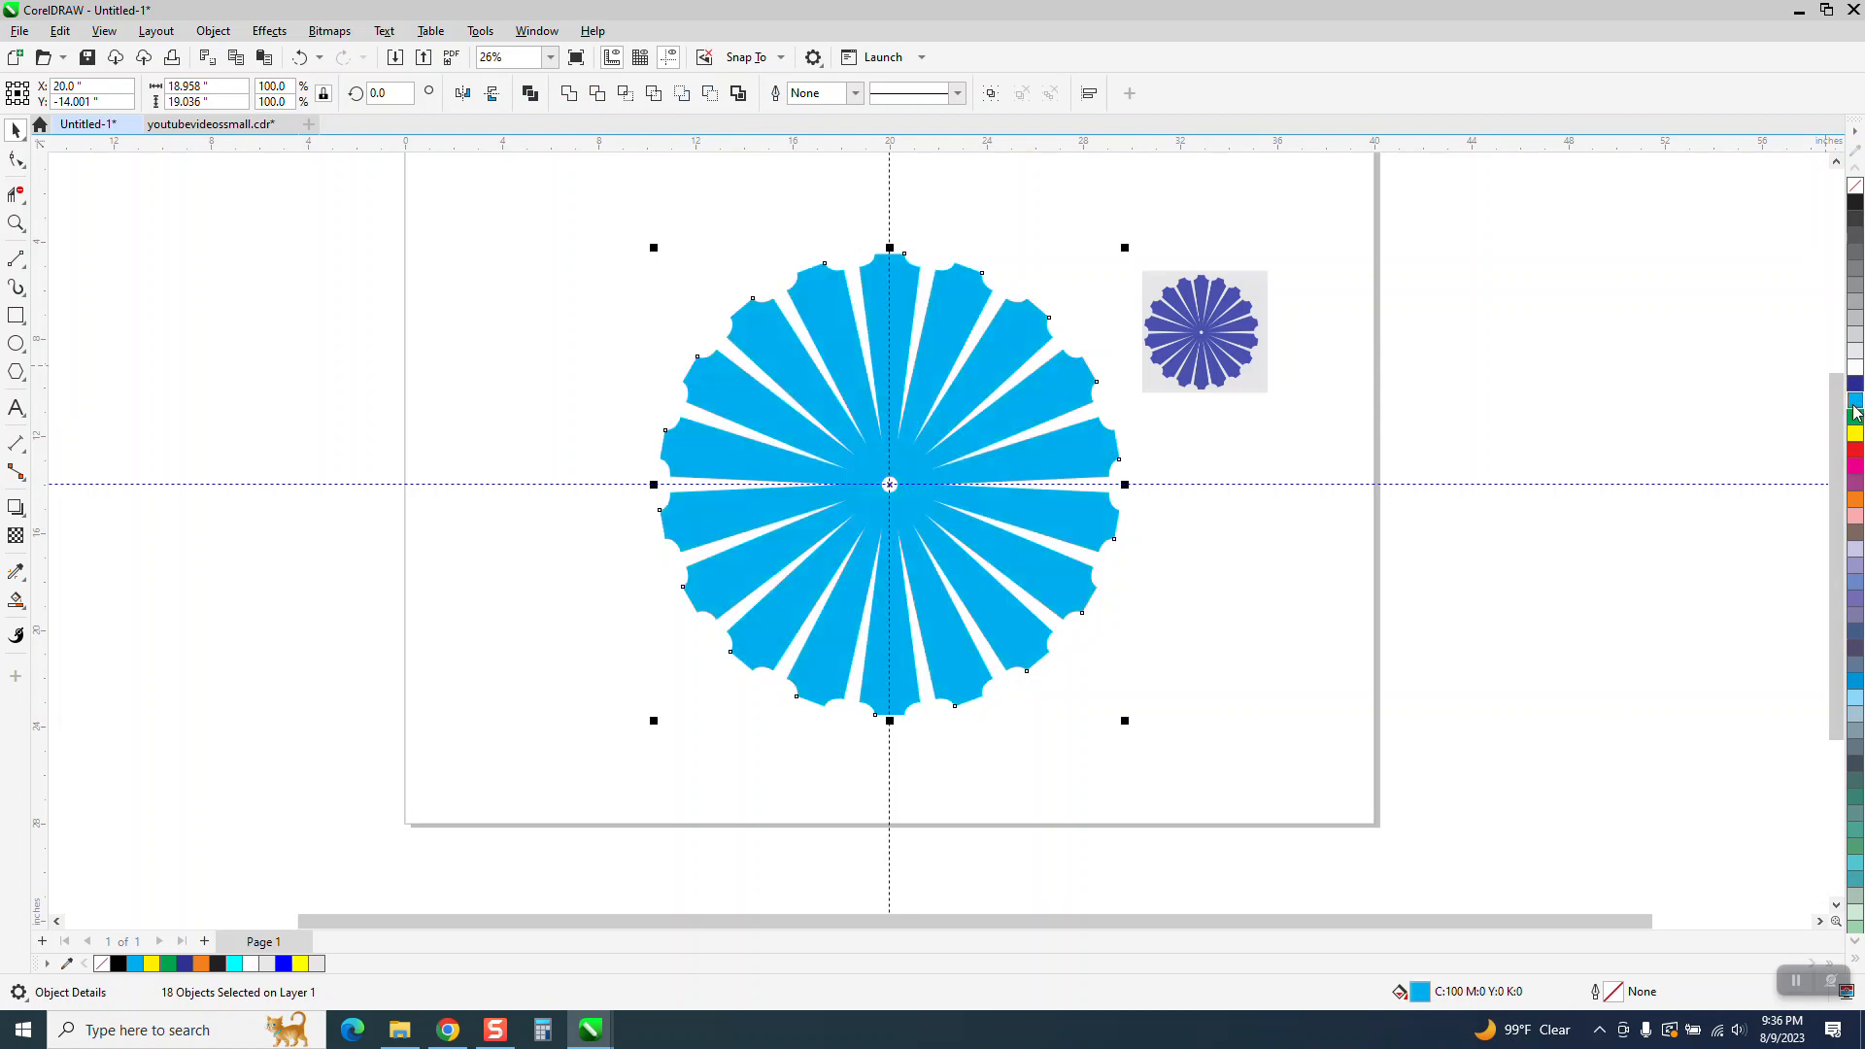
click(1856, 384)
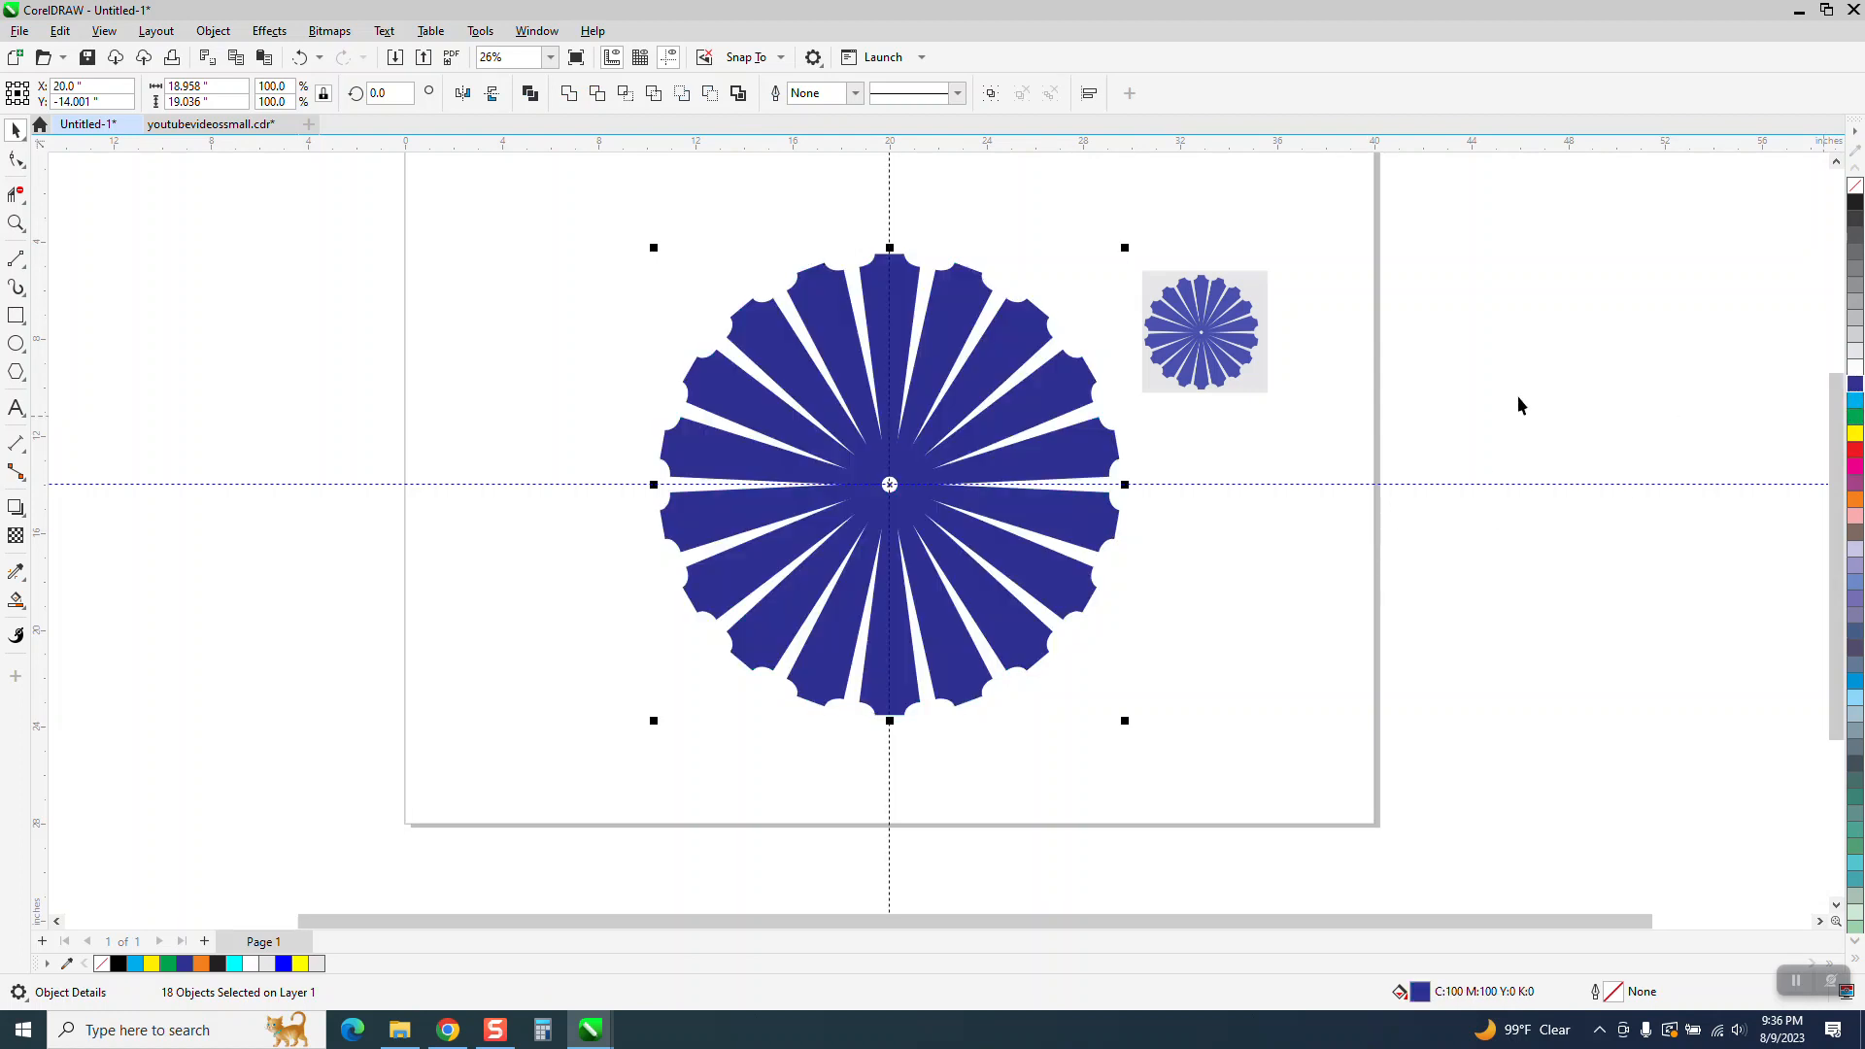
click(16, 223)
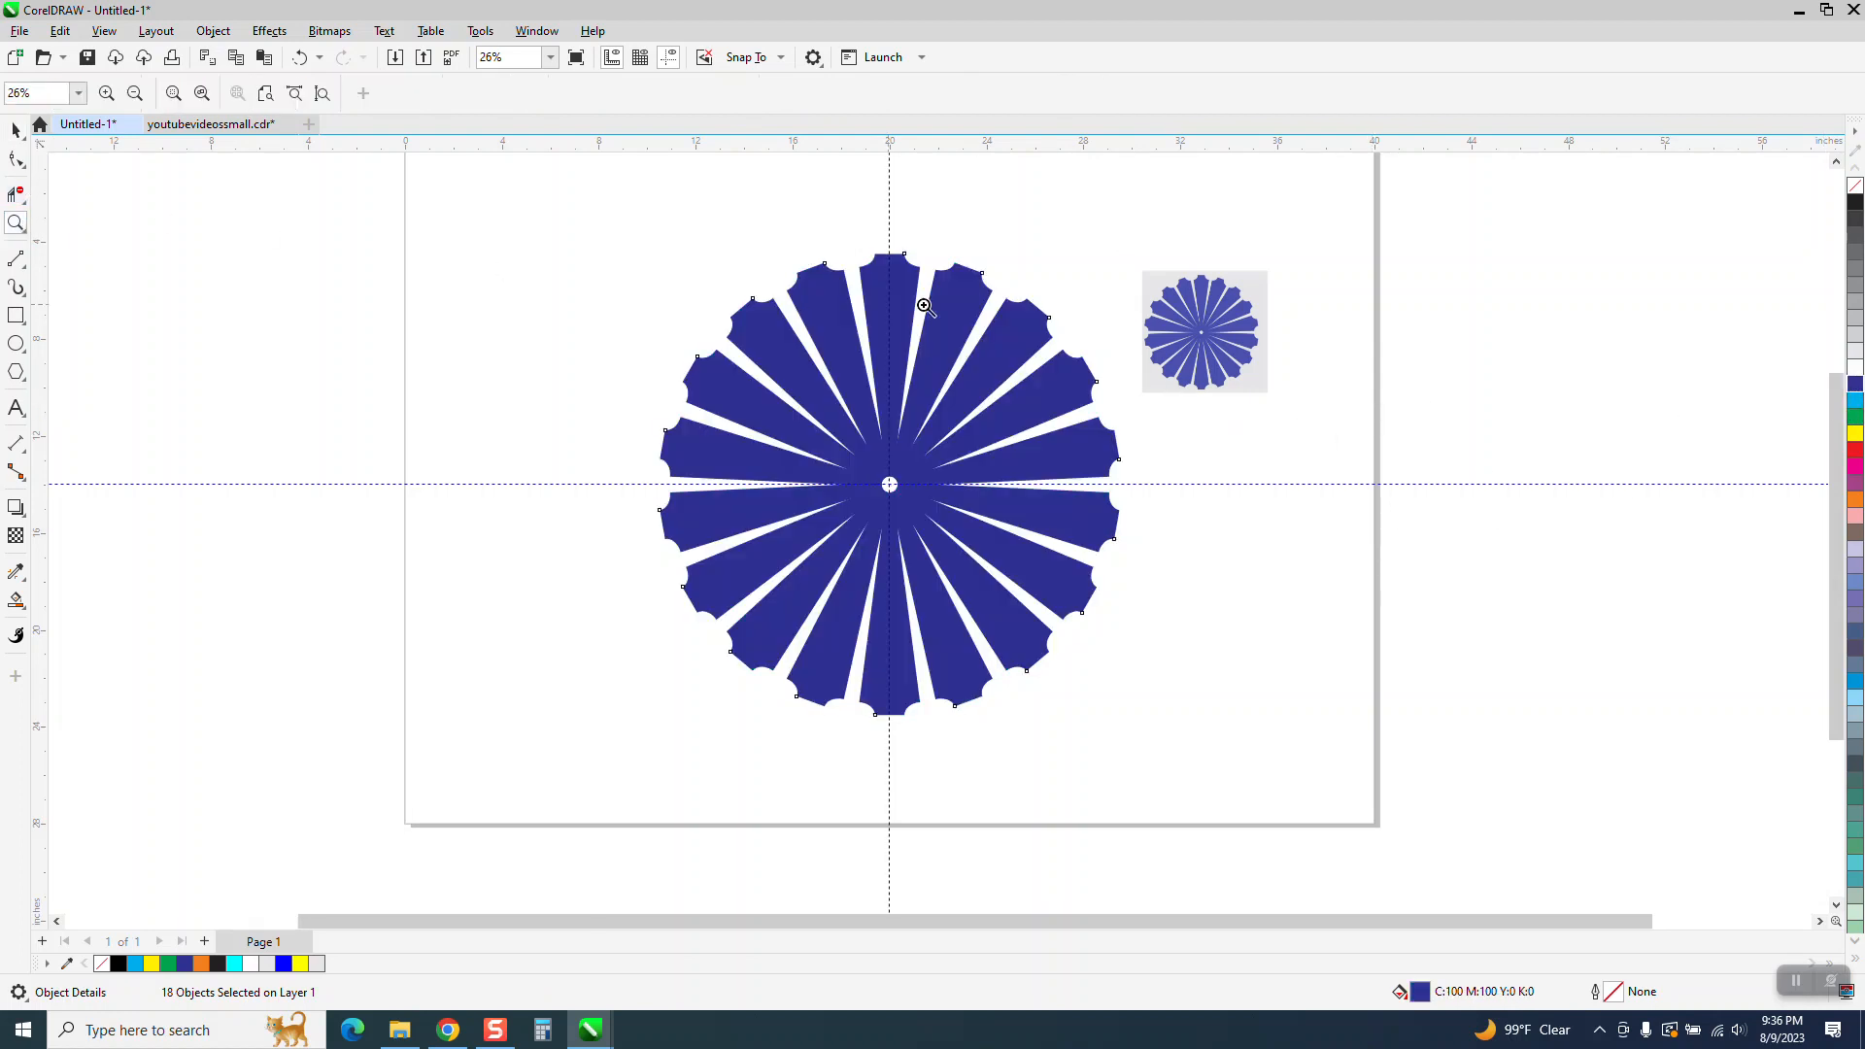
Undo the dark blue fill, the reference image move and the rotated duplications until only the single cyan wedge remains
drag(1163, 305, 1290, 404)
scroll(1289, 404, down, 3)
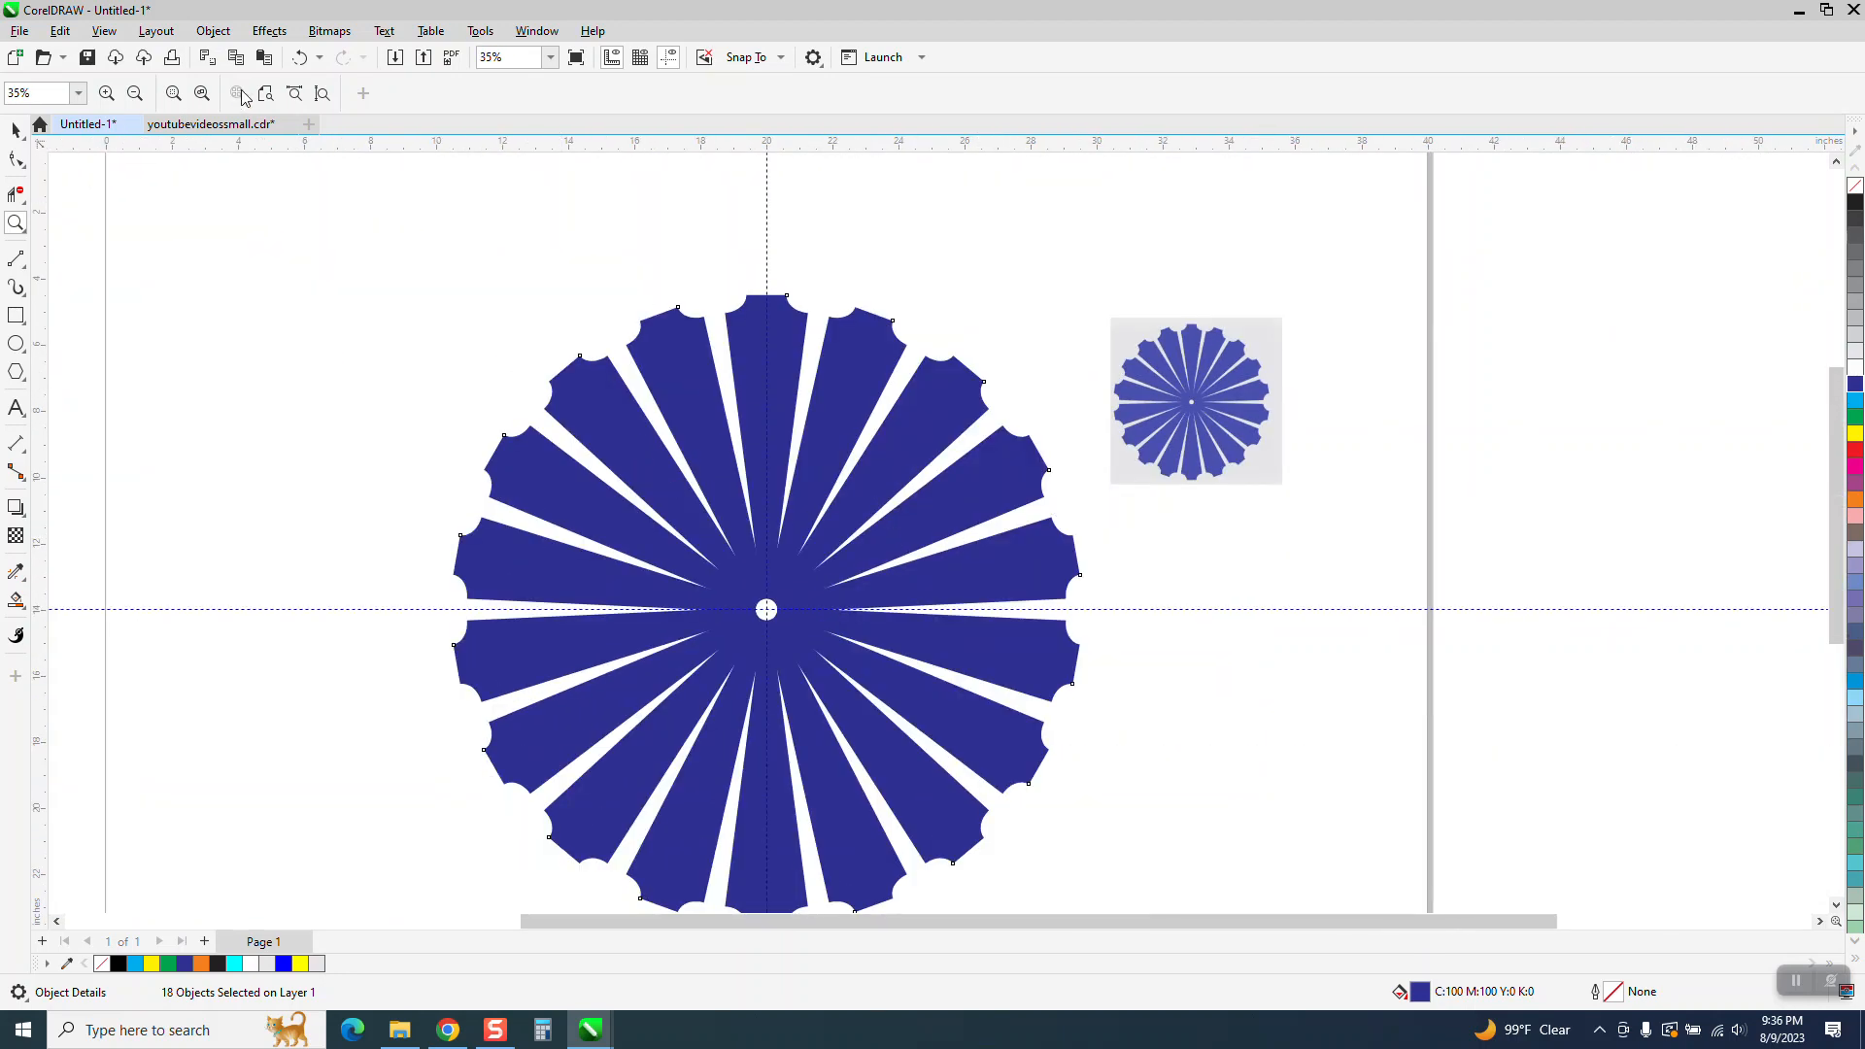
click(299, 57)
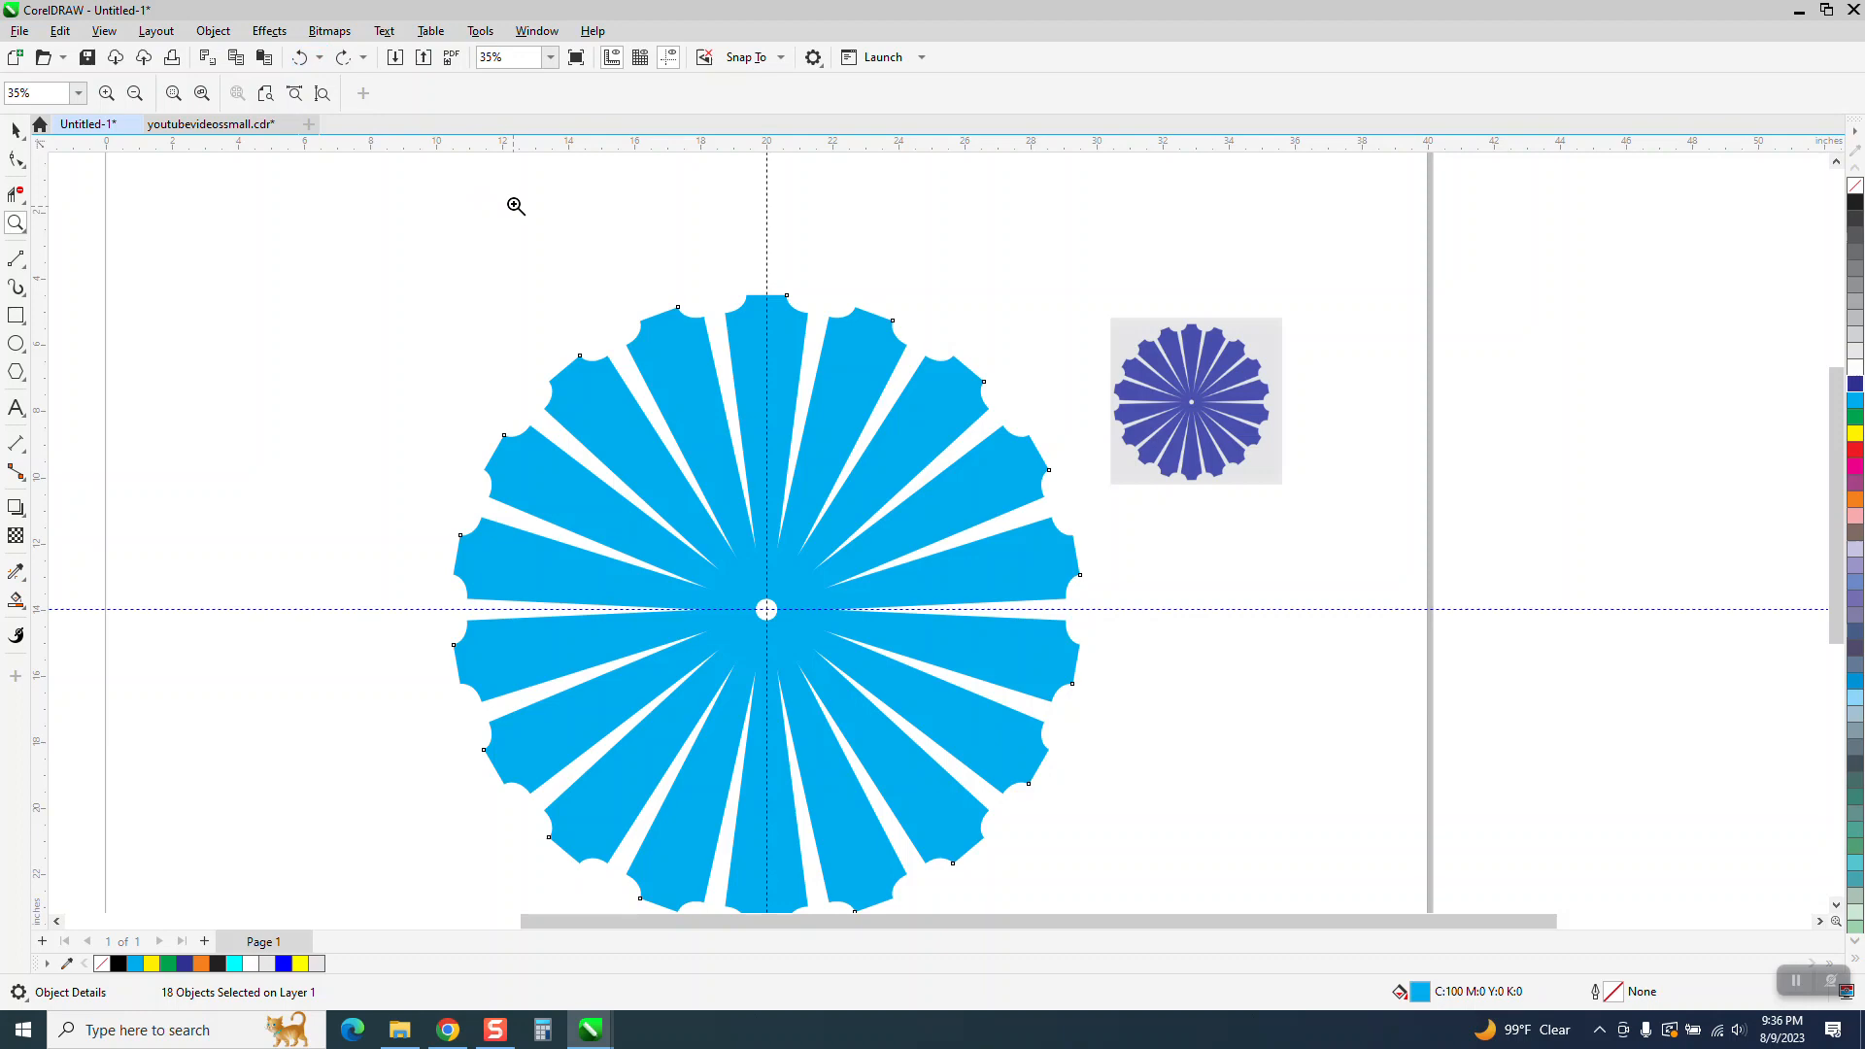
click(343, 57)
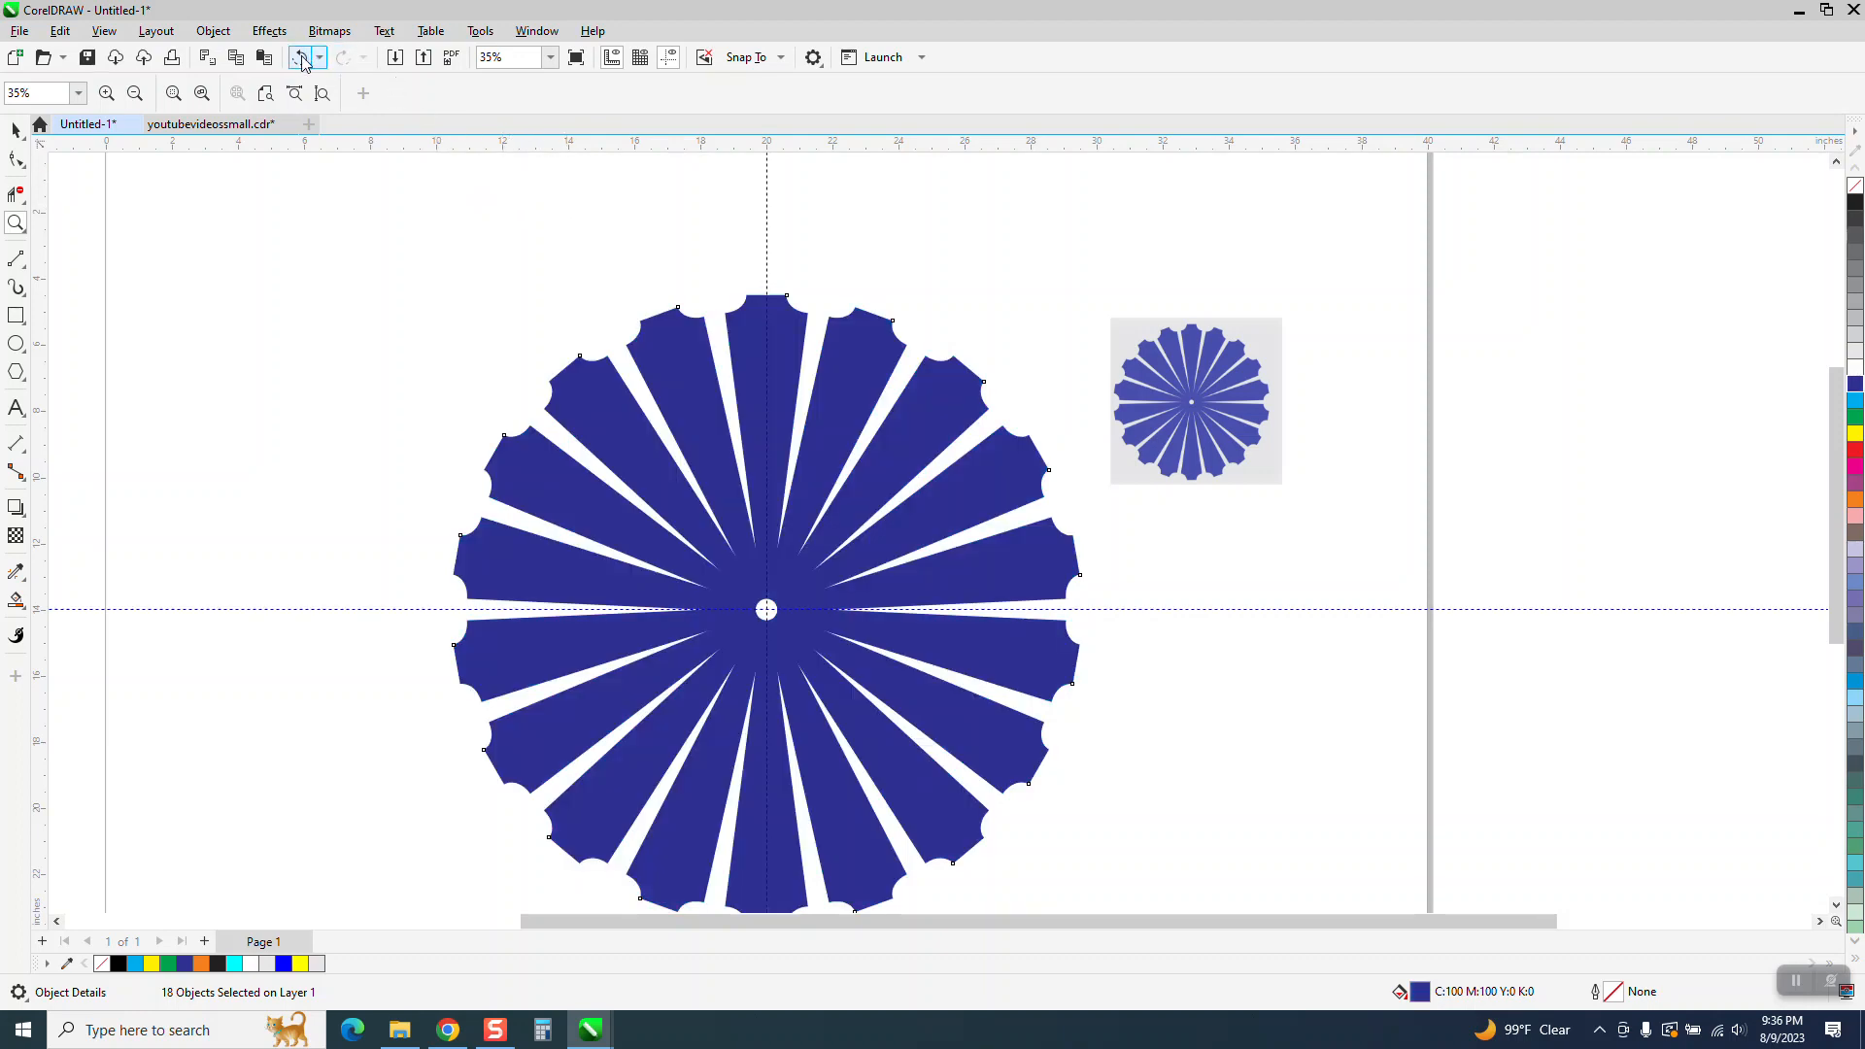
click(299, 58)
click(297, 59)
click(294, 62)
click(293, 63)
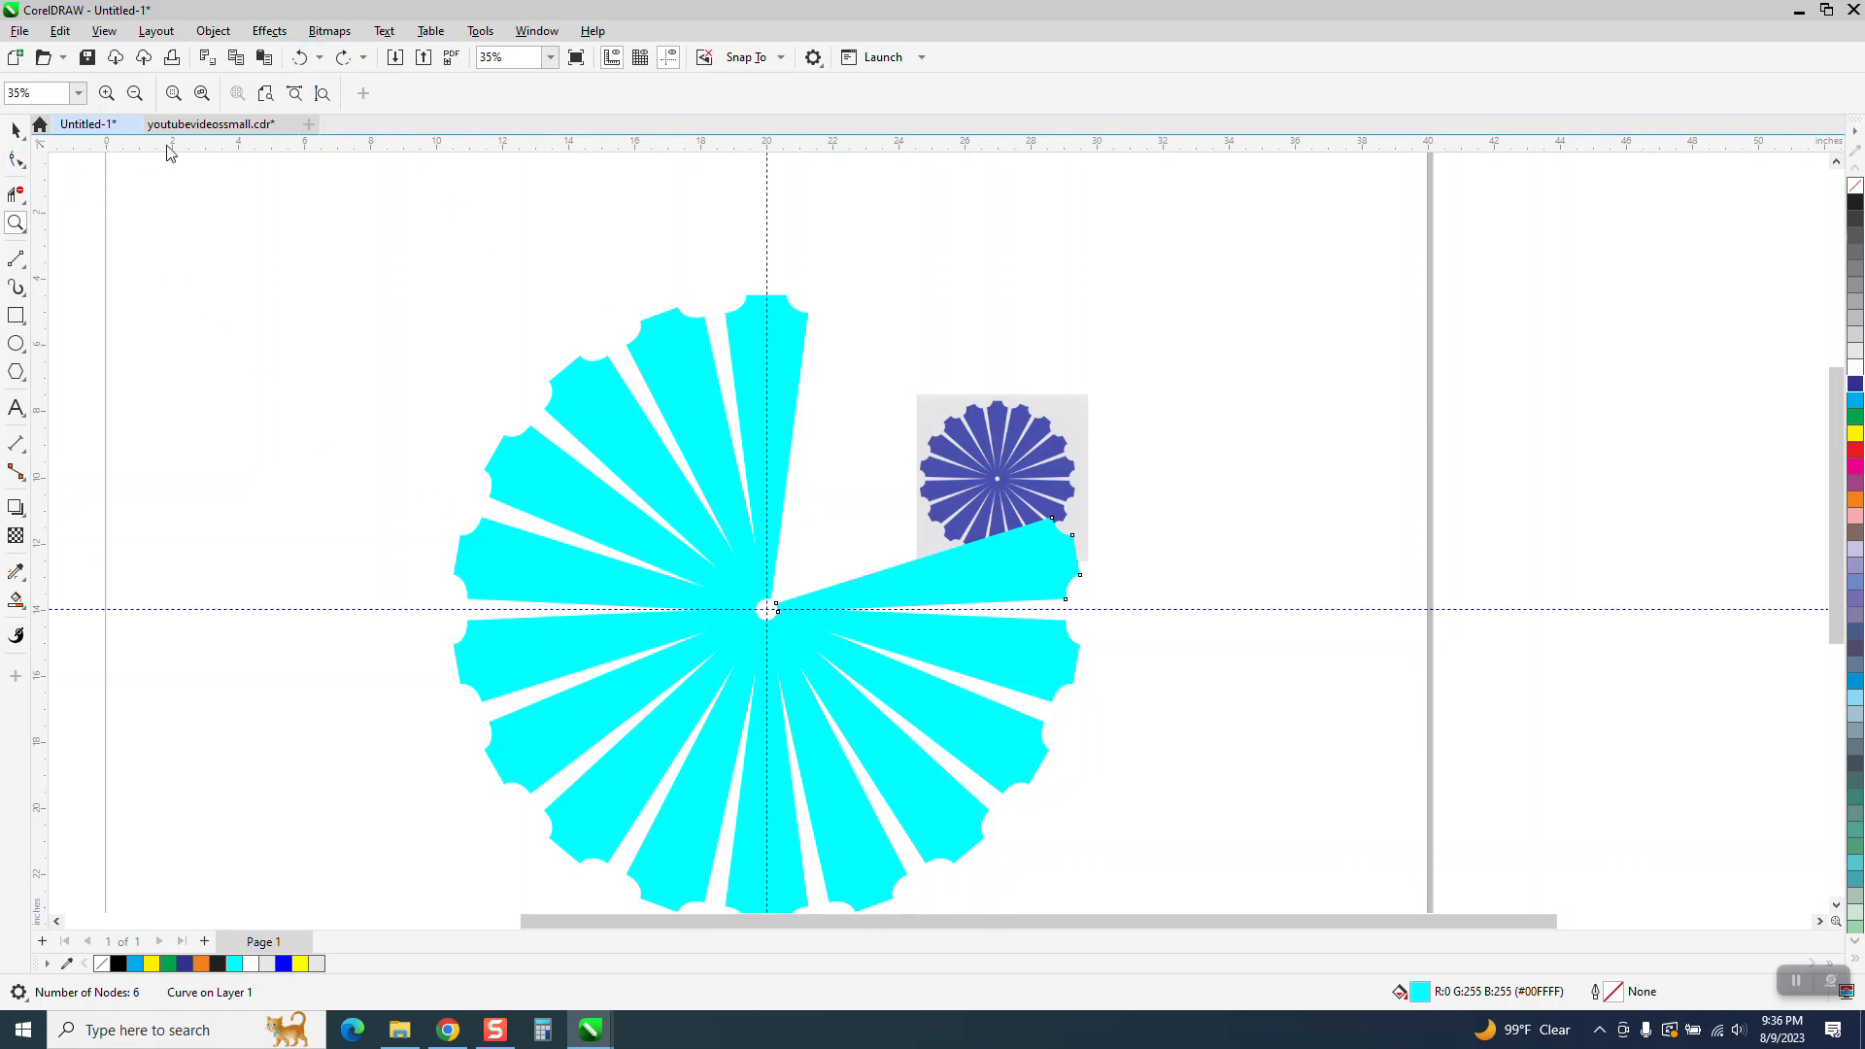
click(300, 59)
click(300, 58)
click(300, 58)
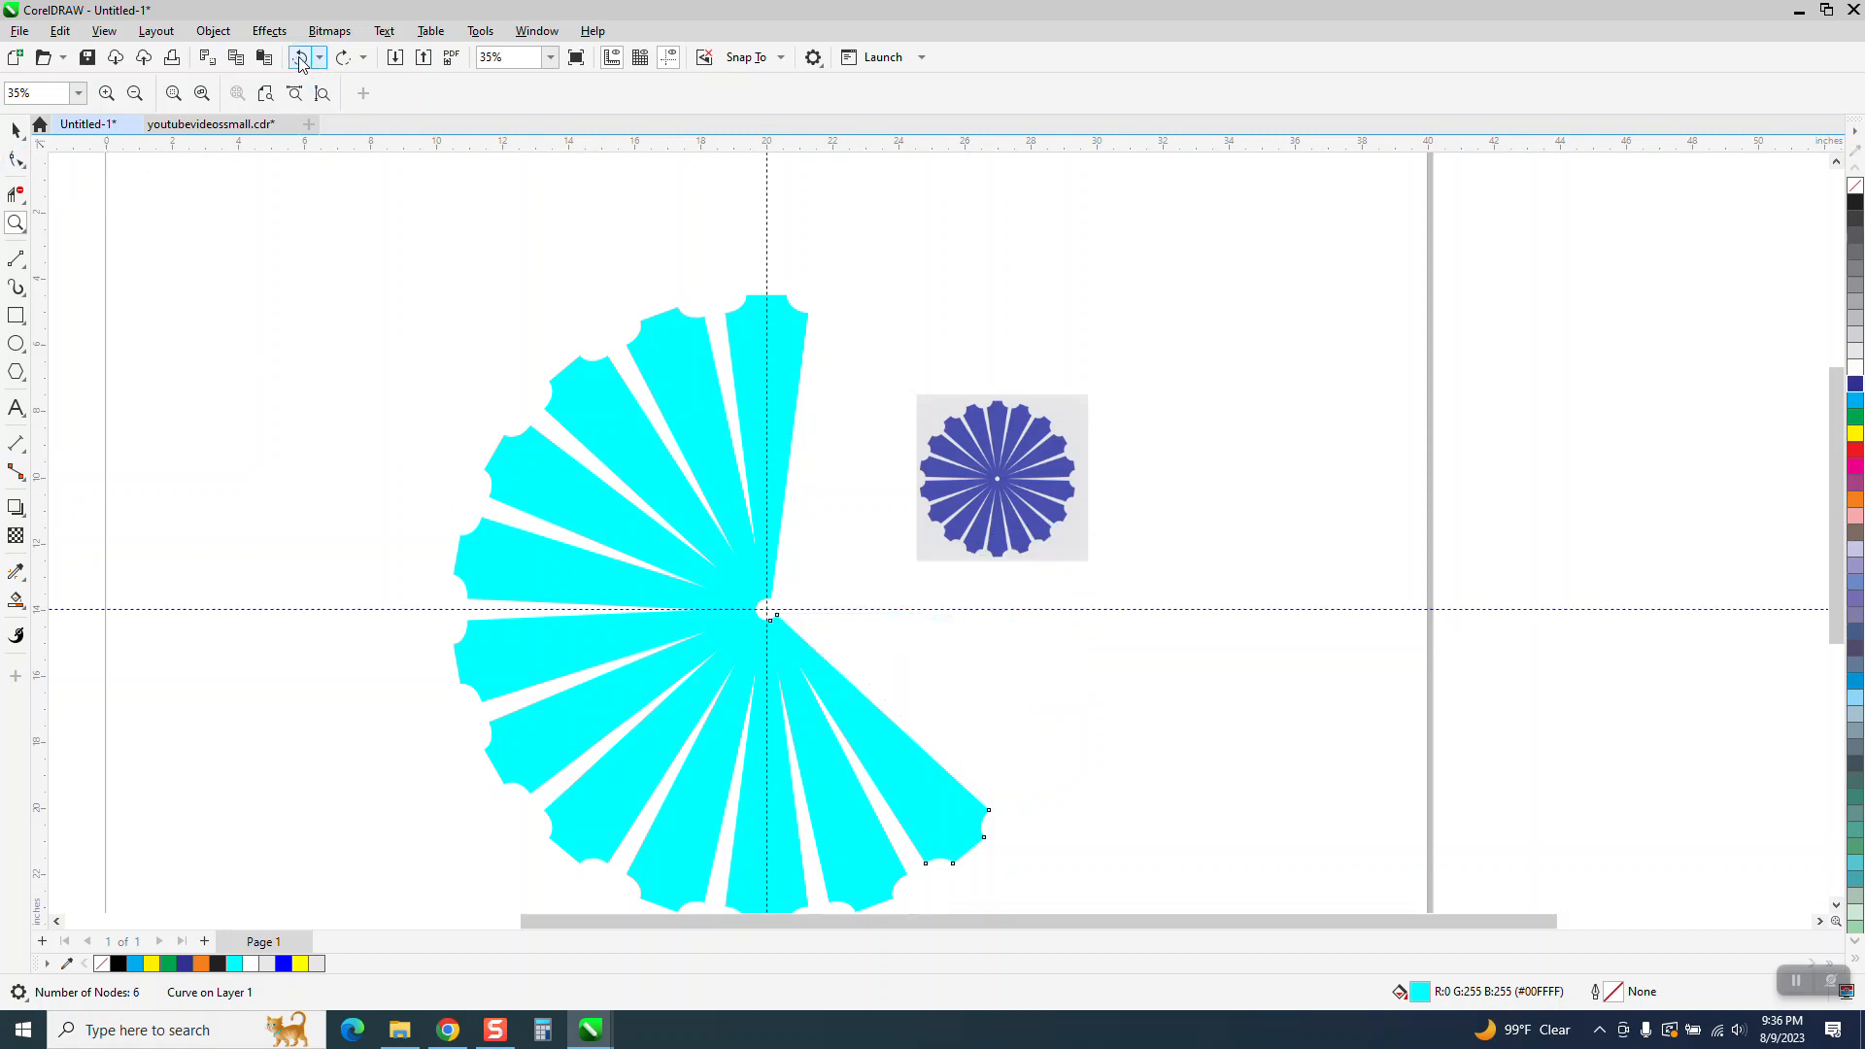
click(300, 59)
click(301, 58)
click(301, 58)
click(300, 58)
click(300, 59)
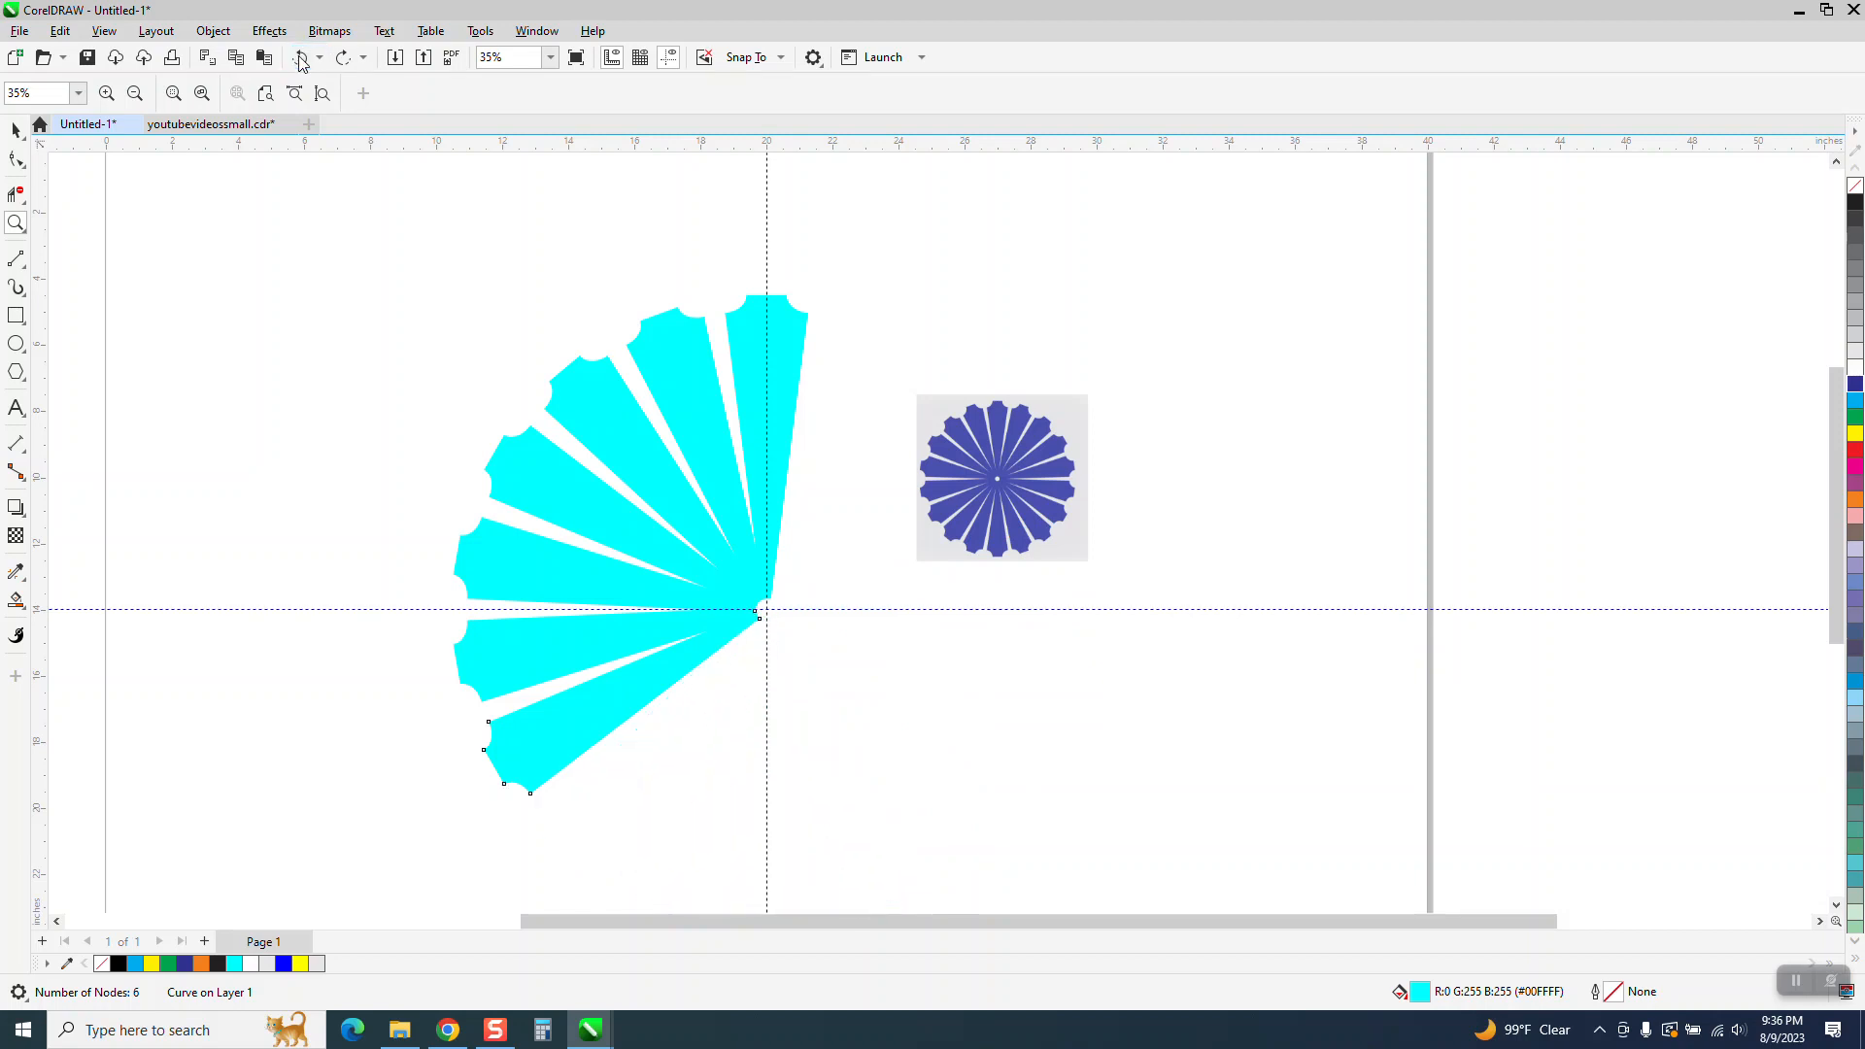
click(300, 58)
click(301, 58)
click(300, 59)
click(300, 59)
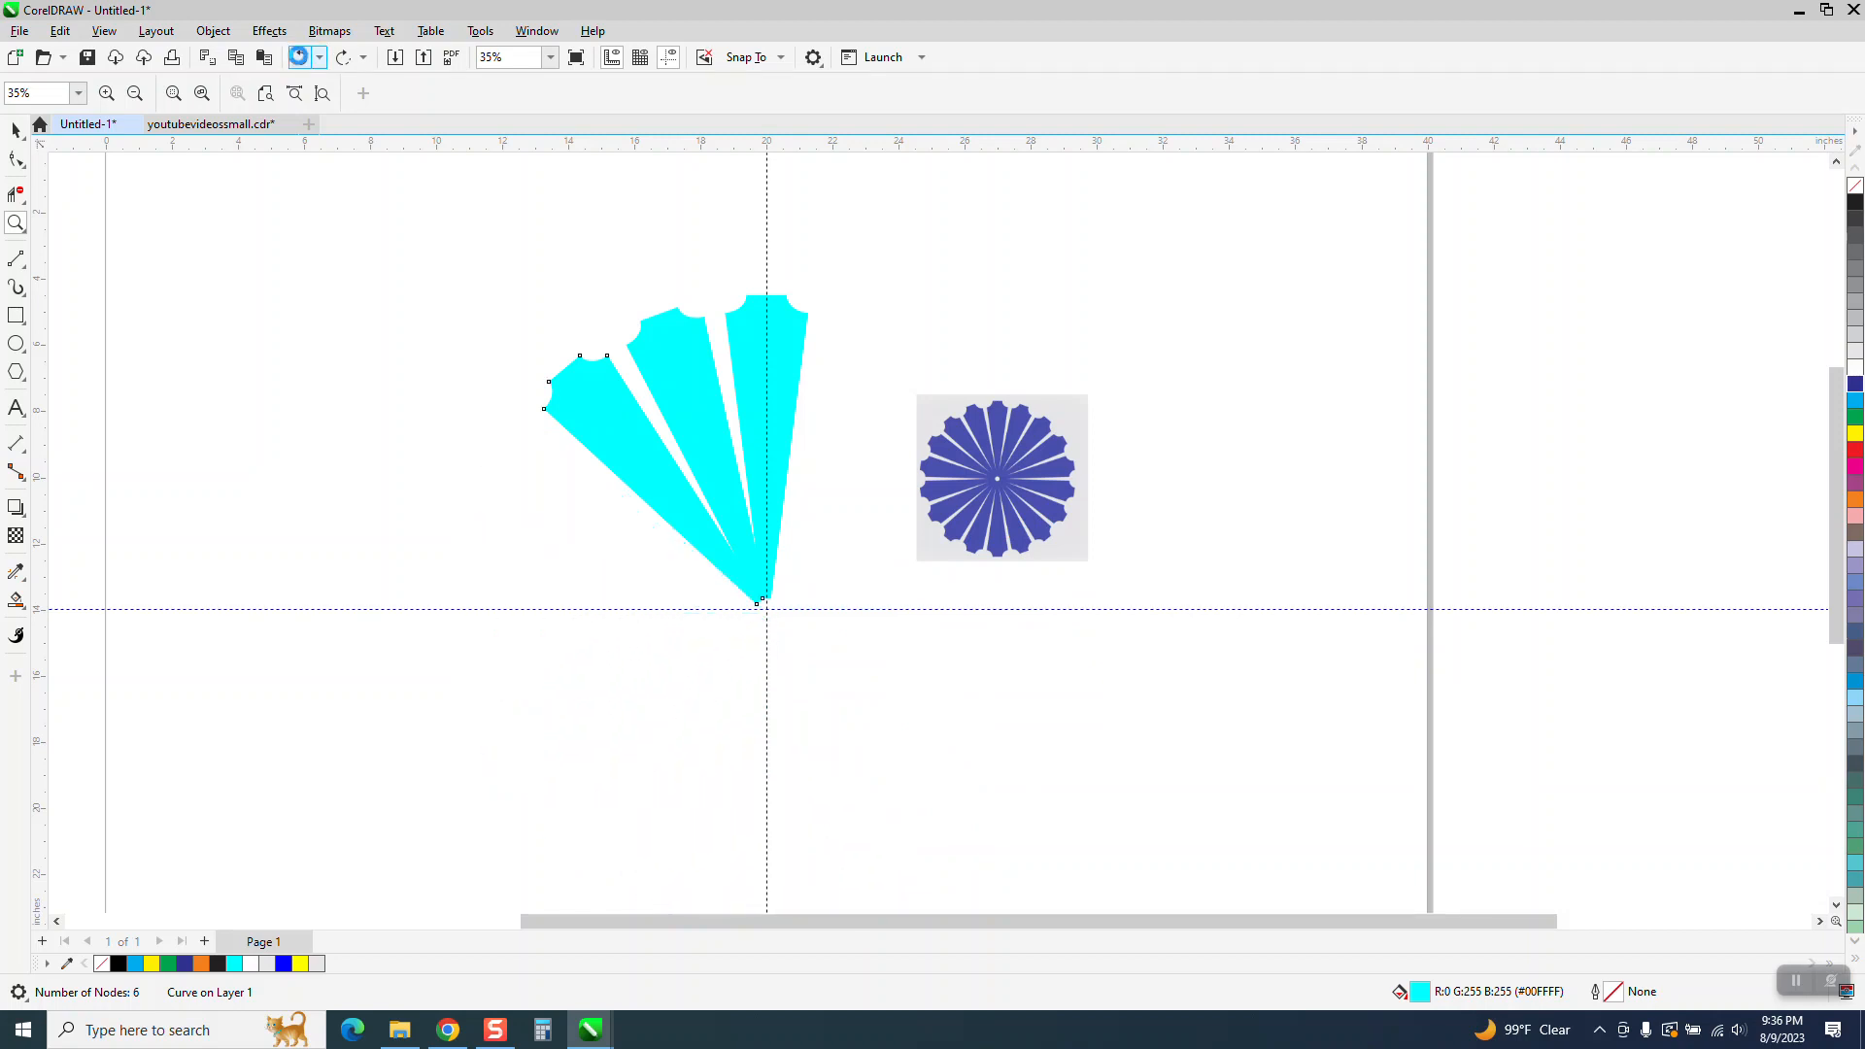
click(300, 58)
click(300, 58)
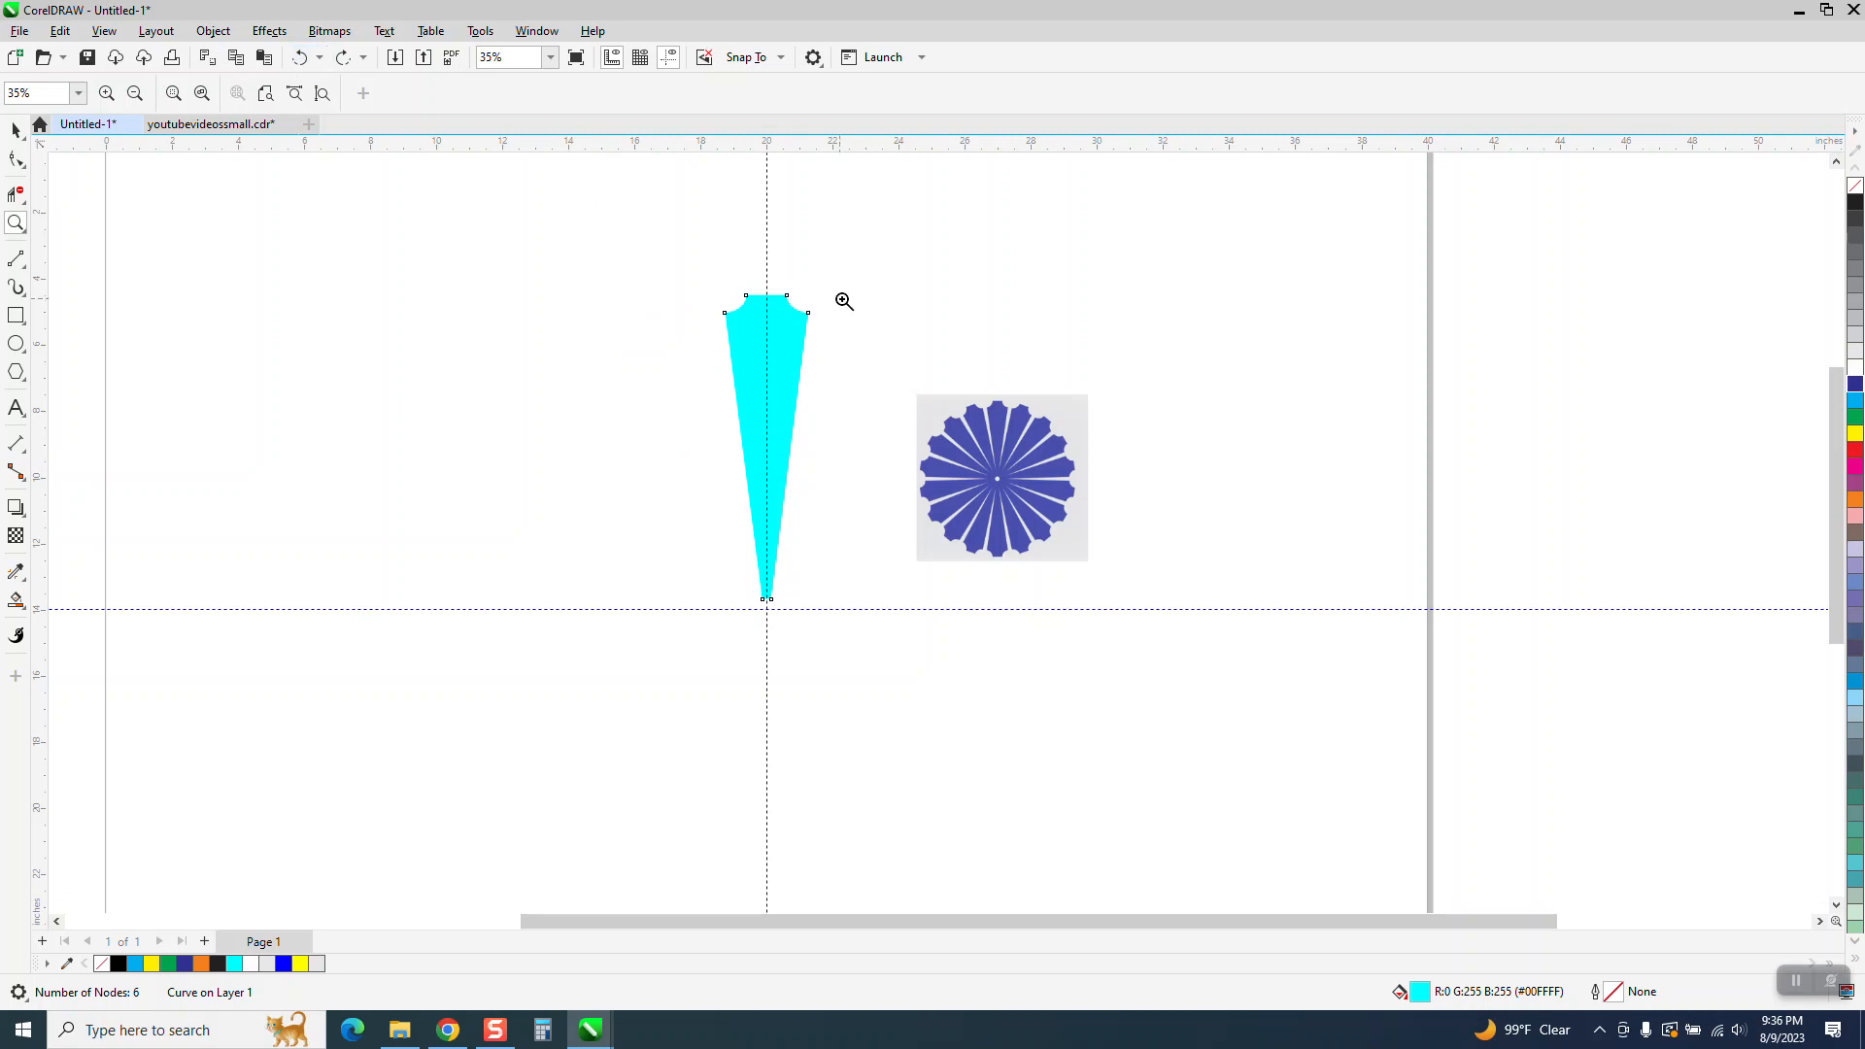
click(13, 129)
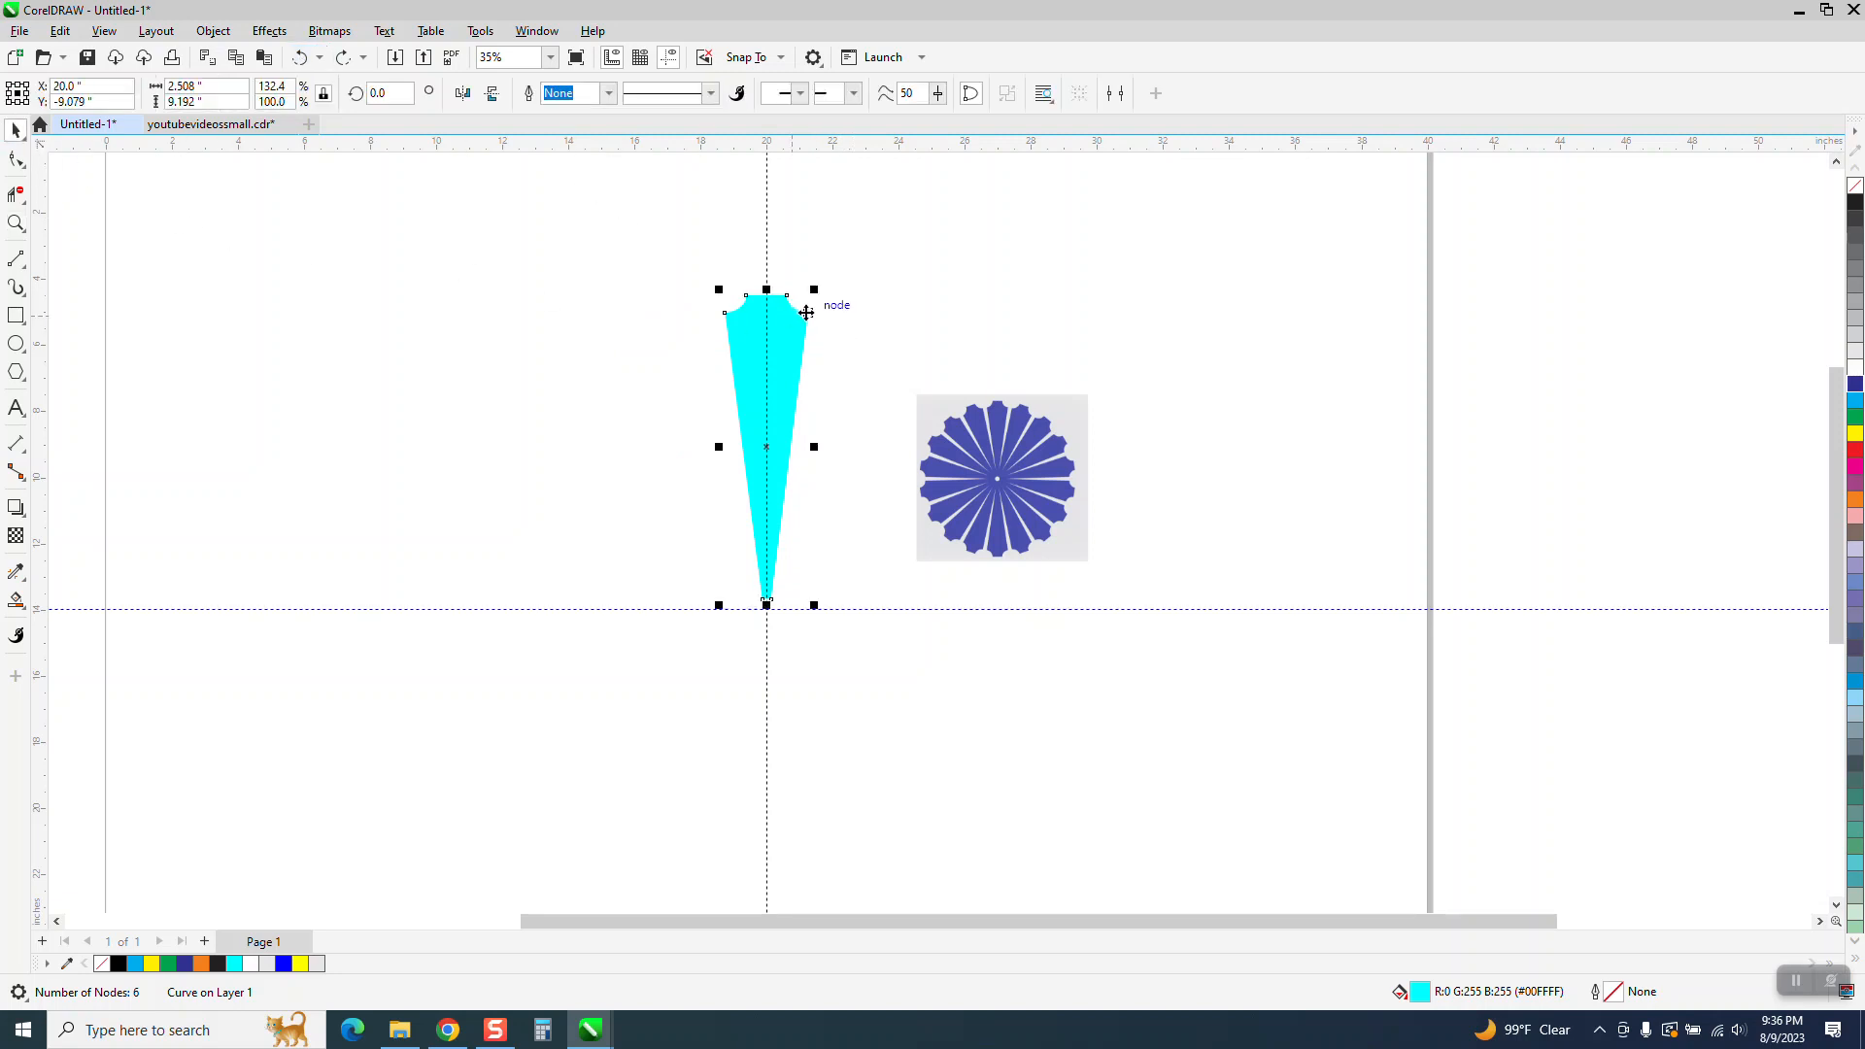
drag(799, 323, 891, 321)
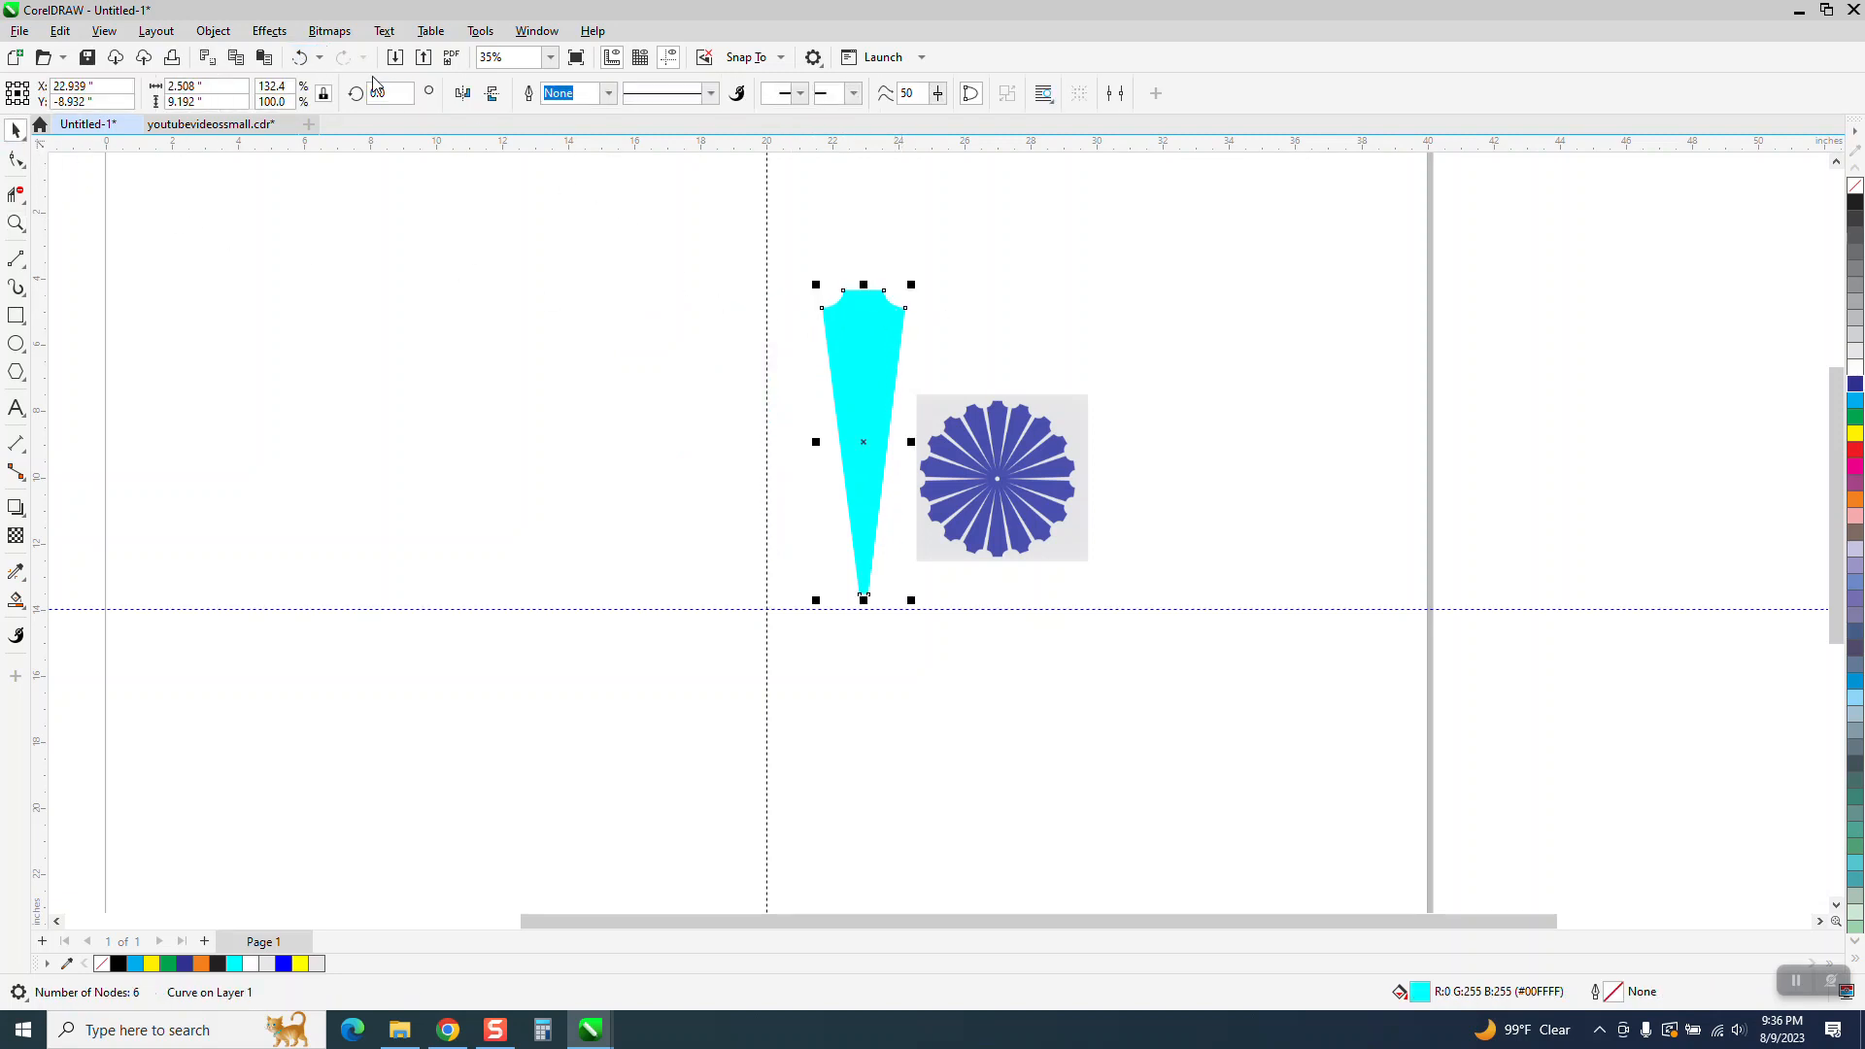
click(300, 58)
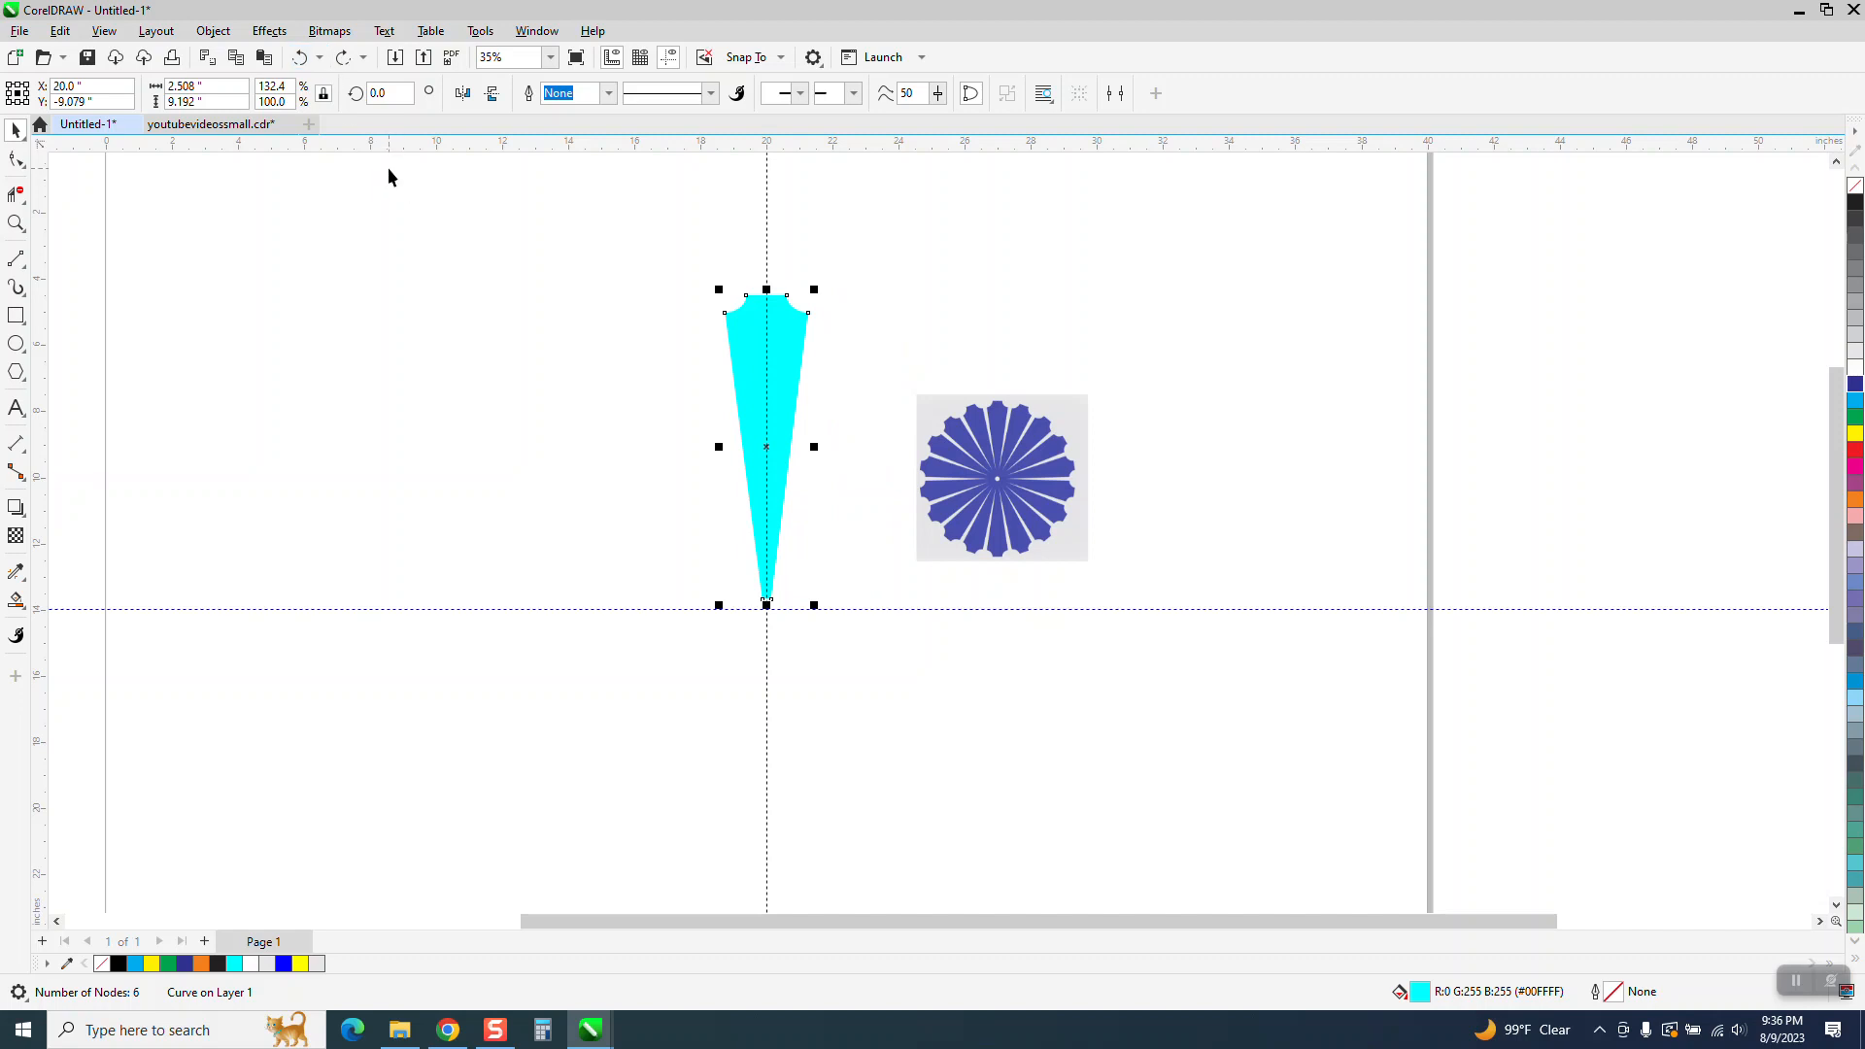
Give the wedge a vertical fountain fill from cyan at its wide end through light blue and yellow to dark blue at its tip
click(24, 581)
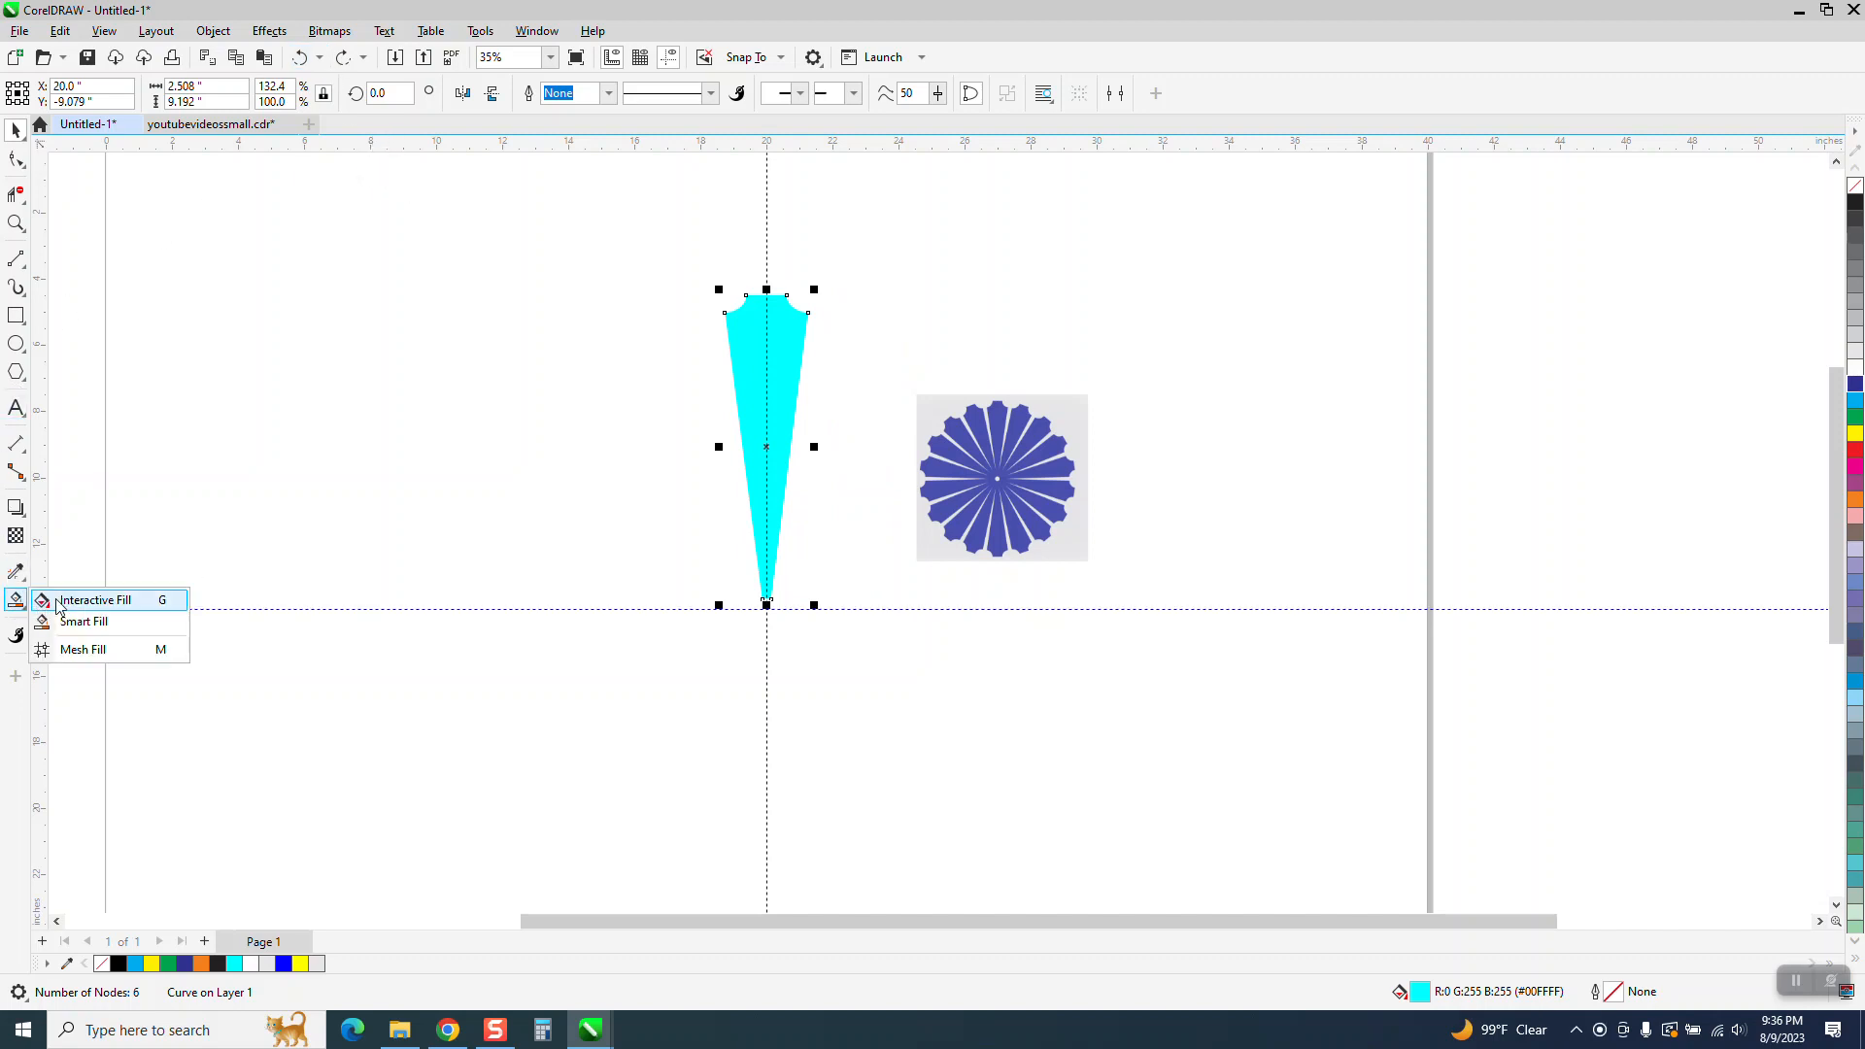
click(68, 596)
drag(783, 318, 767, 585)
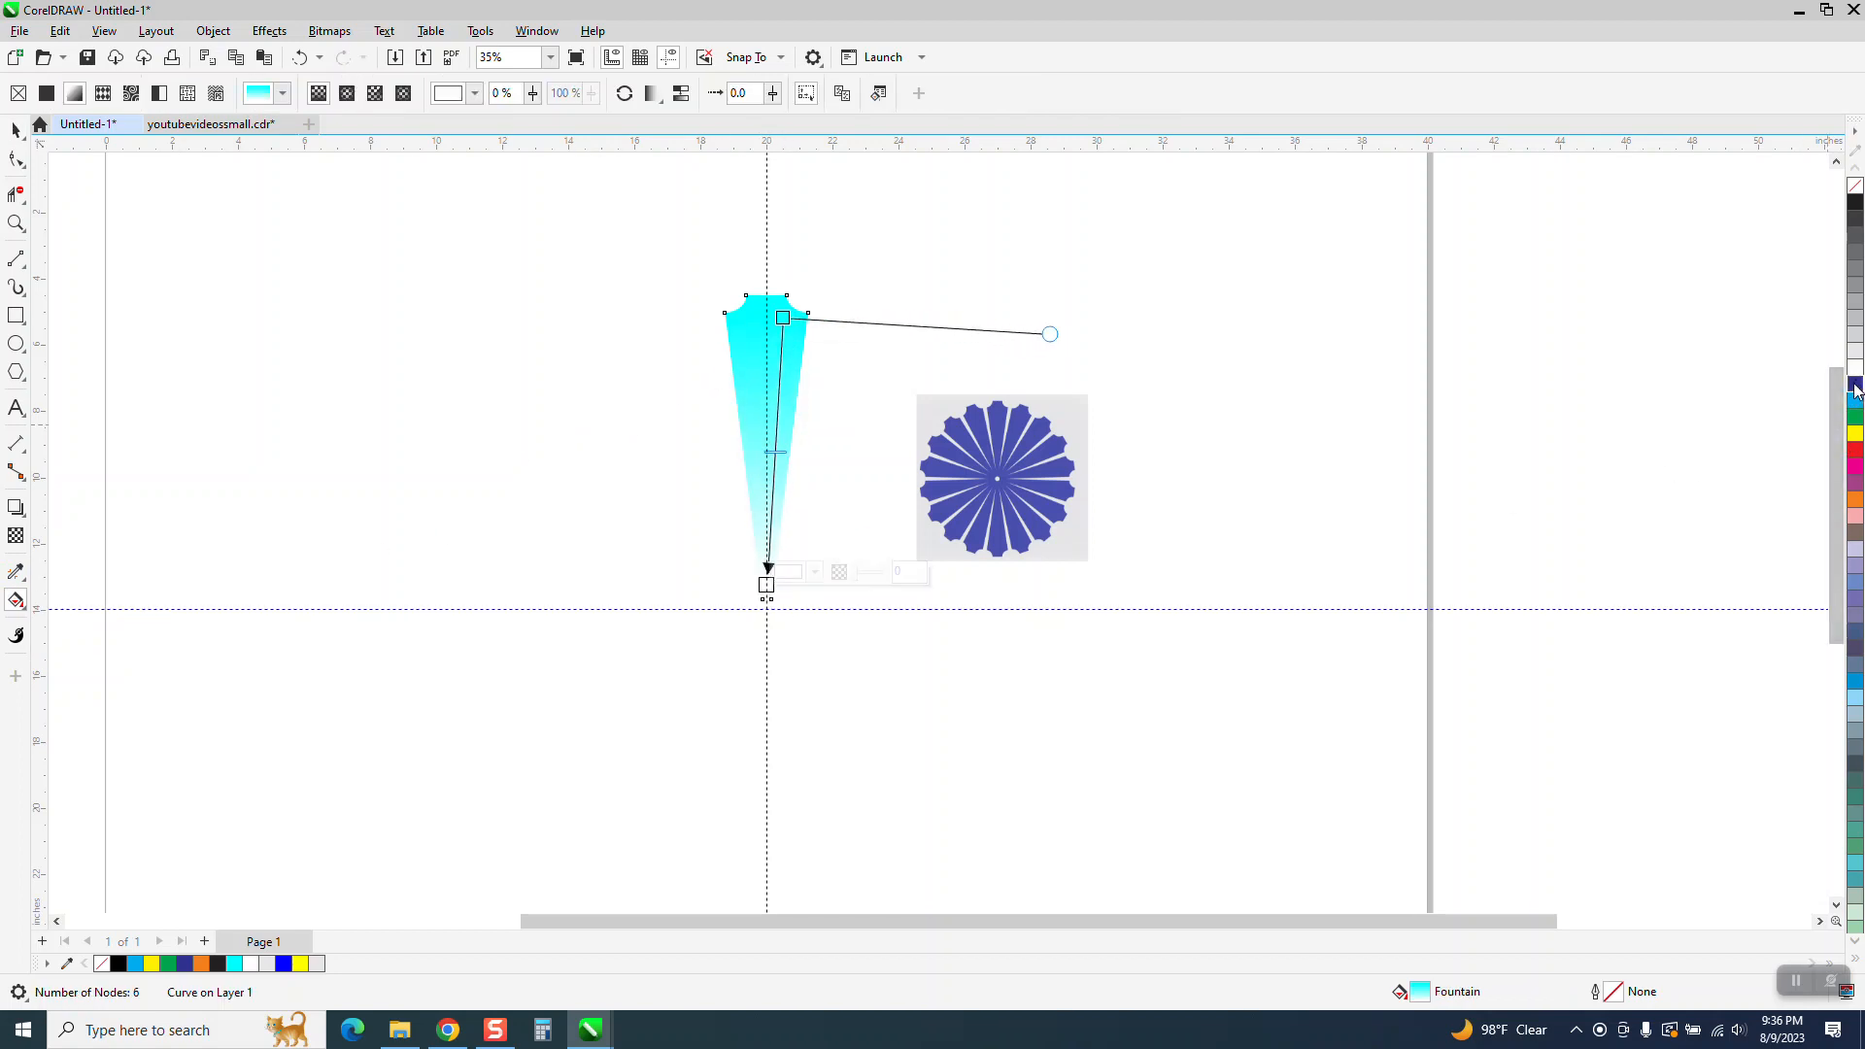
drag(1022, 580, 767, 585)
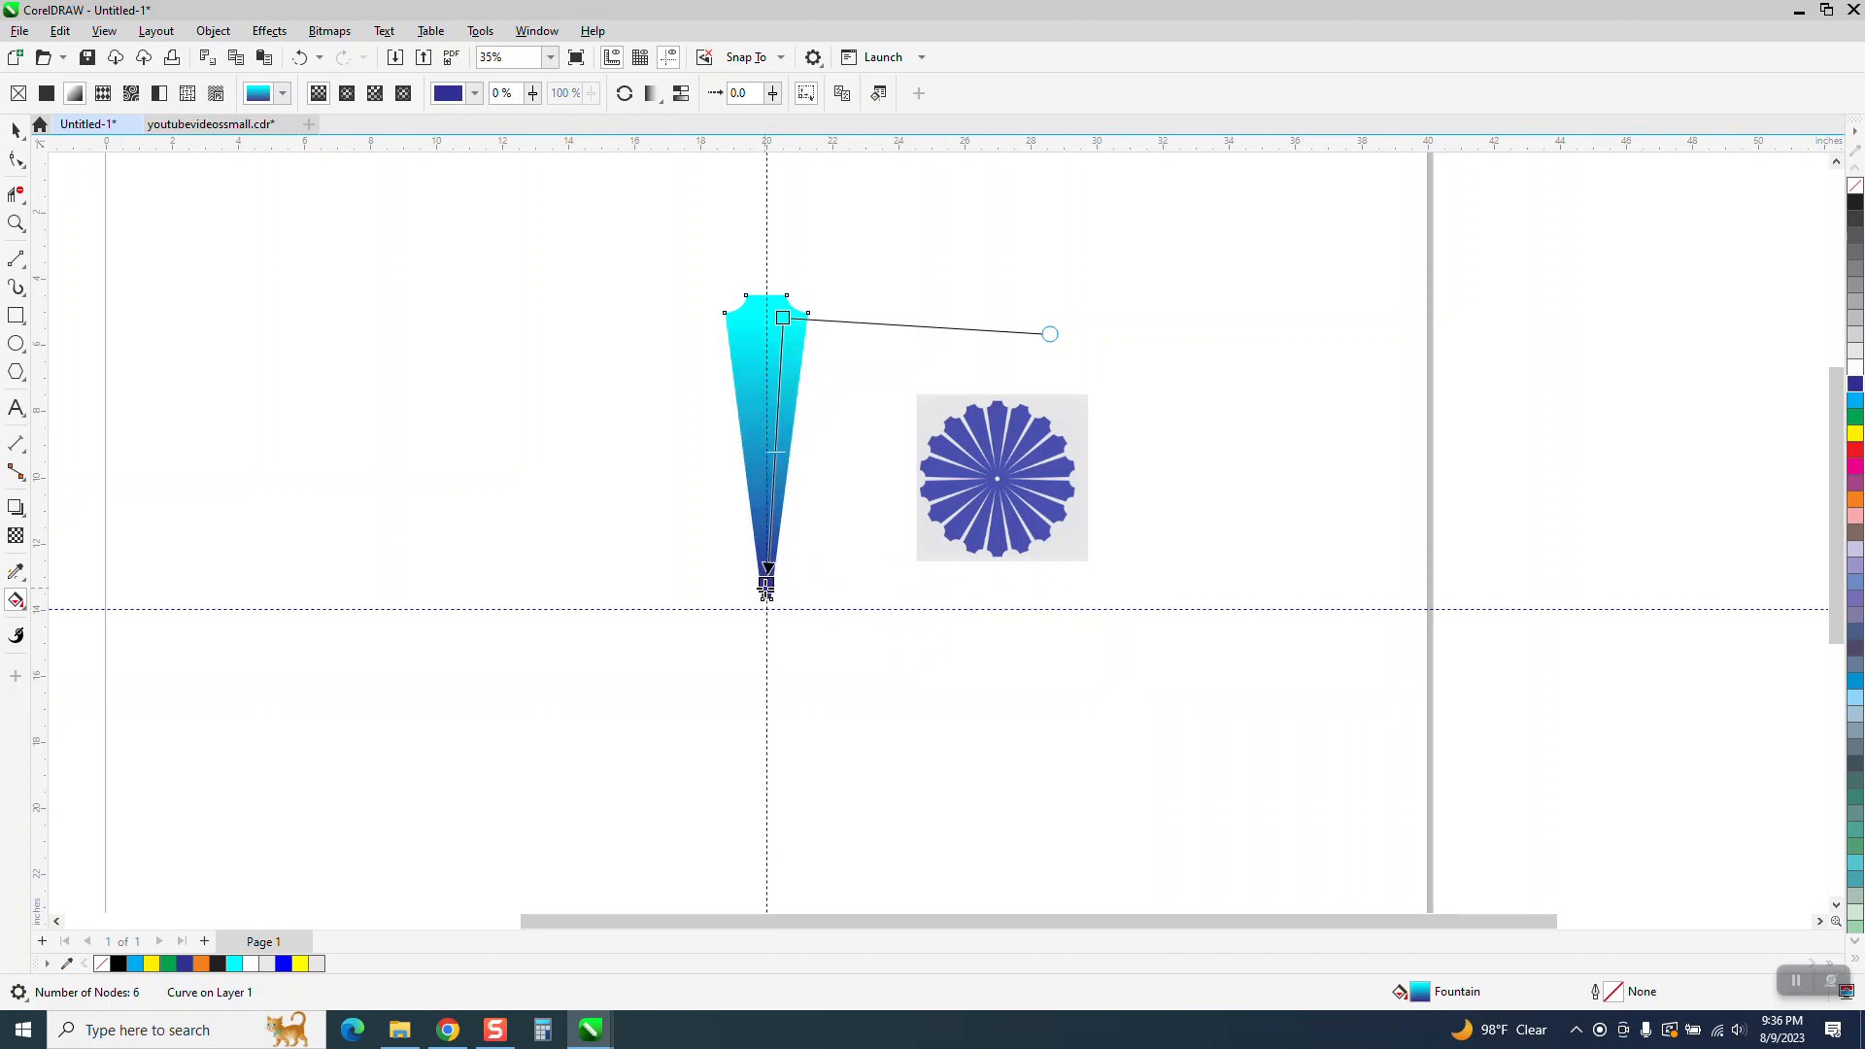
drag(784, 317, 766, 288)
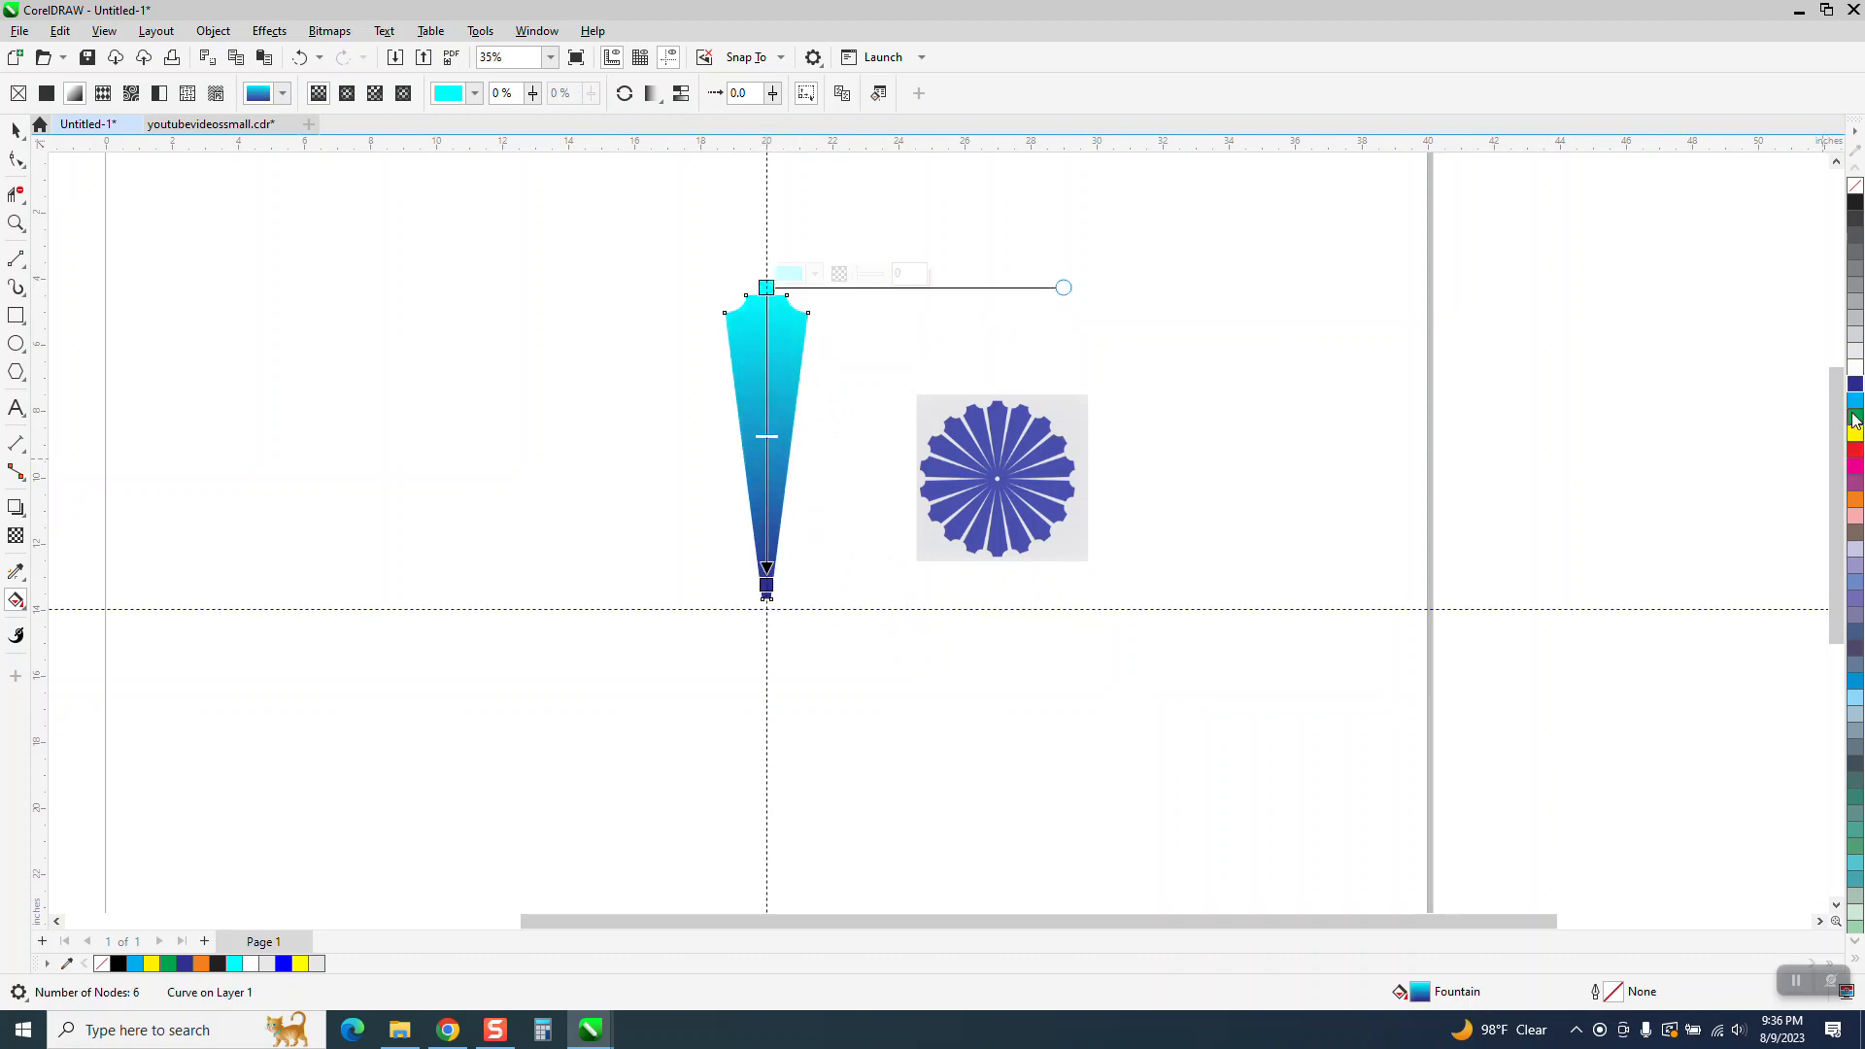
drag(1854, 415, 767, 411)
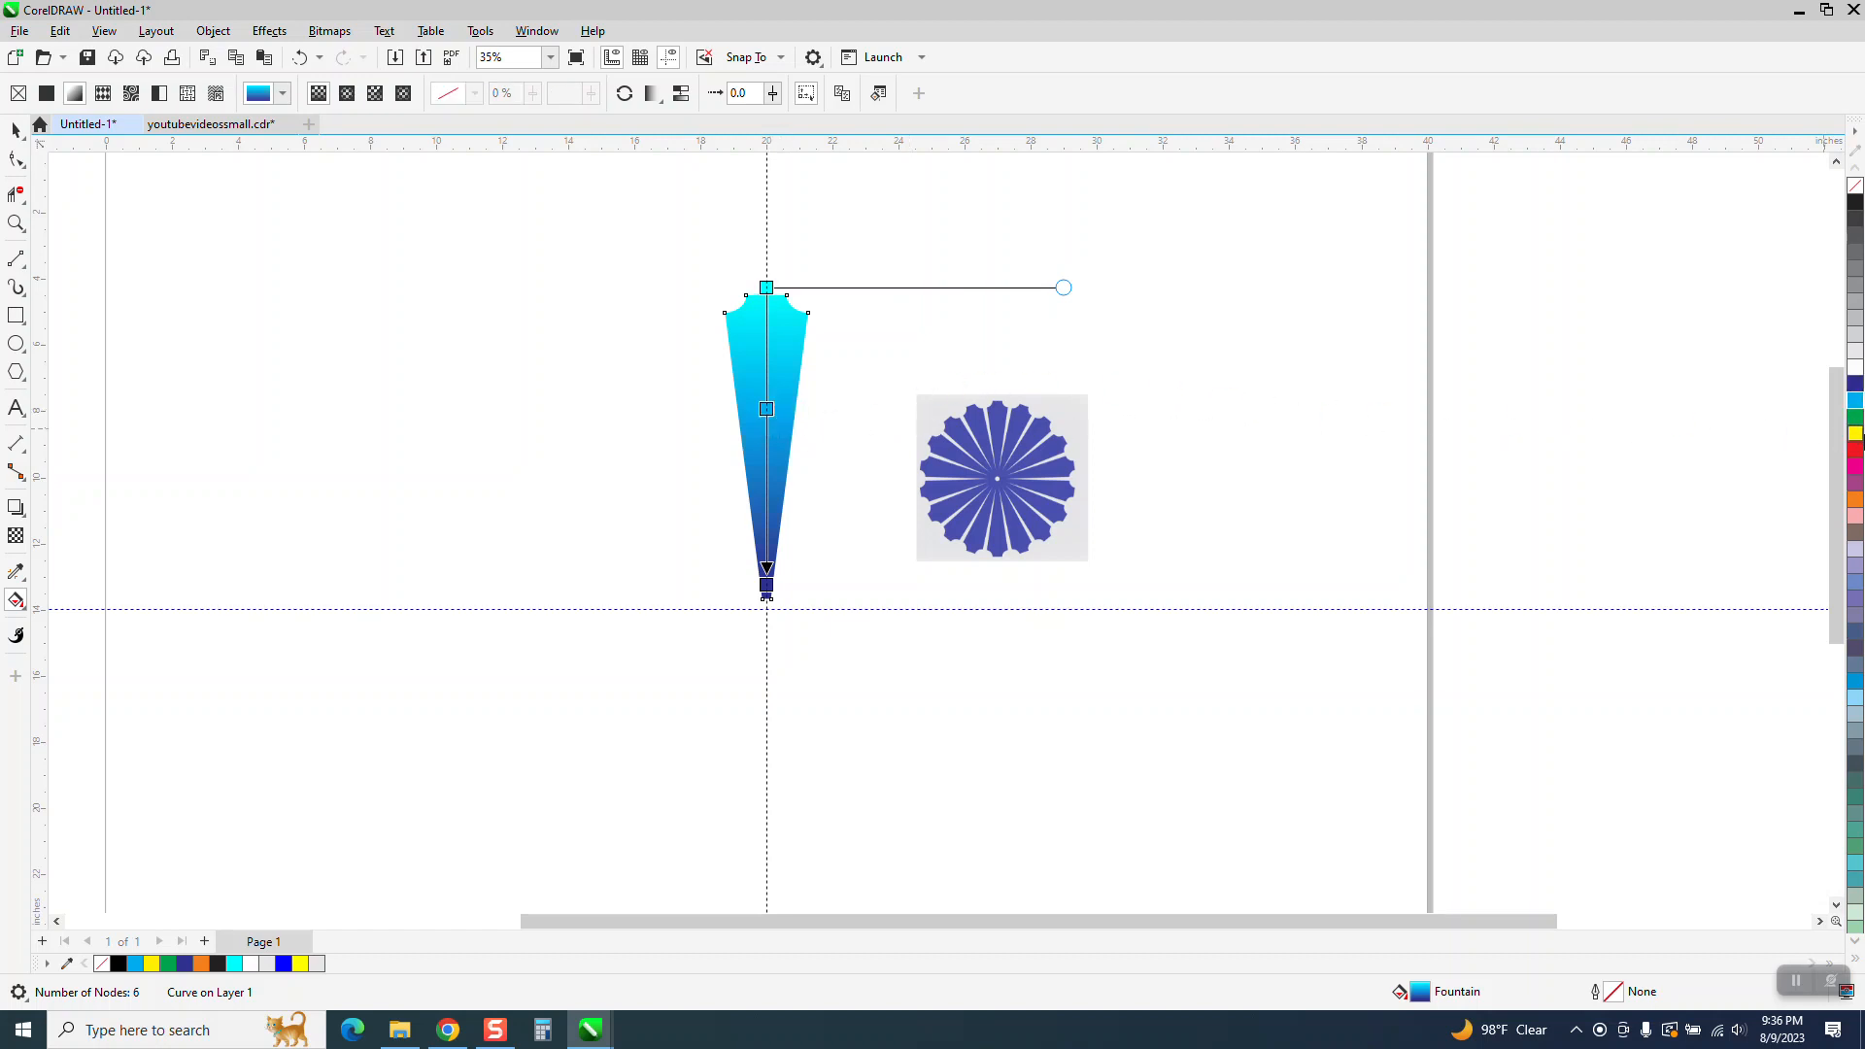
drag(1855, 442, 767, 455)
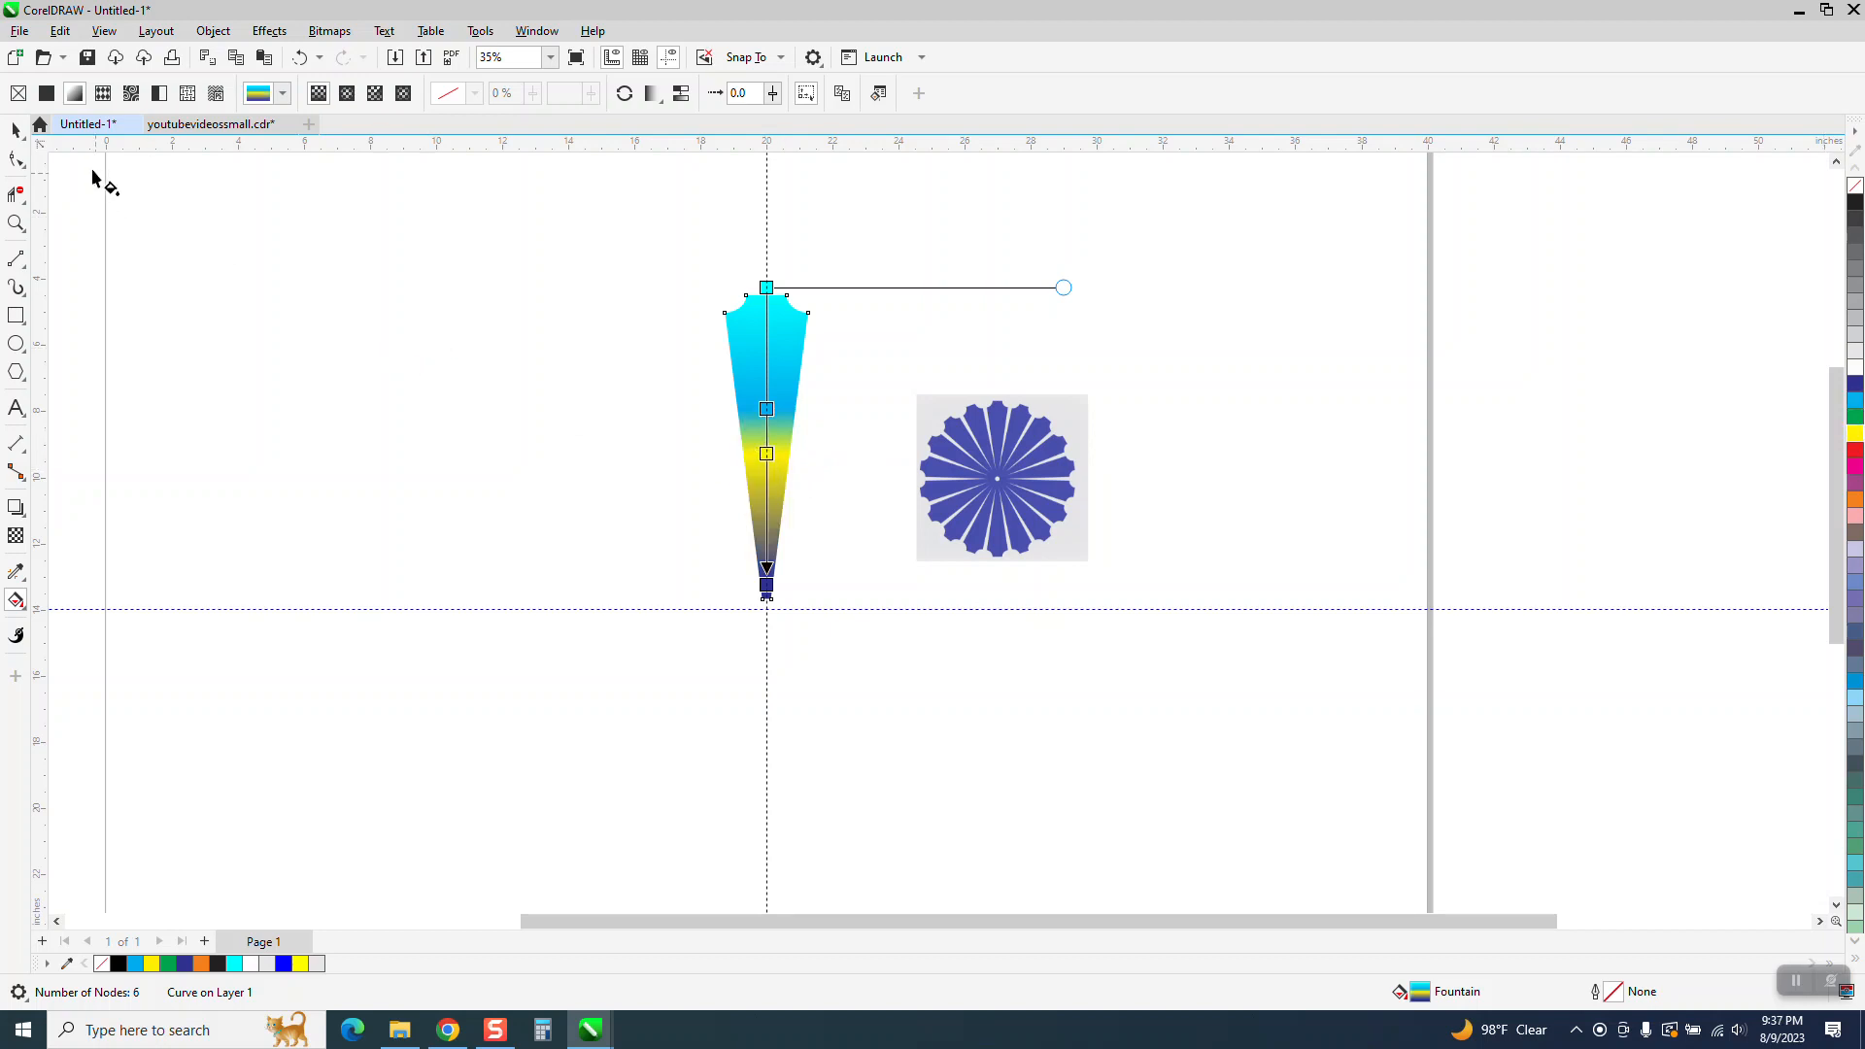
Clone the gradient-filled wedge and rotate the clone 20 degrees about the guideline intersection
click(16, 131)
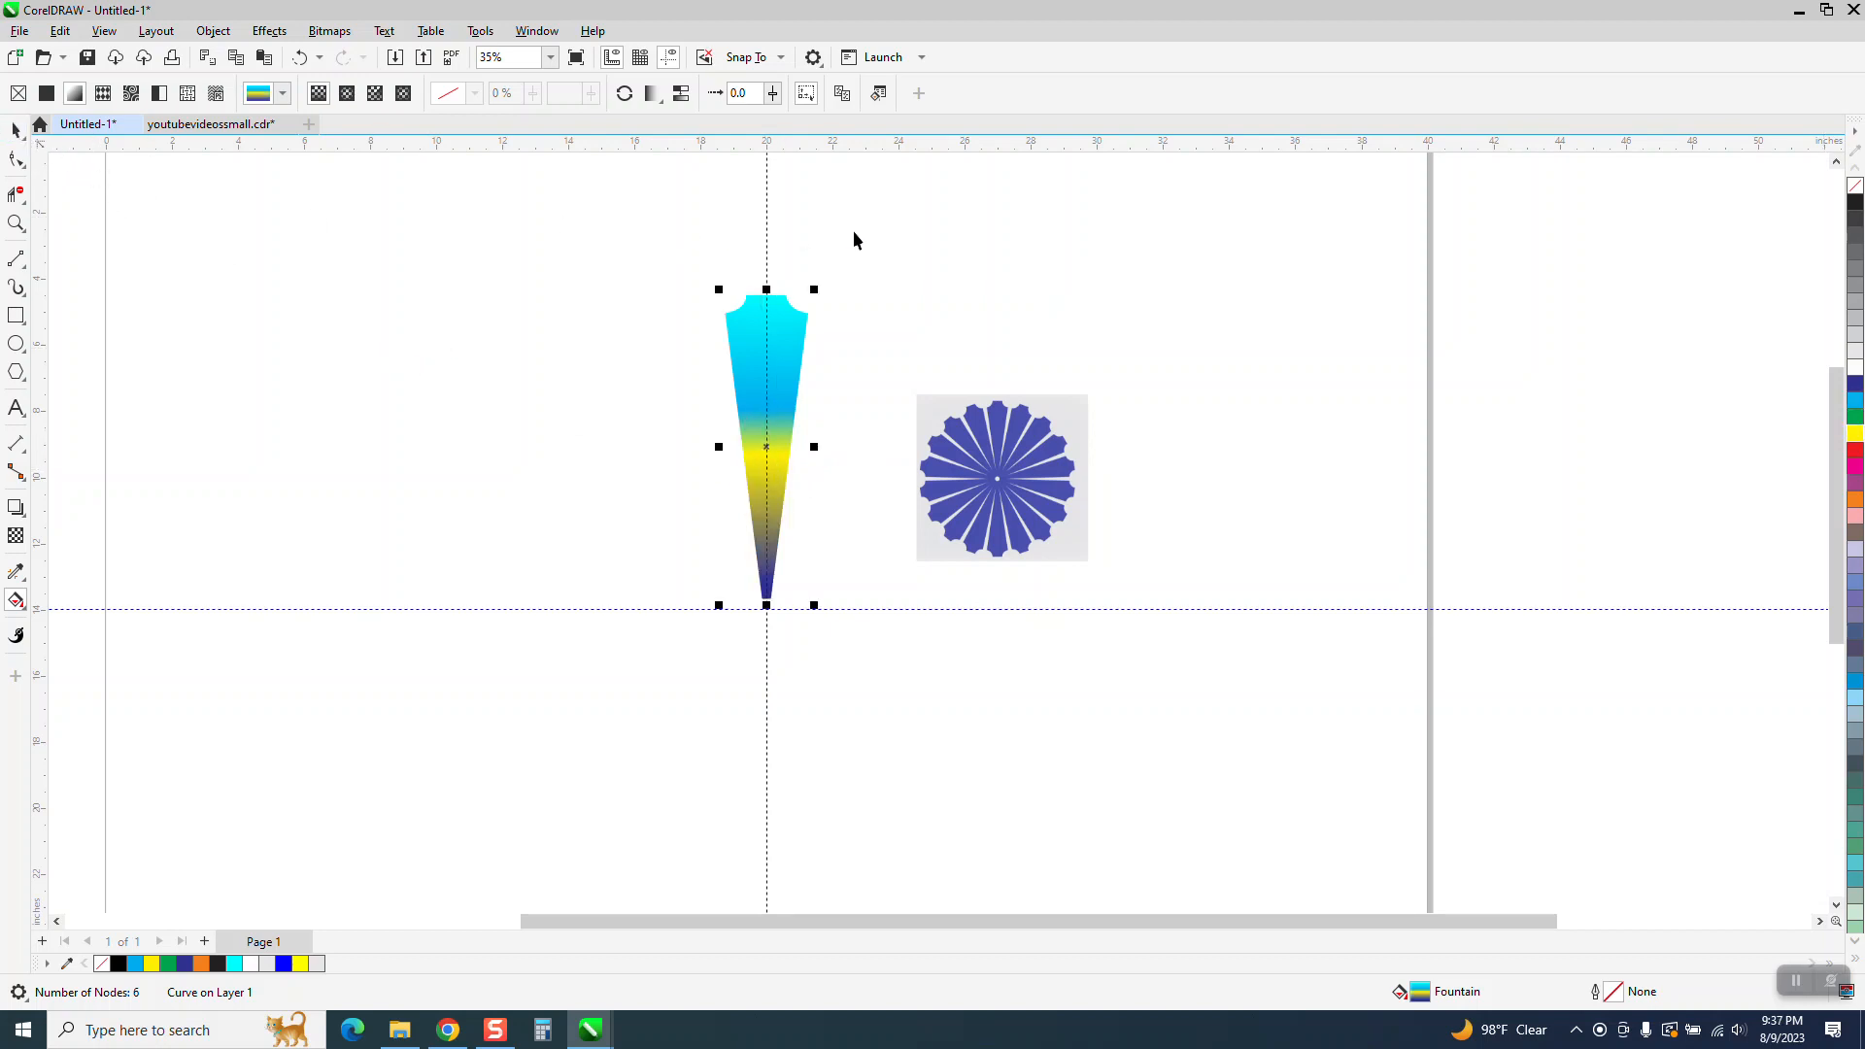
click(62, 33)
click(90, 309)
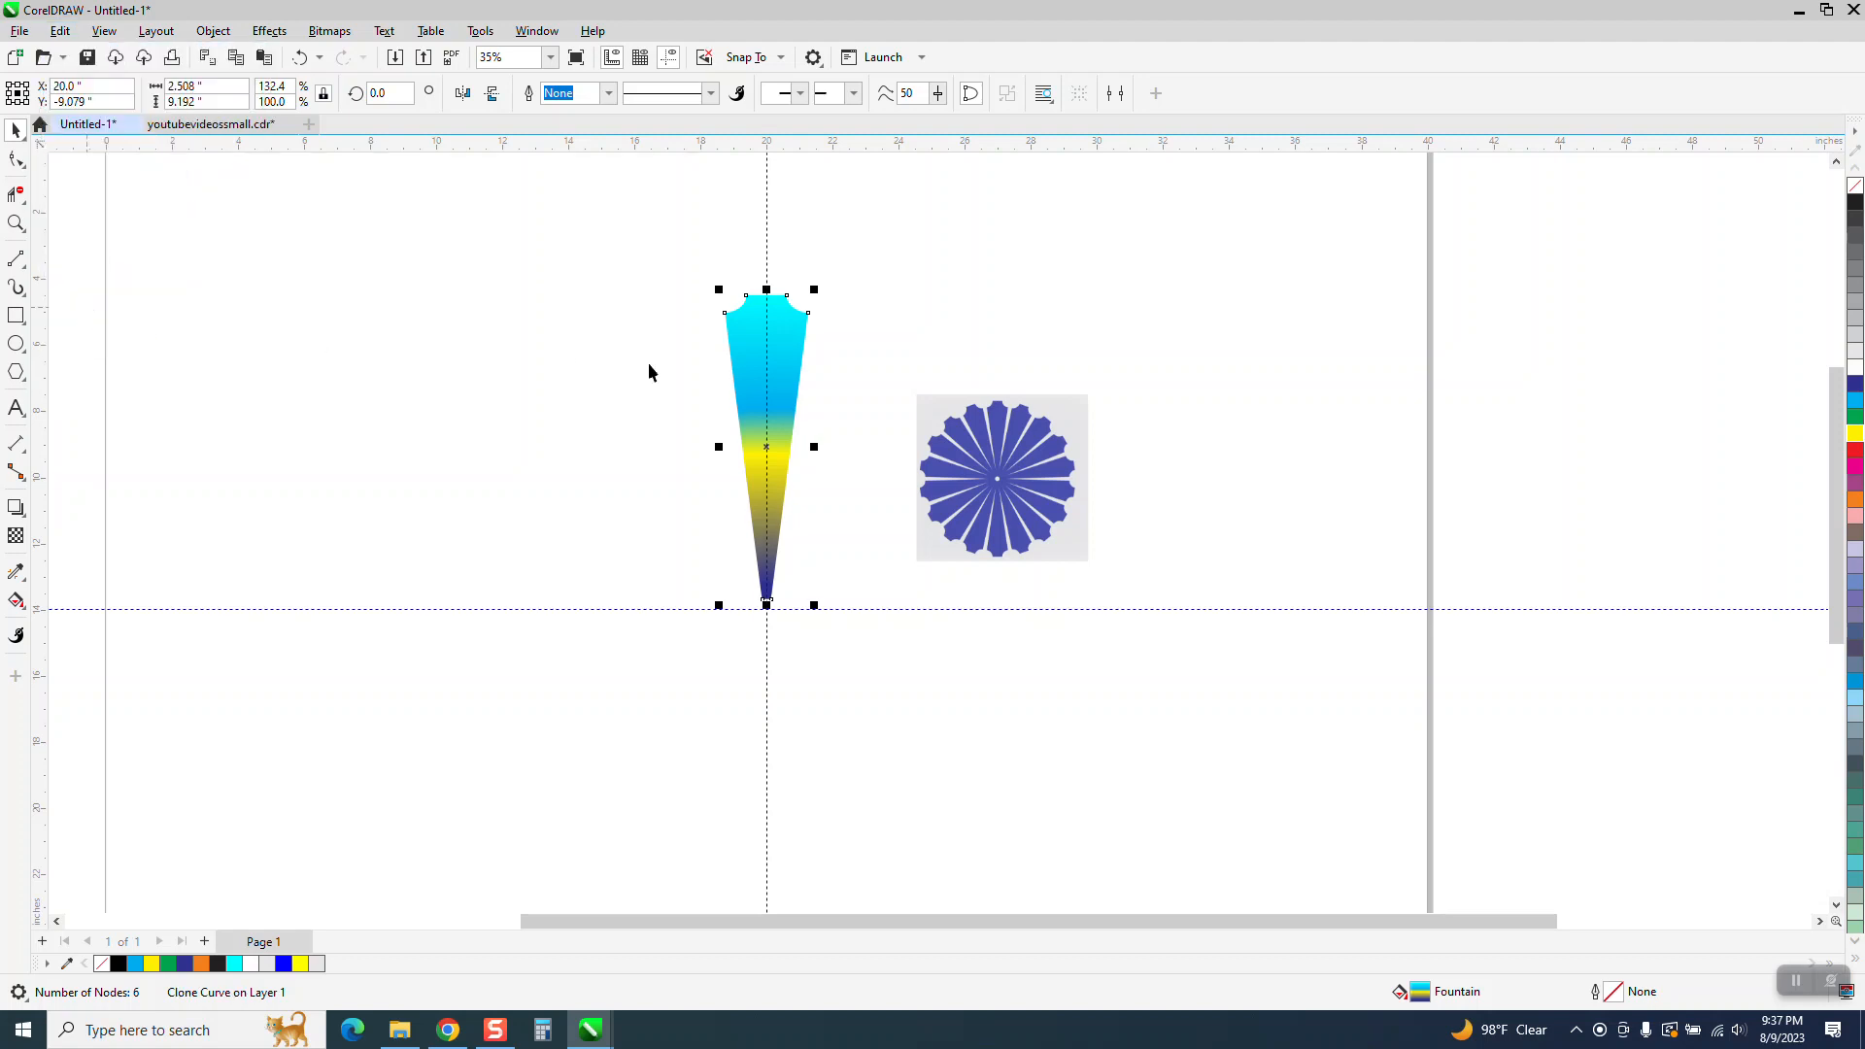
click(777, 385)
click(380, 95)
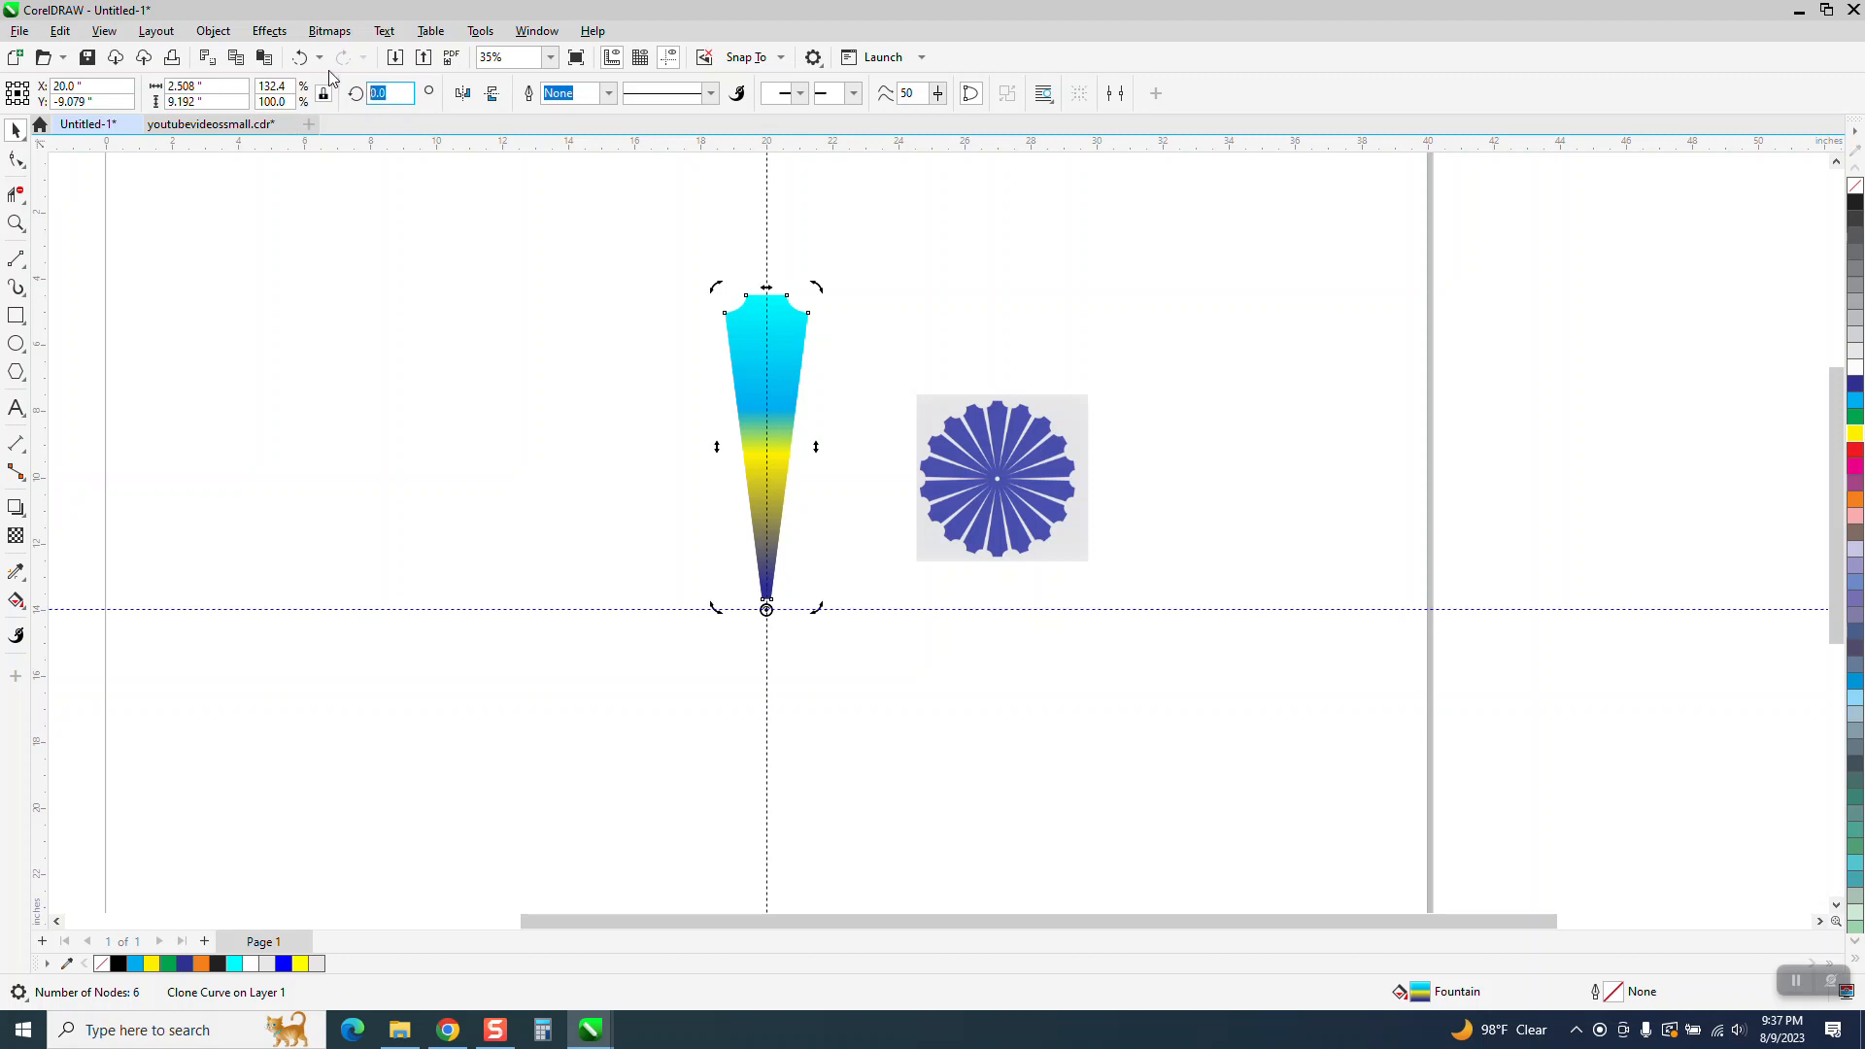
text(20)
key(Return)
Repeat the 20-degree rotated clone until 18 gradient wedges complete the full circle
key(ctrl+d)
key(ctrl+d)
key(ctrl+d)
key(ctrl+d)
key(ctrl+d)
key(ctrl+d)
key(ctrl+d)
key(ctrl+d)
key(ctrl+d)
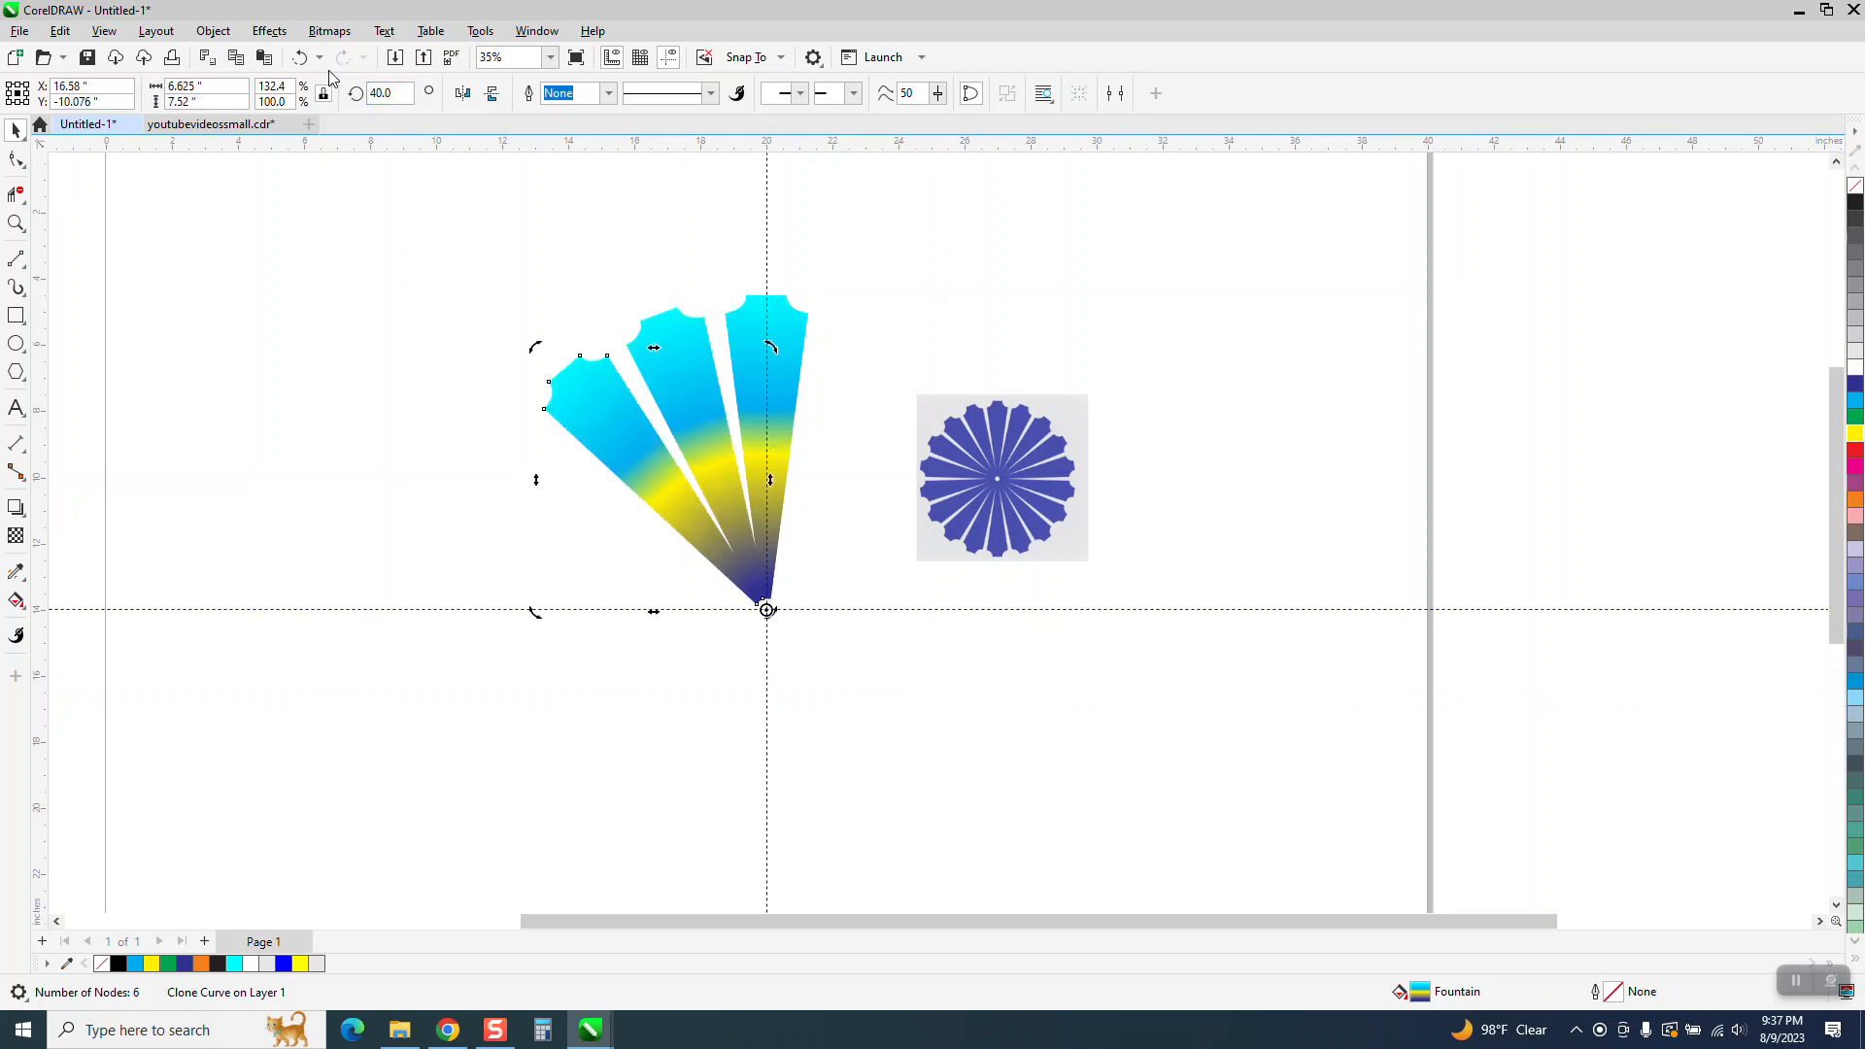
key(ctrl+d)
key(ctrl+d)
key(ctrl+d)
key(ctrl+d)
key(ctrl+d)
key(ctrl+d)
key(ctrl+d)
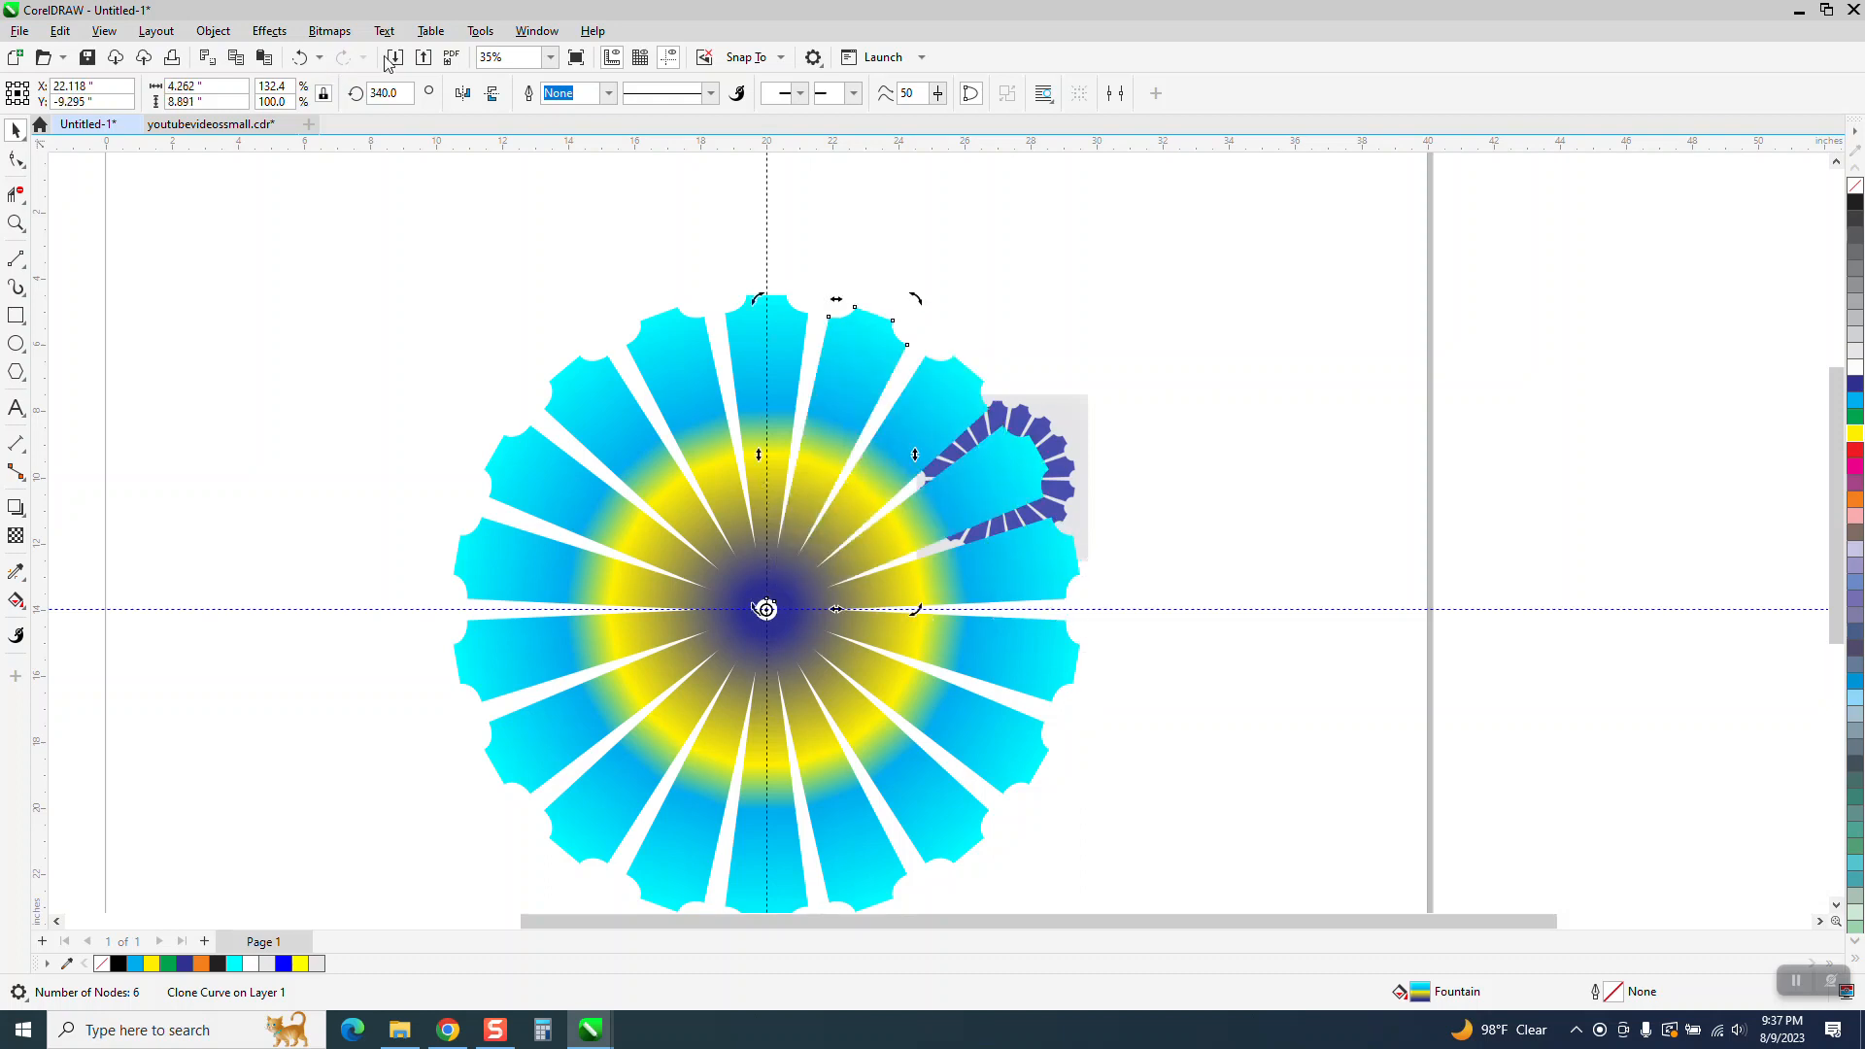
Move the light blue colour node of the original control wedge's fountain fill to the 15% position
click(847, 292)
click(803, 330)
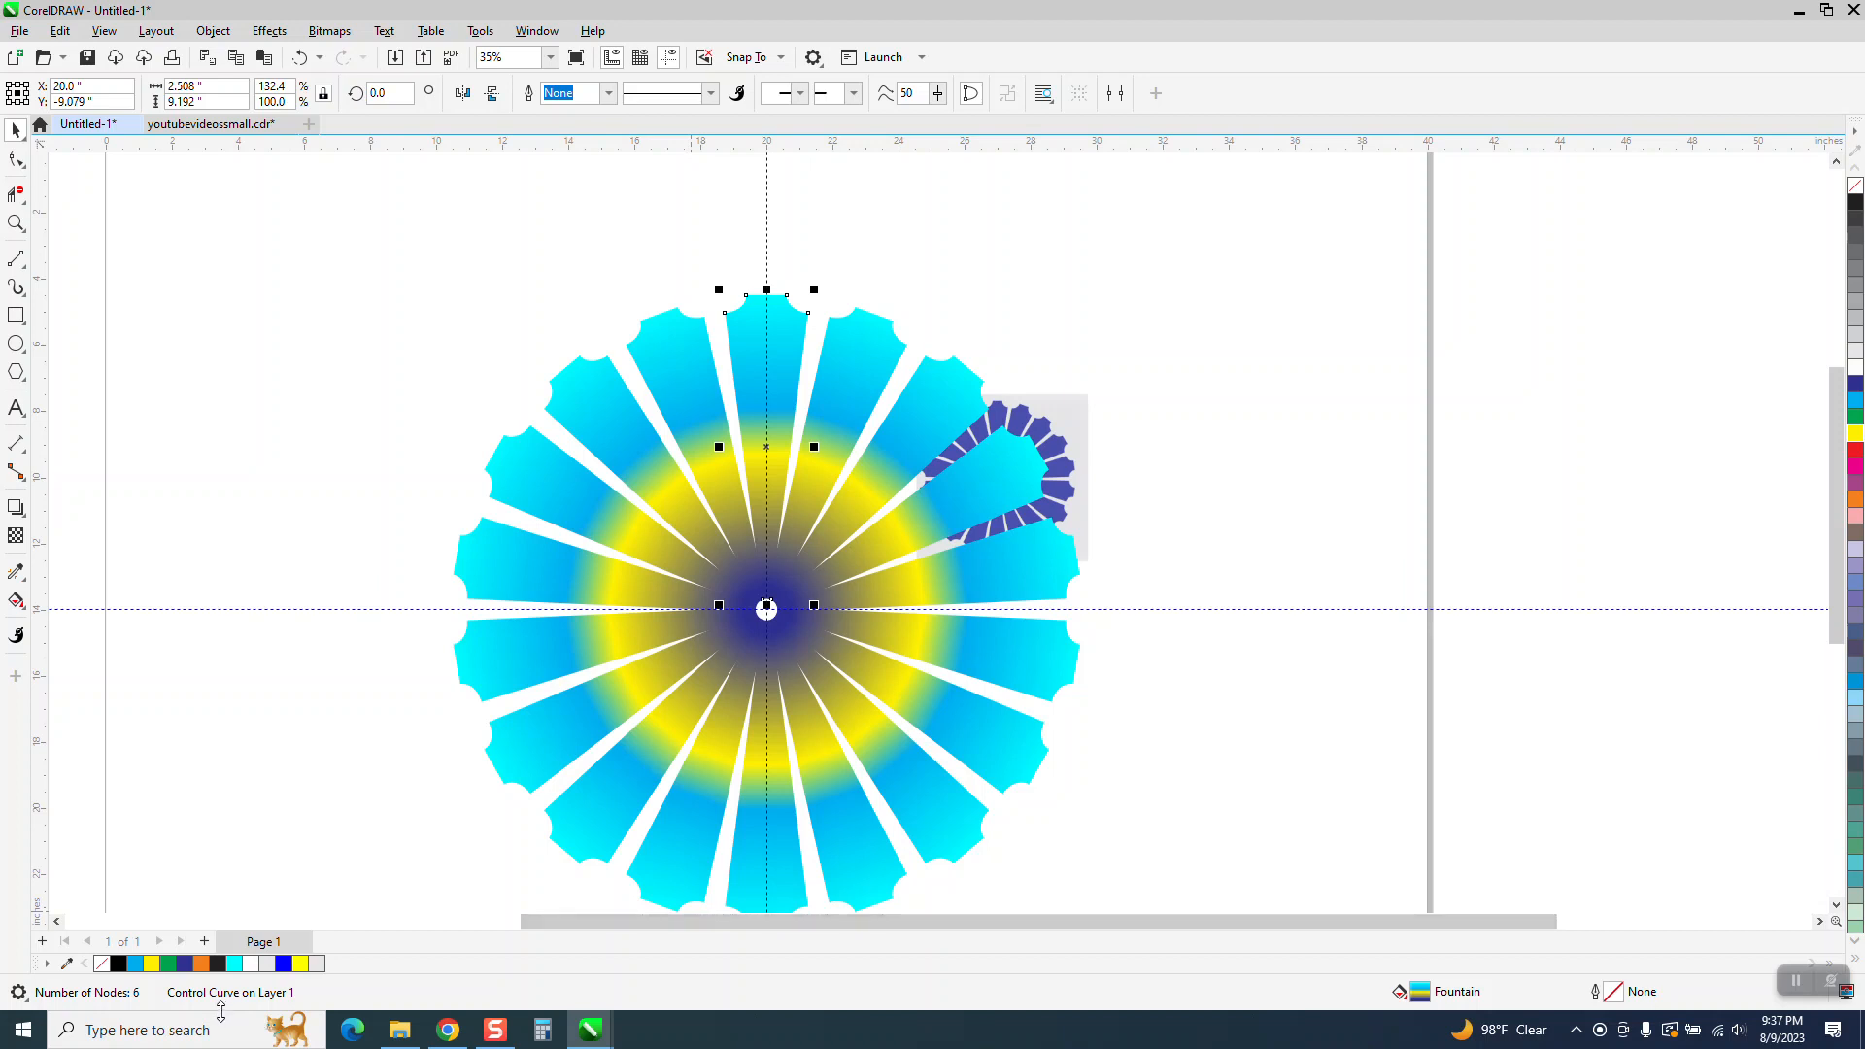
click(21, 606)
click(107, 596)
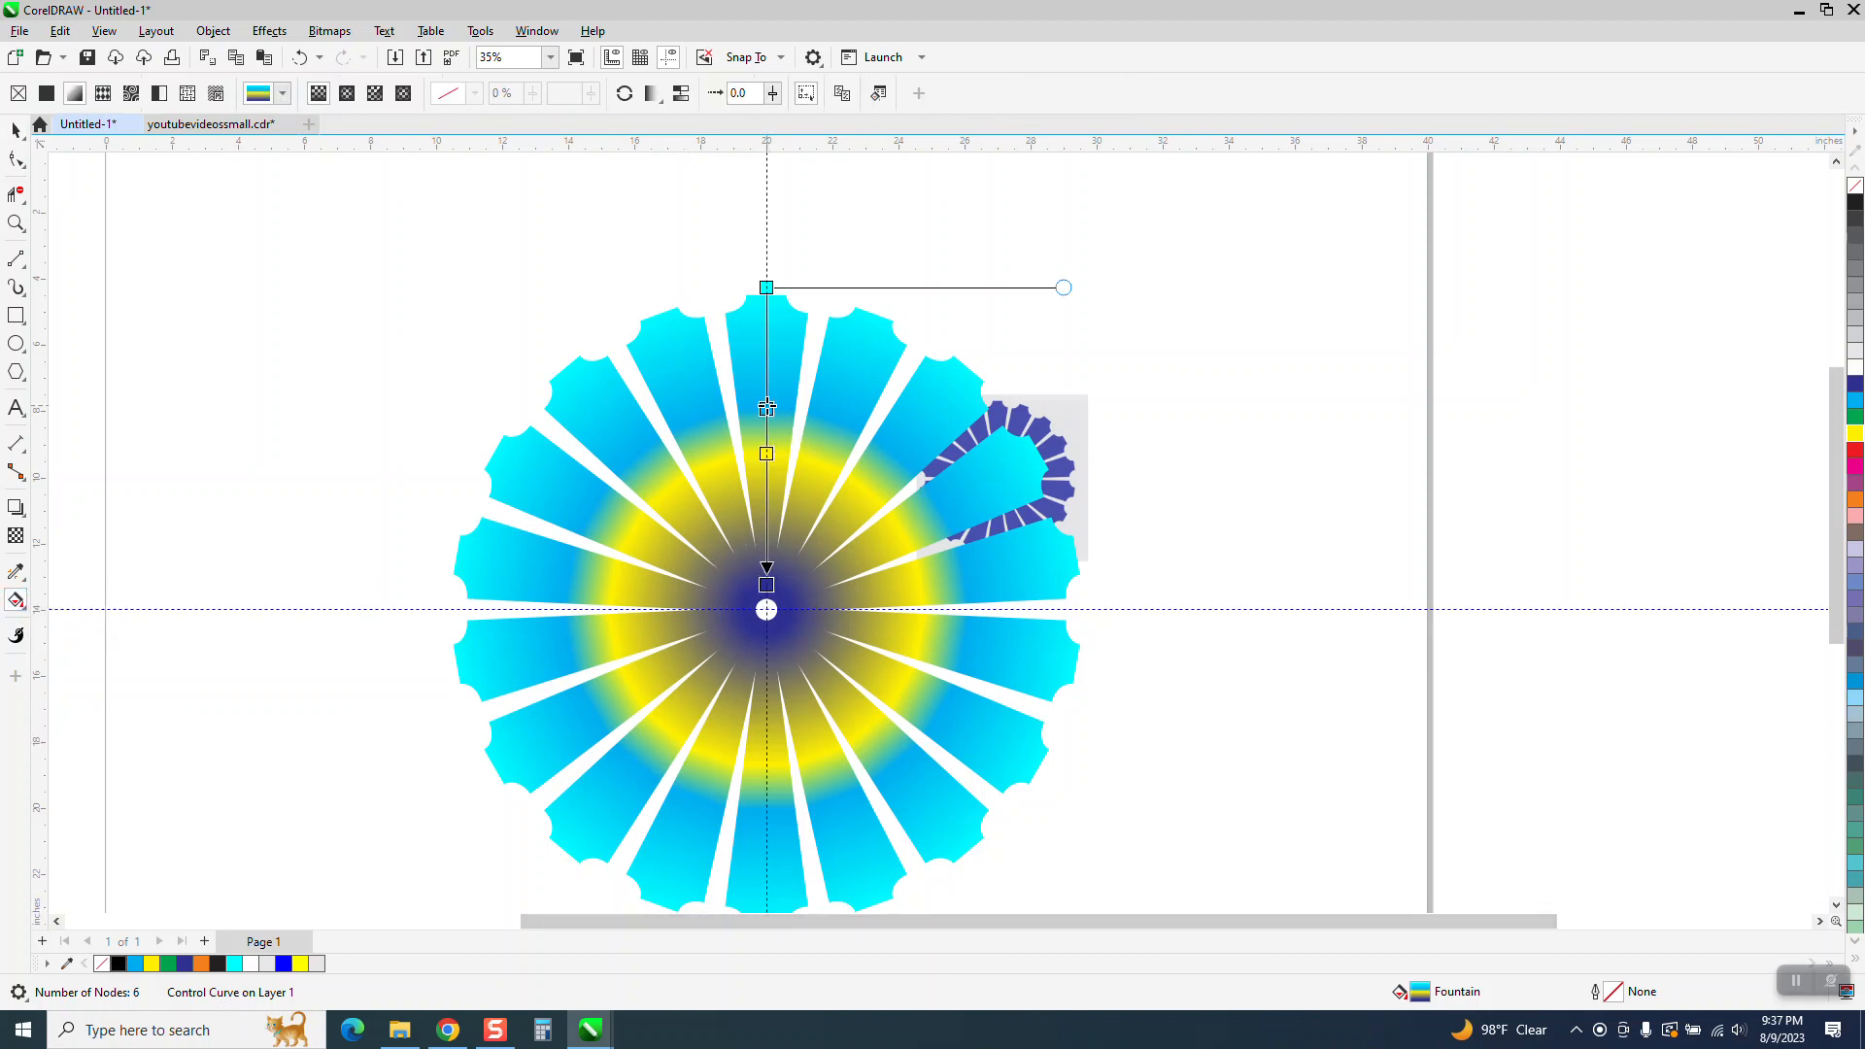
drag(766, 409, 768, 326)
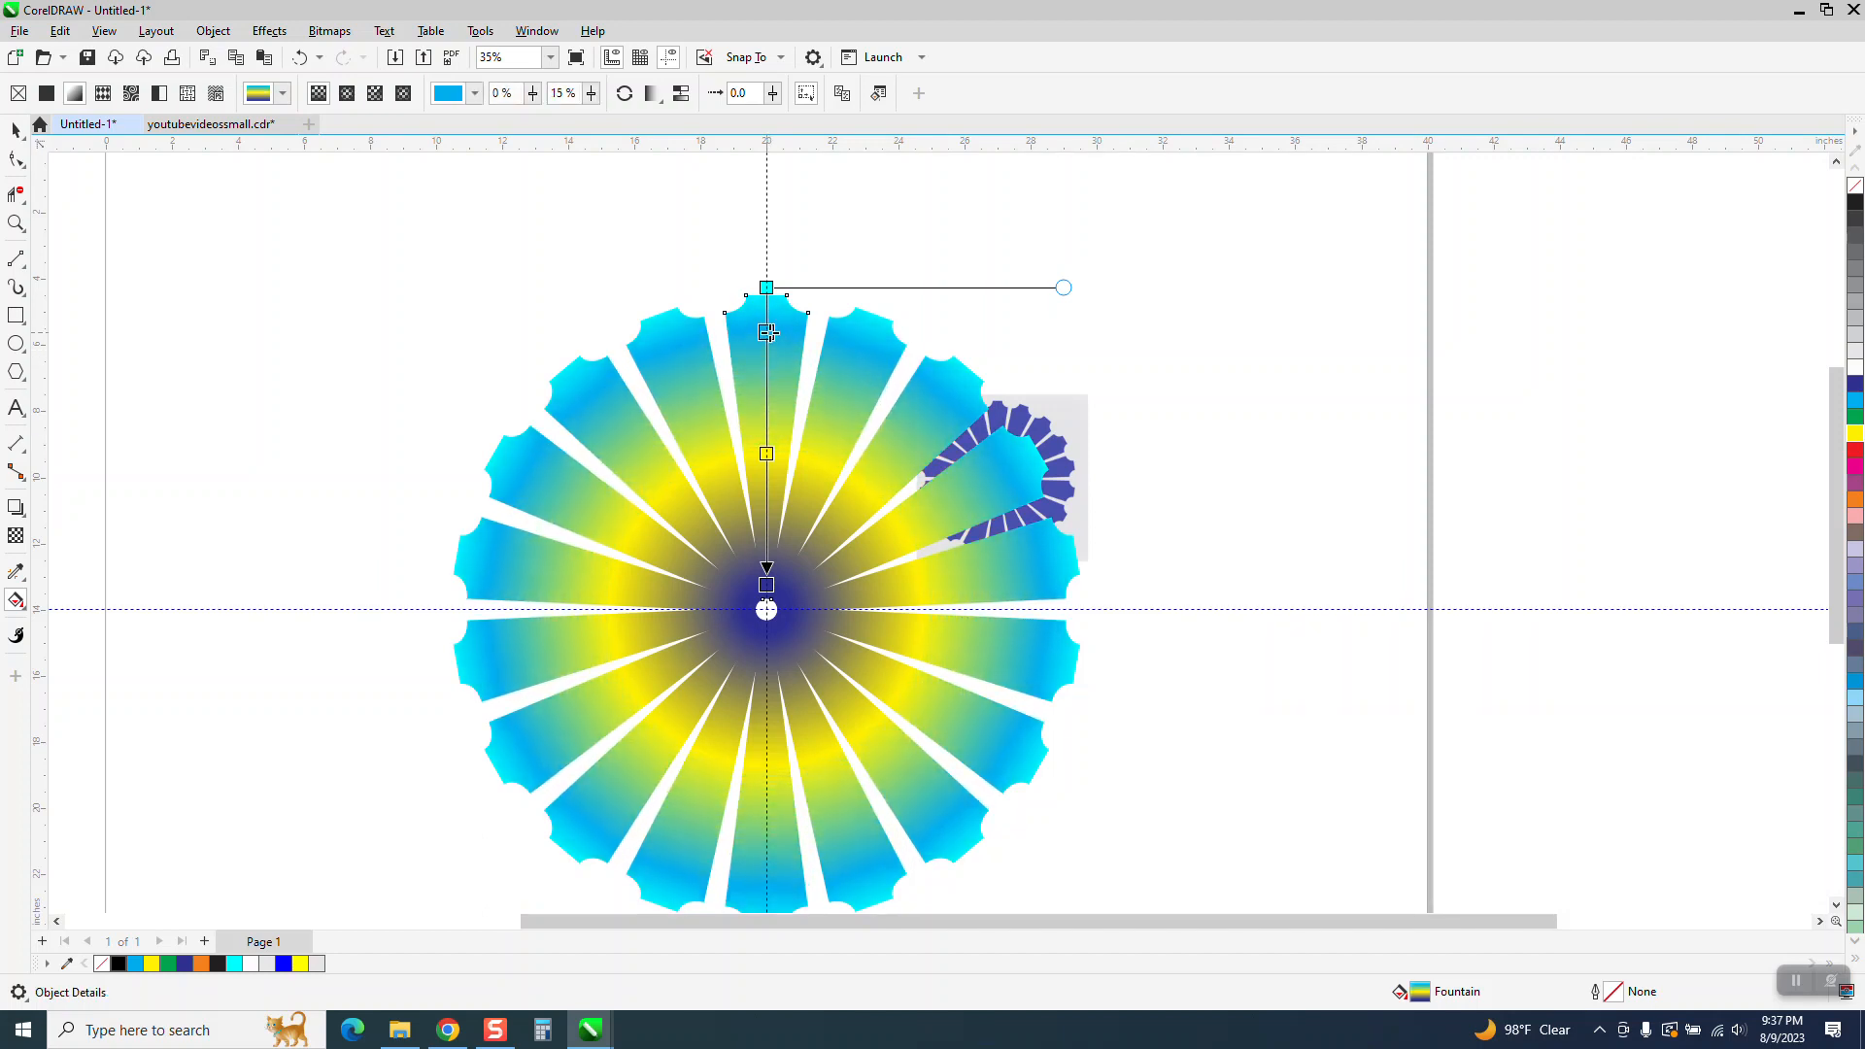
Add a red colour node between the light blue and yellow ones and move the yellow node to the 68% position
drag(1855, 448, 769, 393)
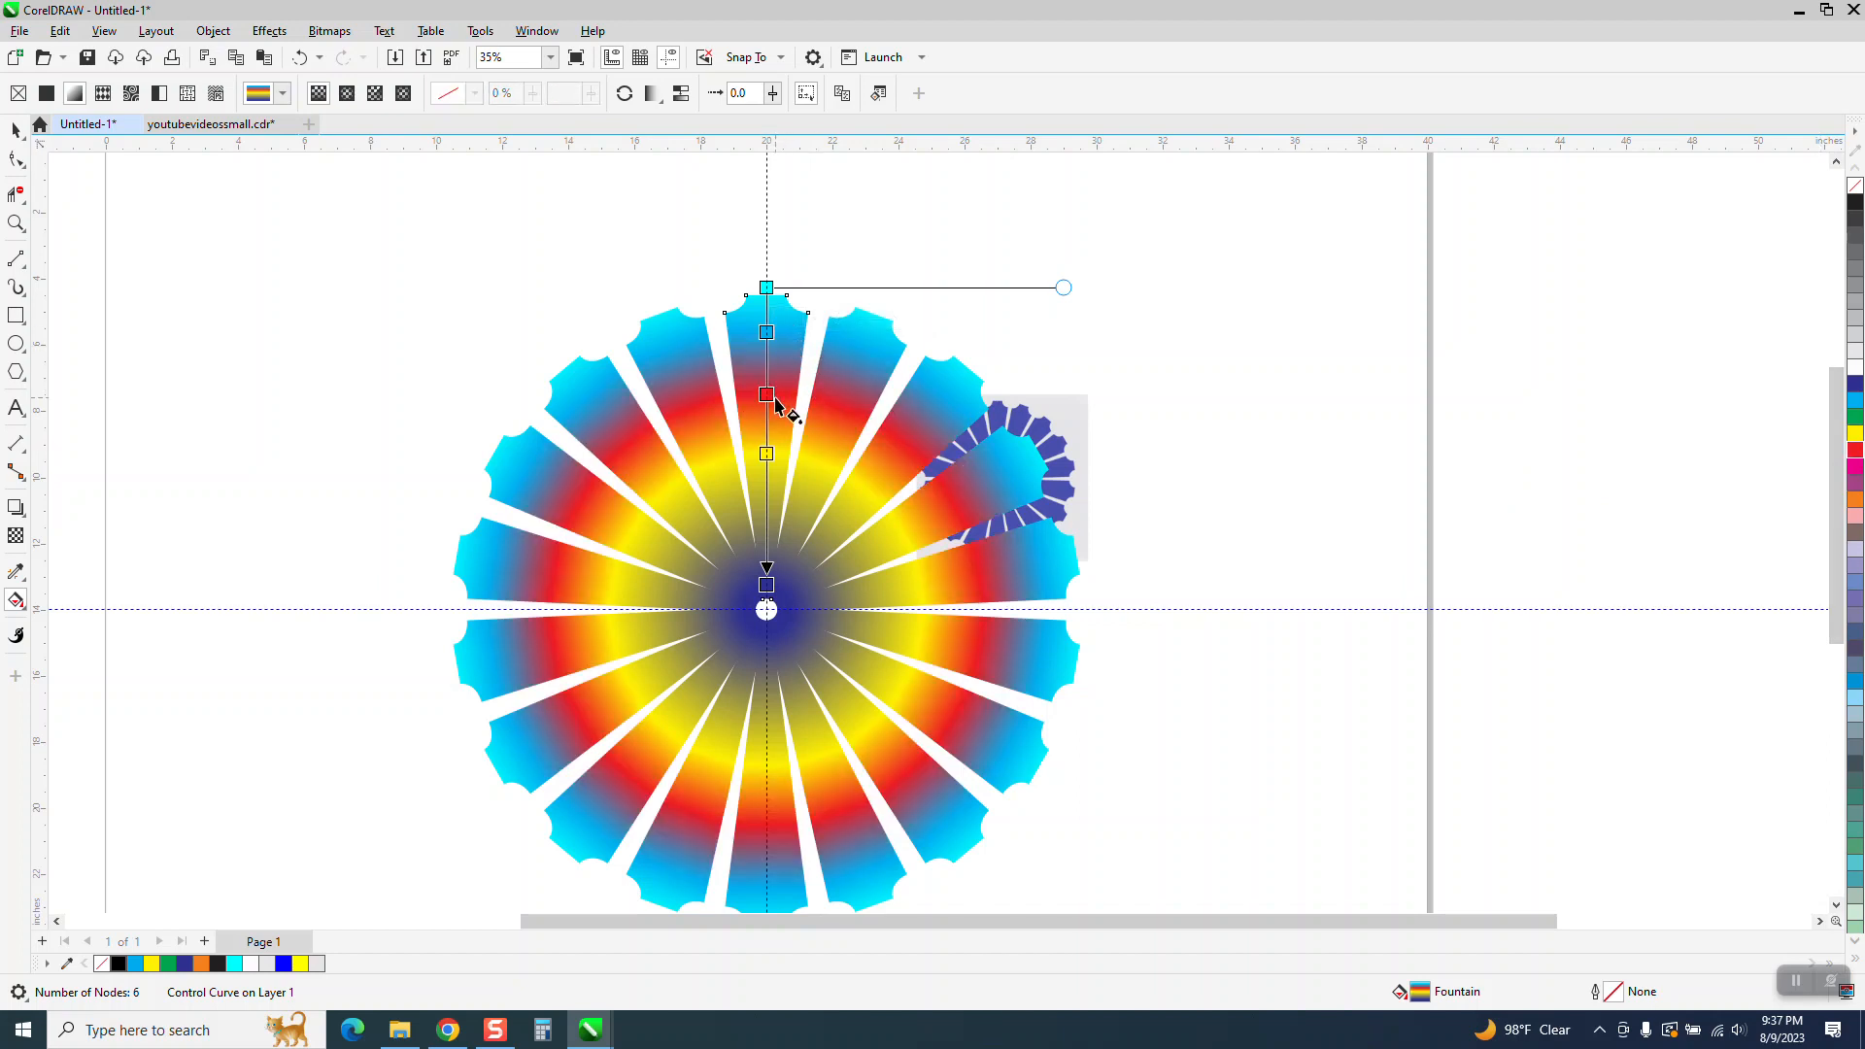
drag(766, 453, 768, 490)
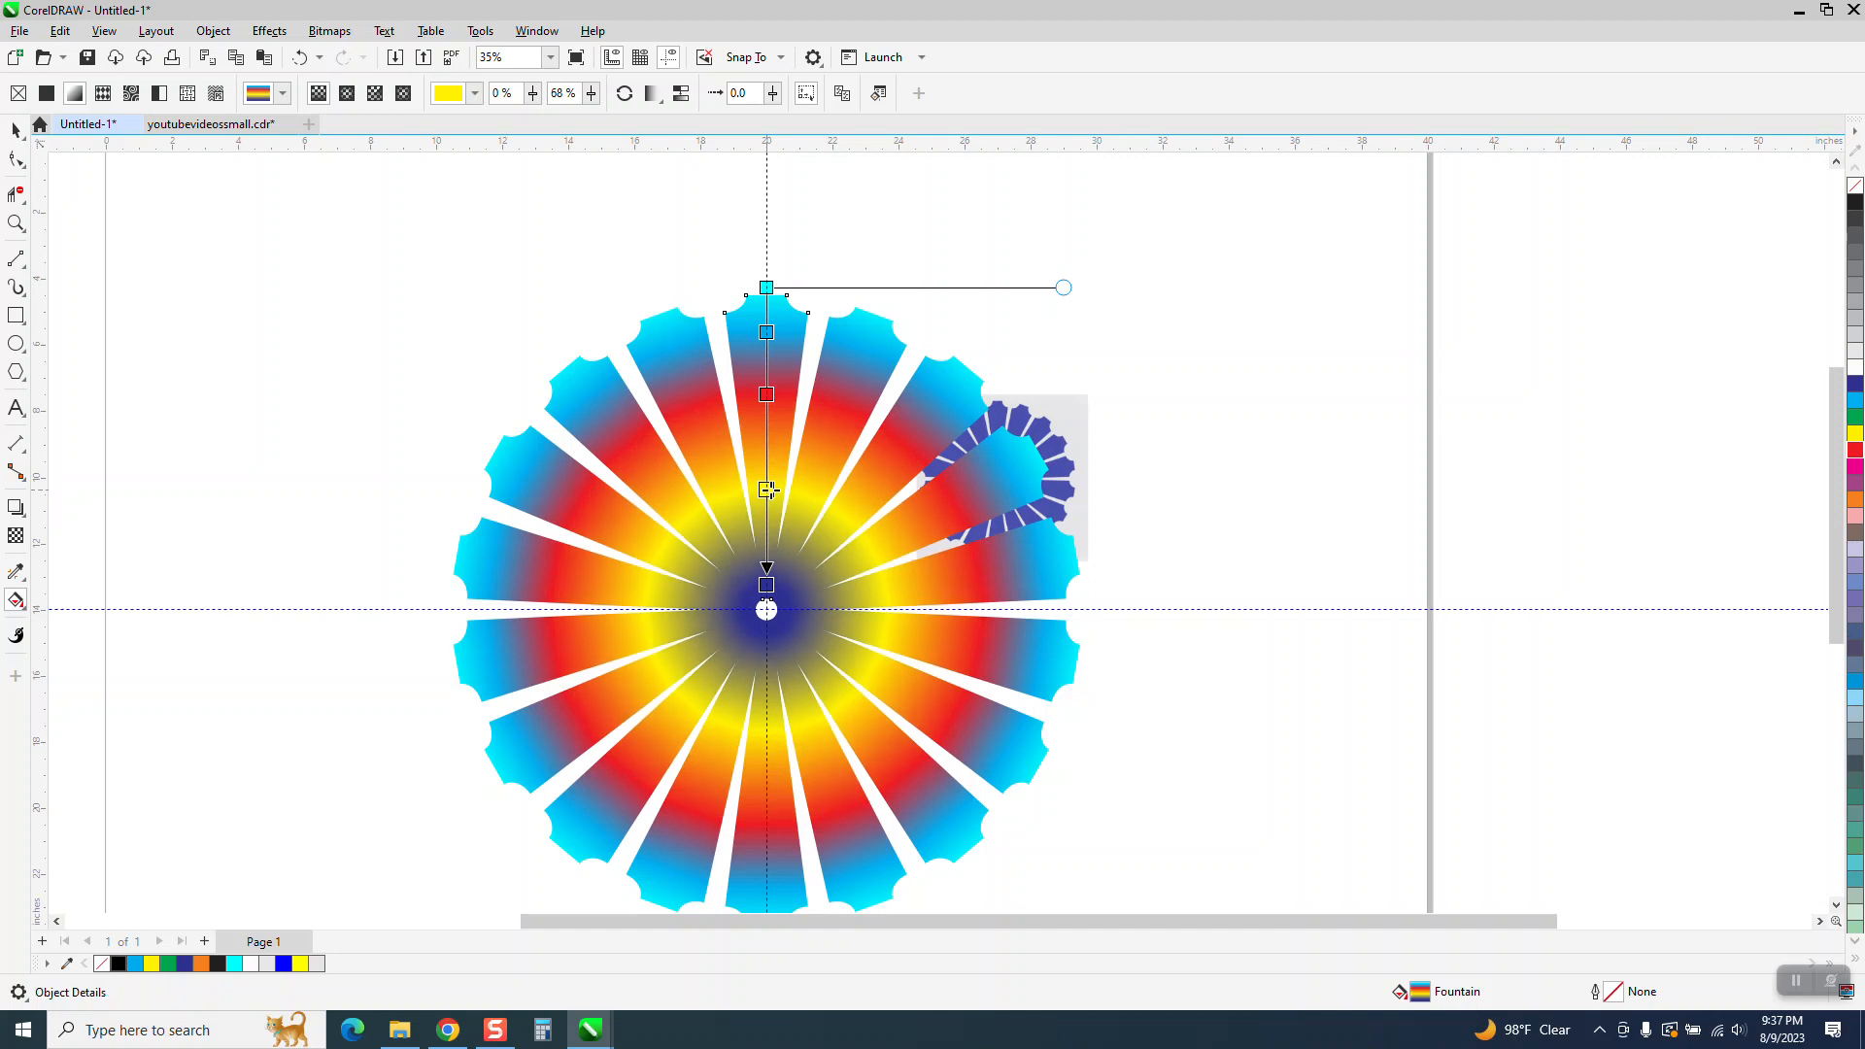
click(21, 135)
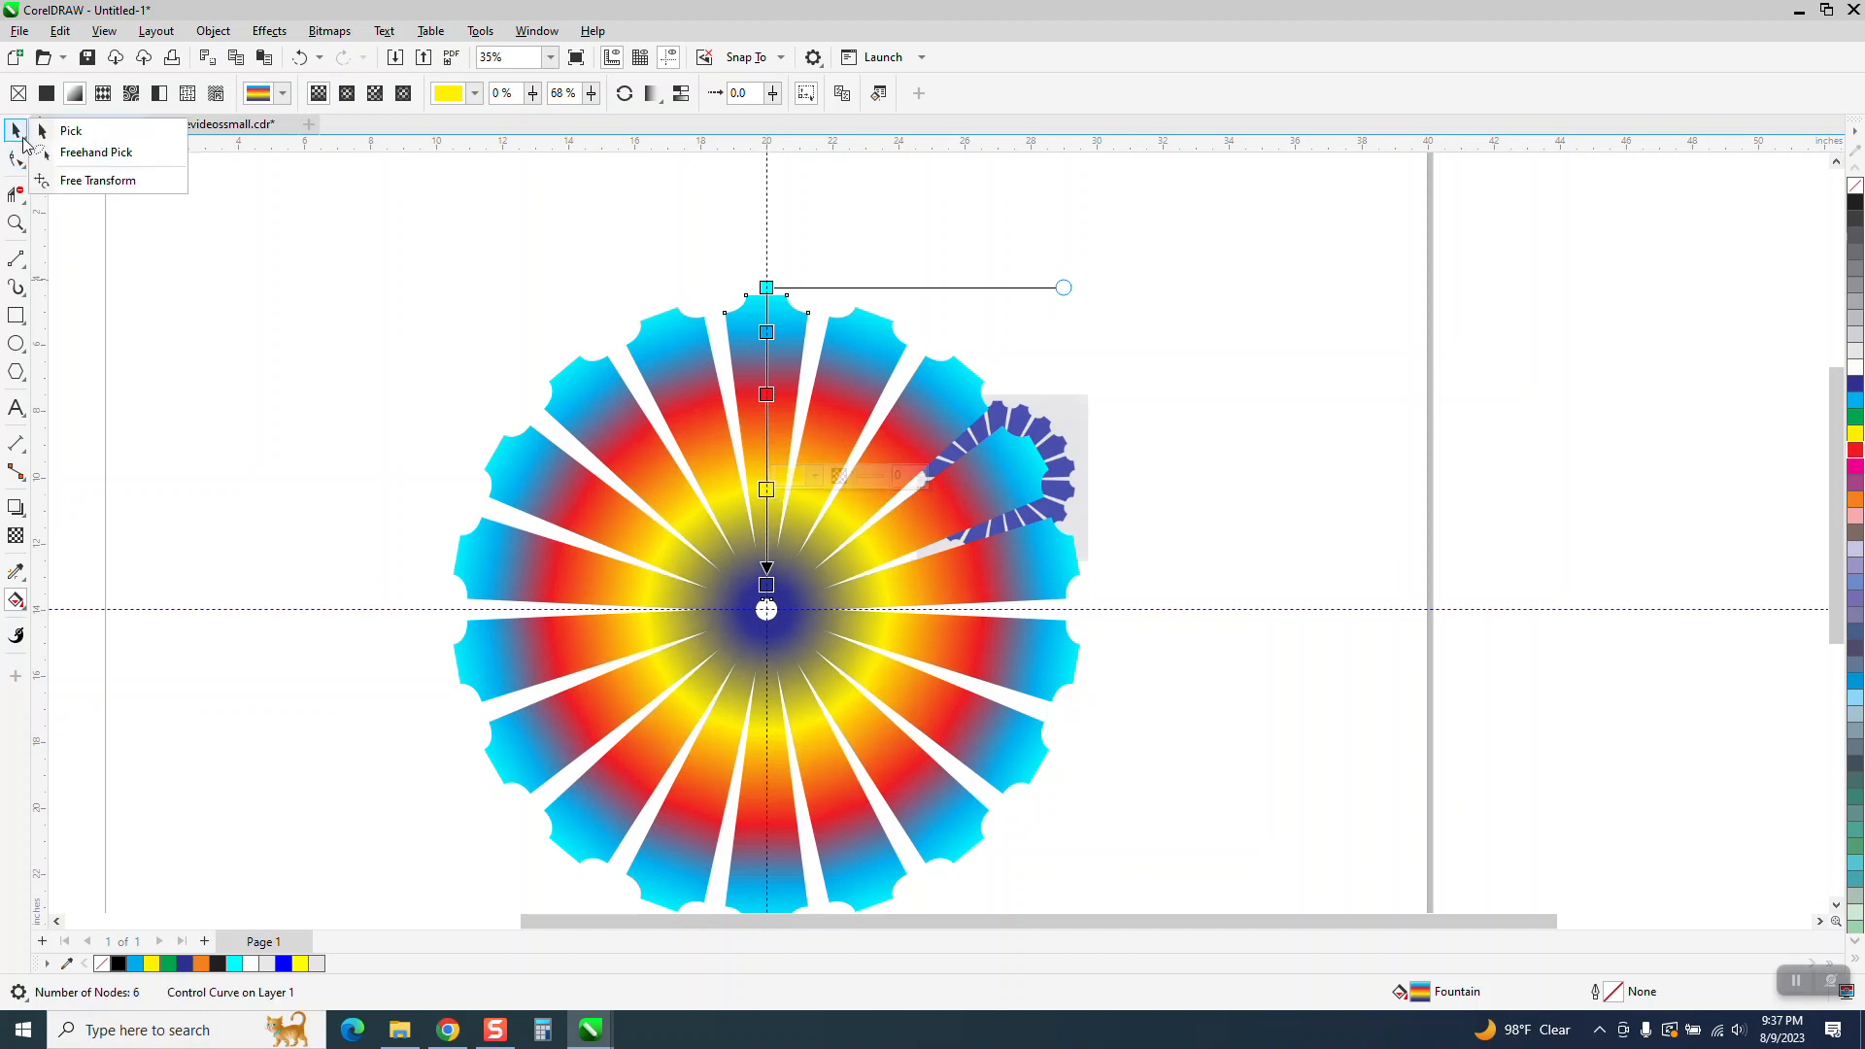
Move the reference image out from under the rosette to the clear area beside it, near the page's right edge
click(1029, 373)
click(1062, 429)
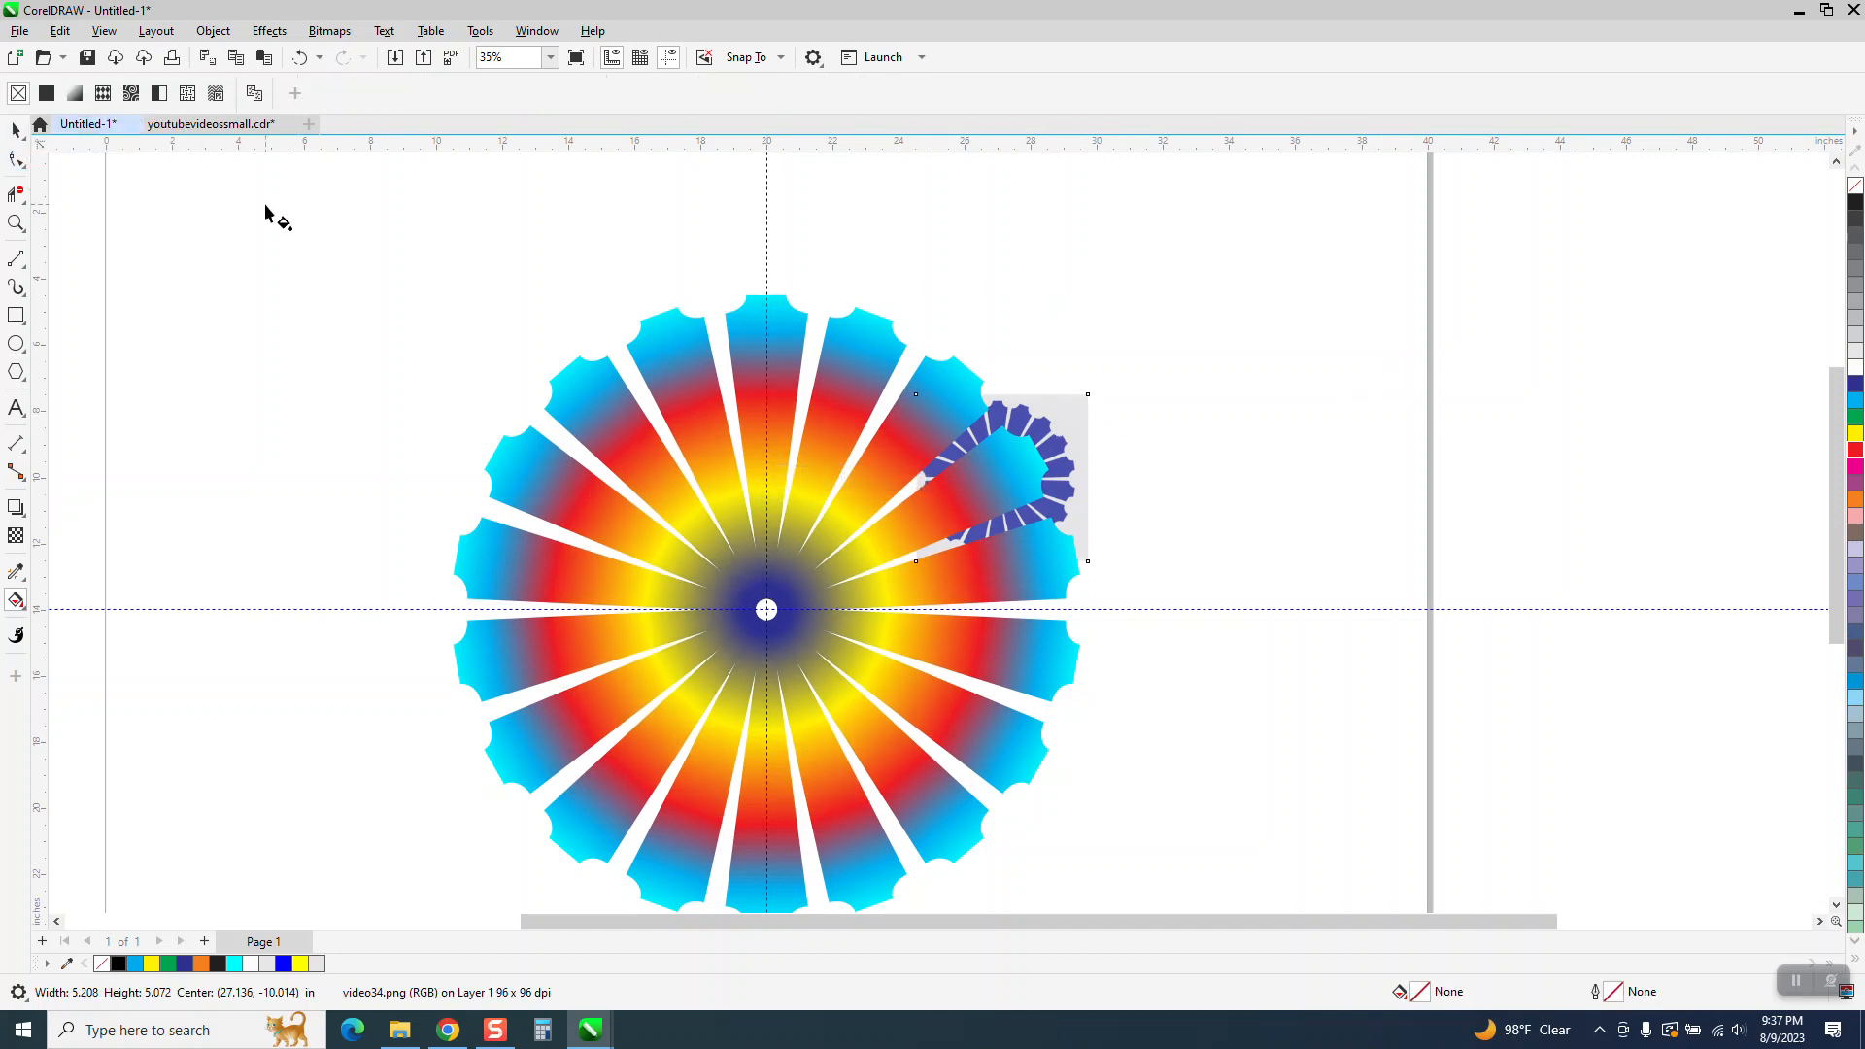
click(23, 136)
drag(1016, 389, 1341, 357)
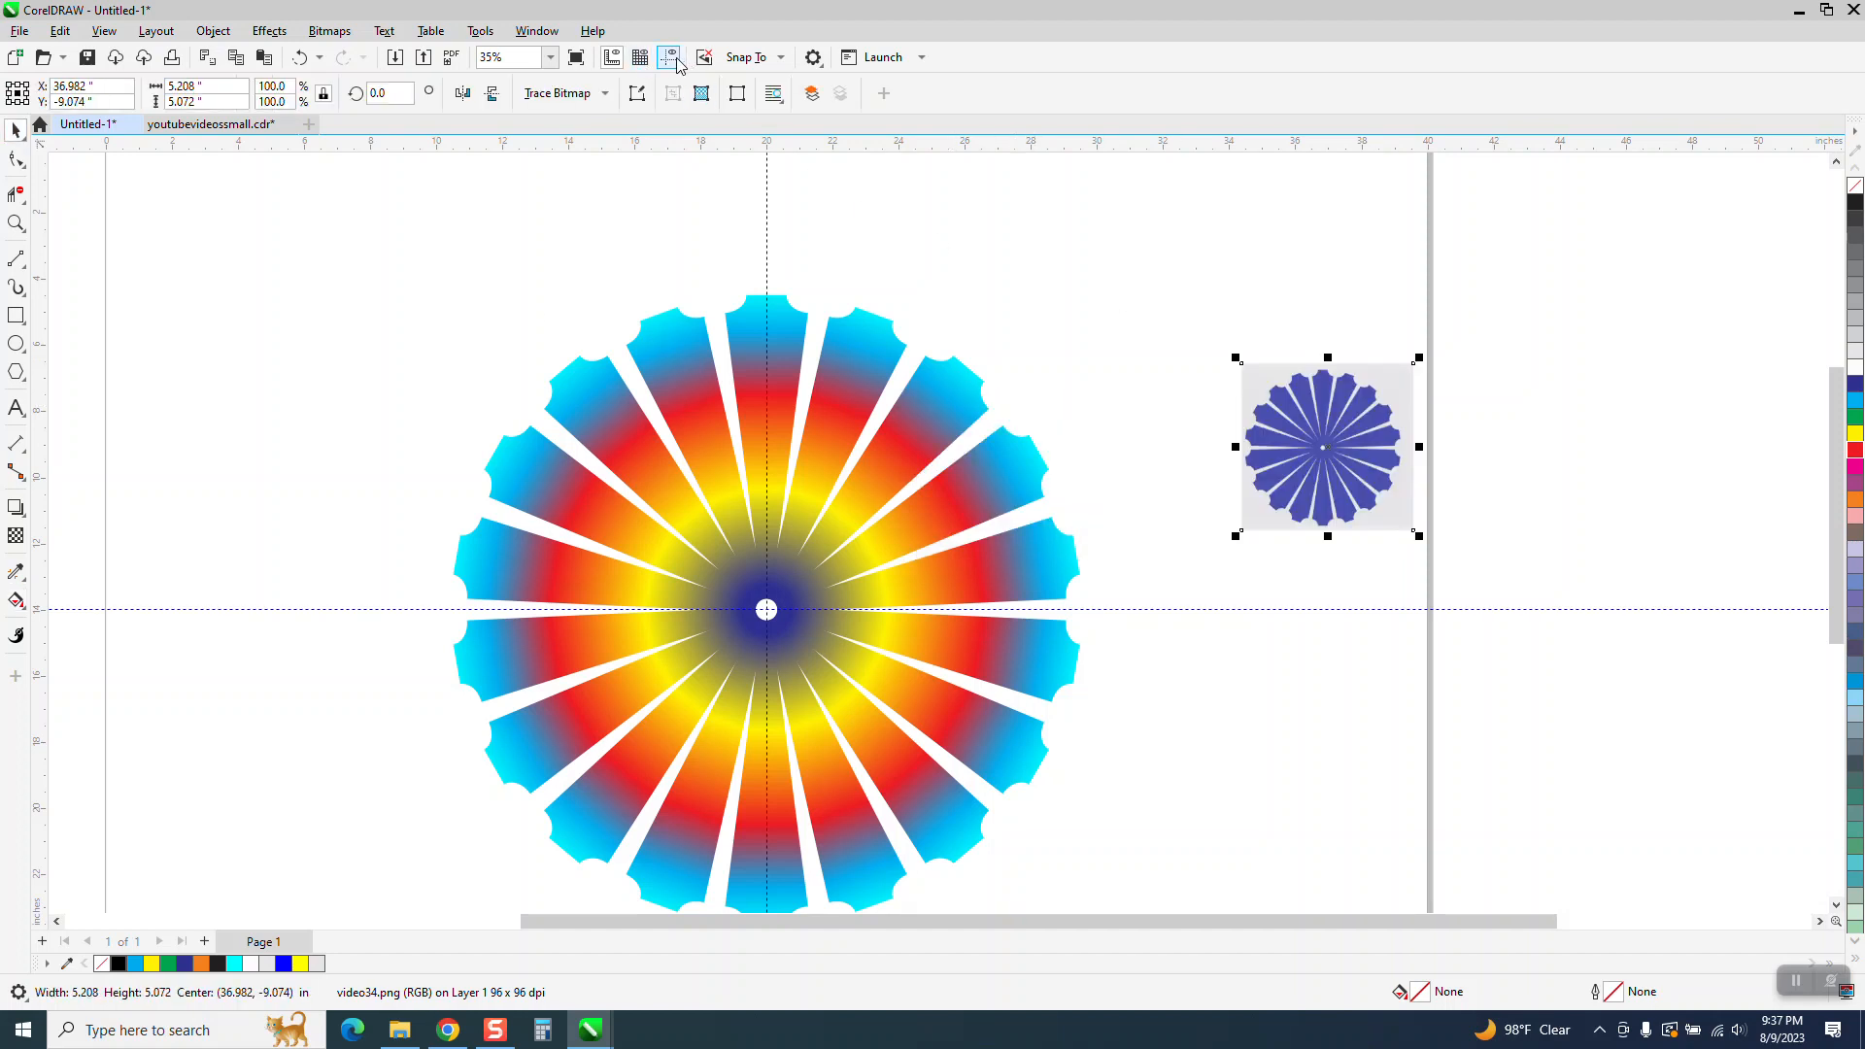